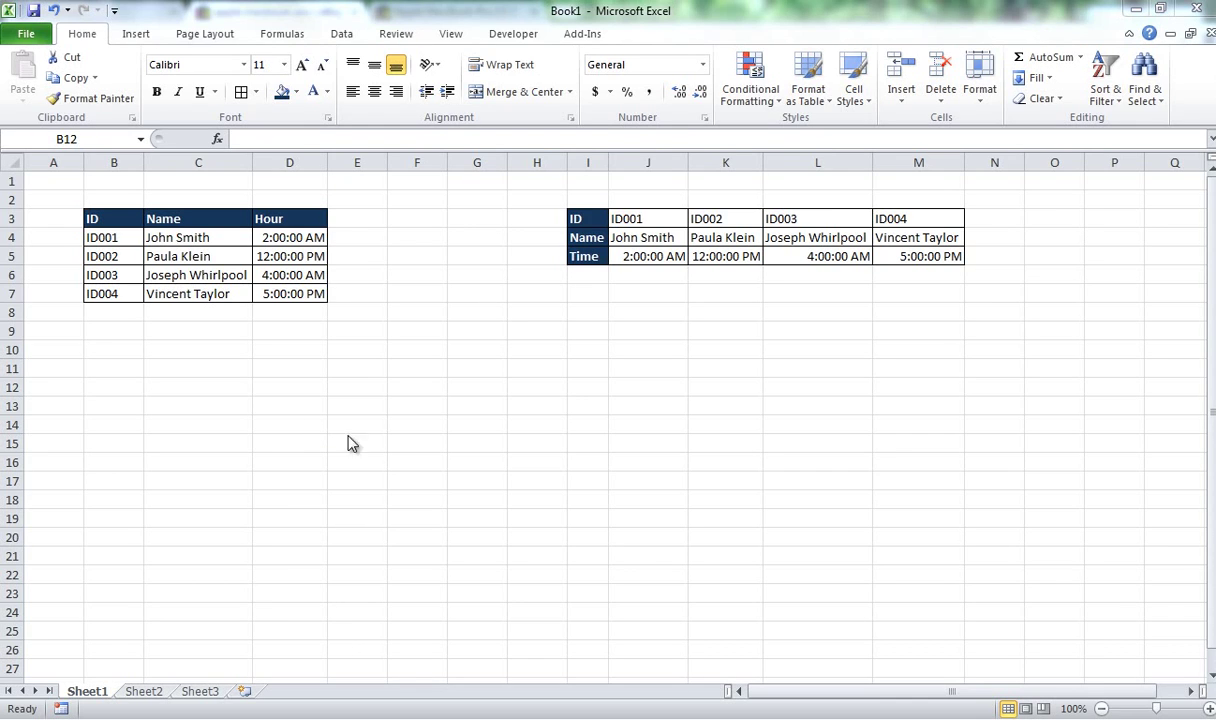
# Step: Select the table B3:D7, then just its data rows B4:D7
pyautogui.click(165, 357)
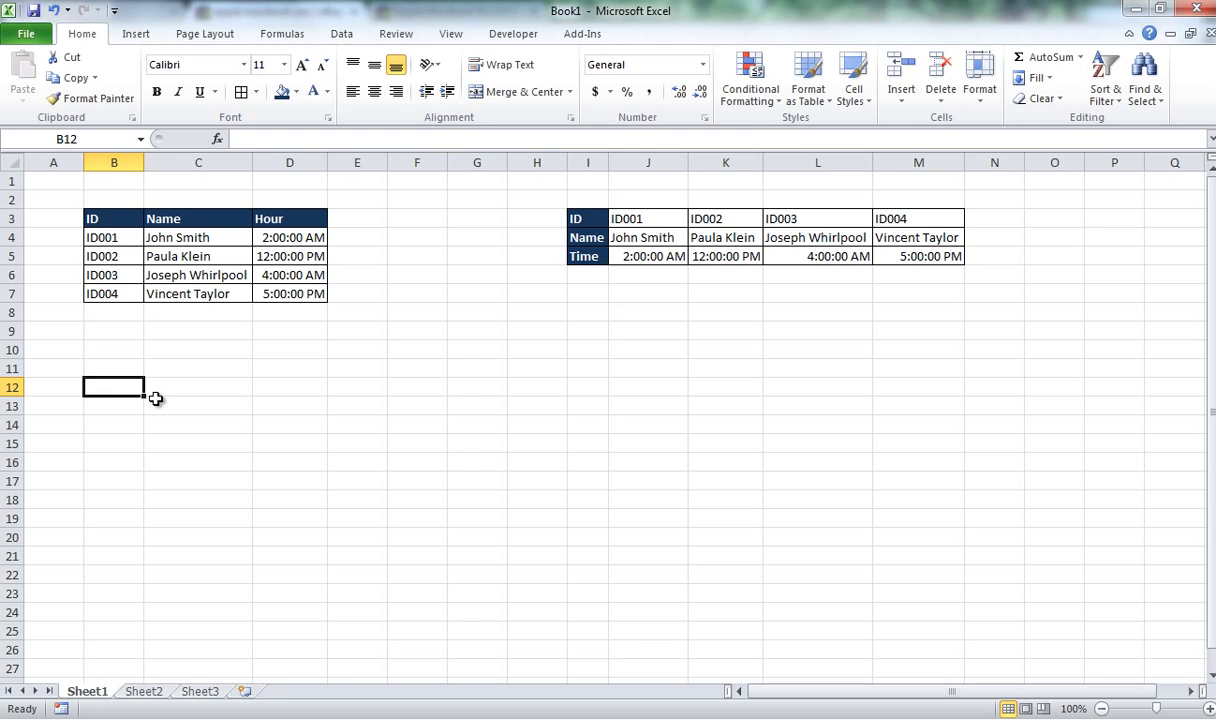
pyautogui.moveTo(100, 222); pyautogui.dragTo(300, 292)
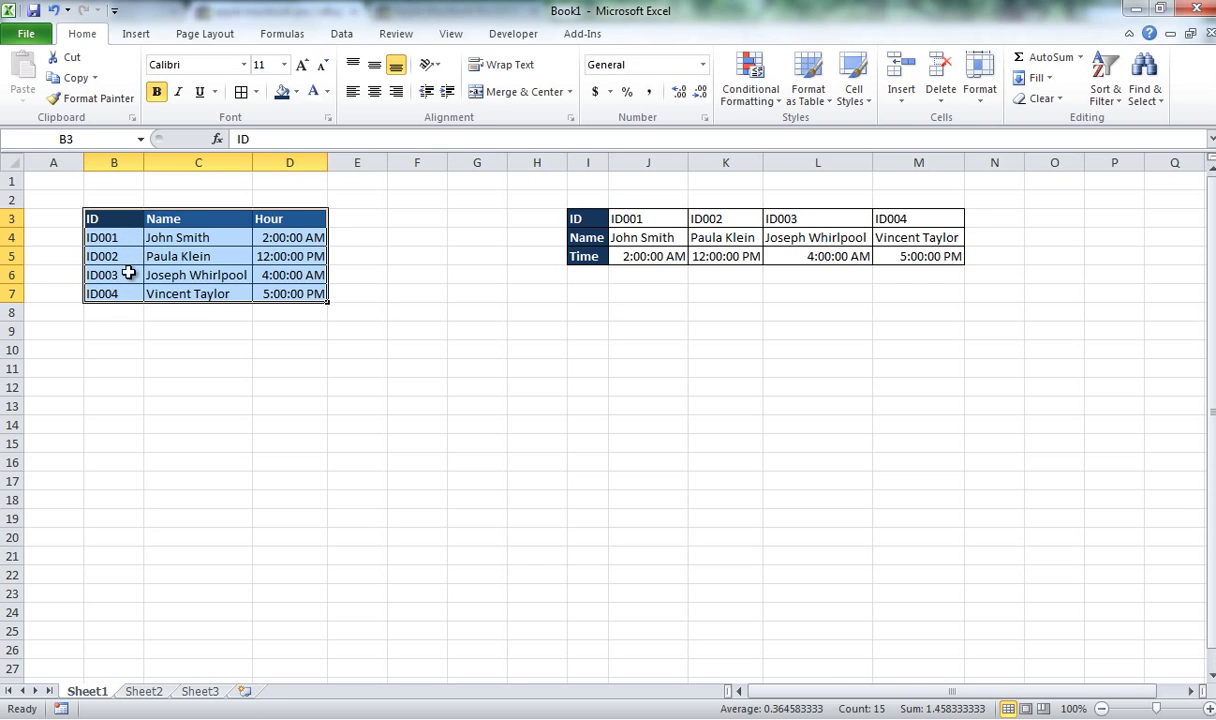
pyautogui.moveTo(125, 238); pyautogui.dragTo(282, 285)
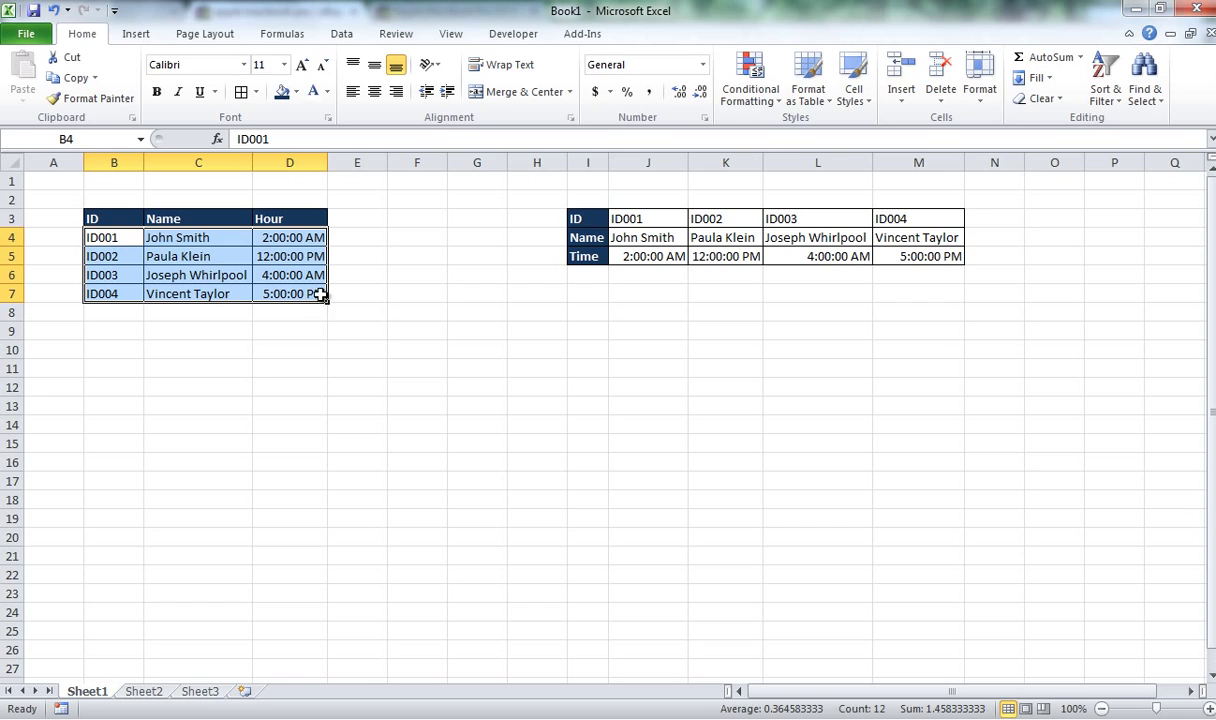
# Step: Label B10 'ID' and C10 'Hour', and enter ID003 in B11
pyautogui.click(128, 352)
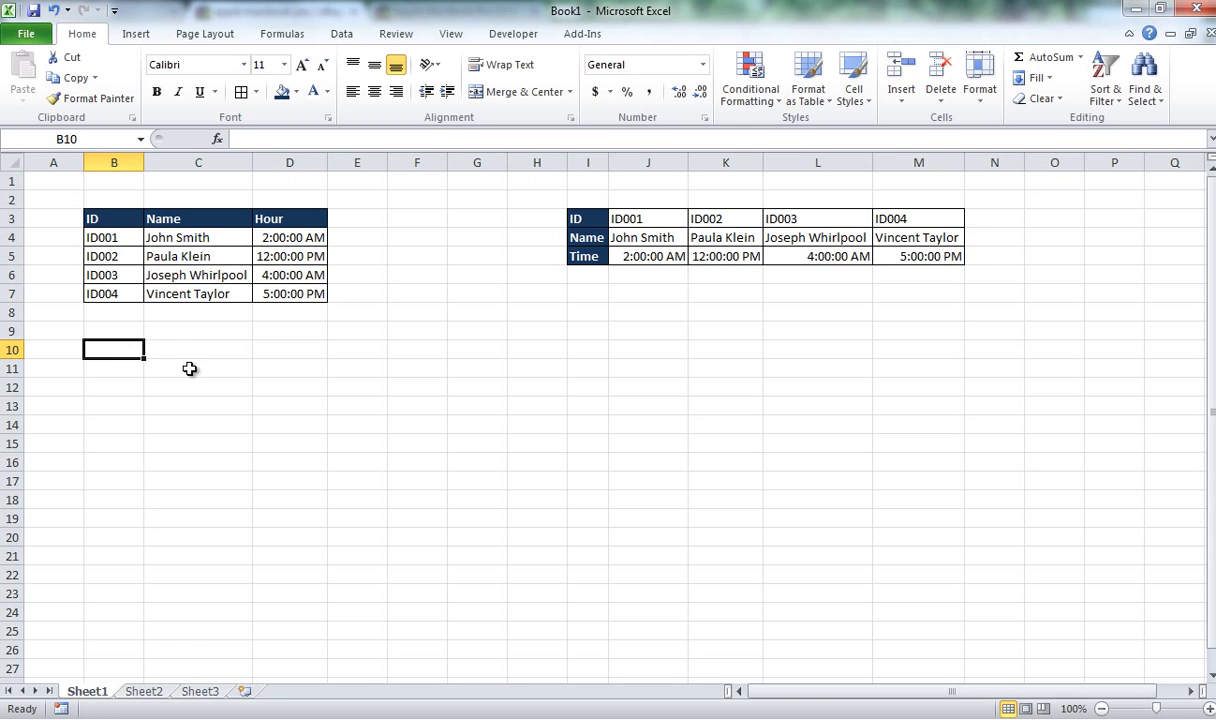
pyautogui.write('ID')
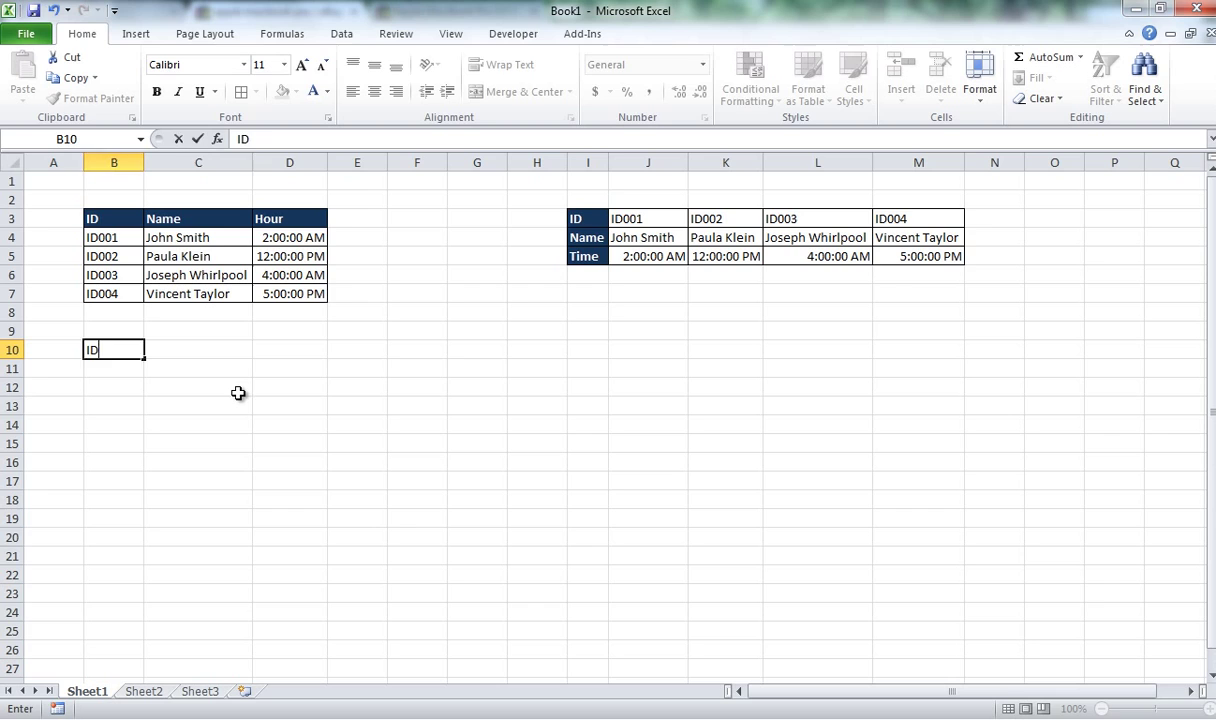
pyautogui.press('Tab')
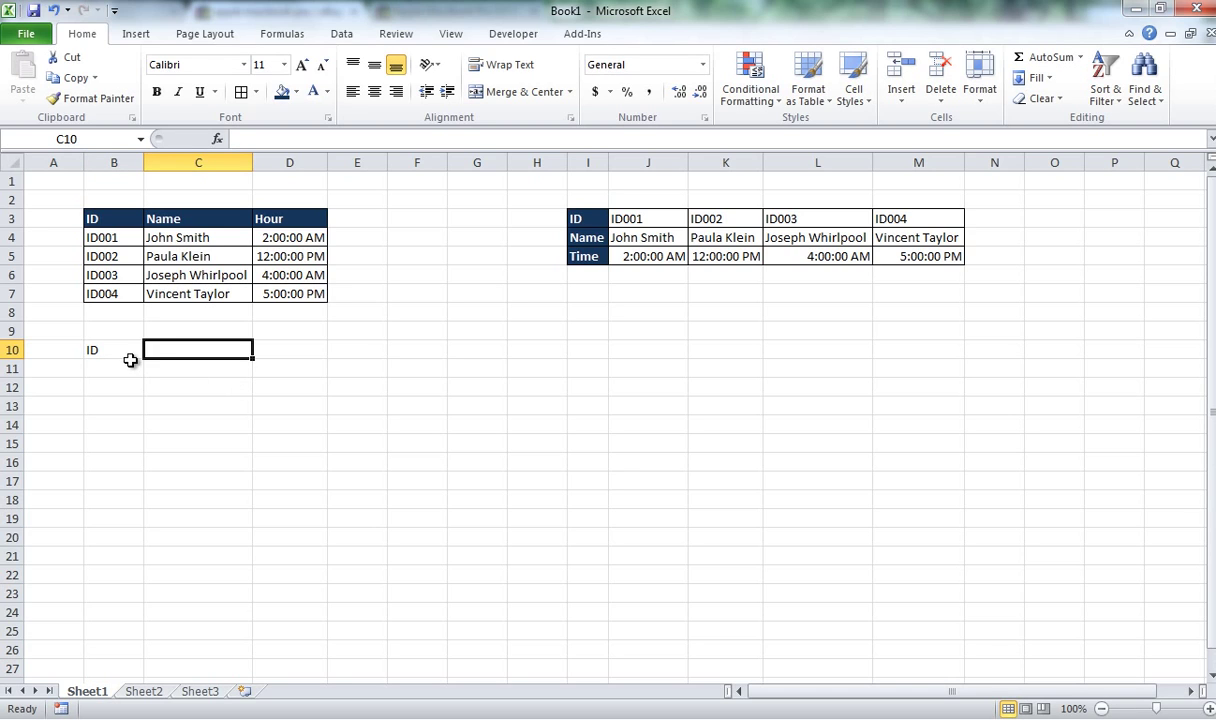
pyautogui.write('Hour')
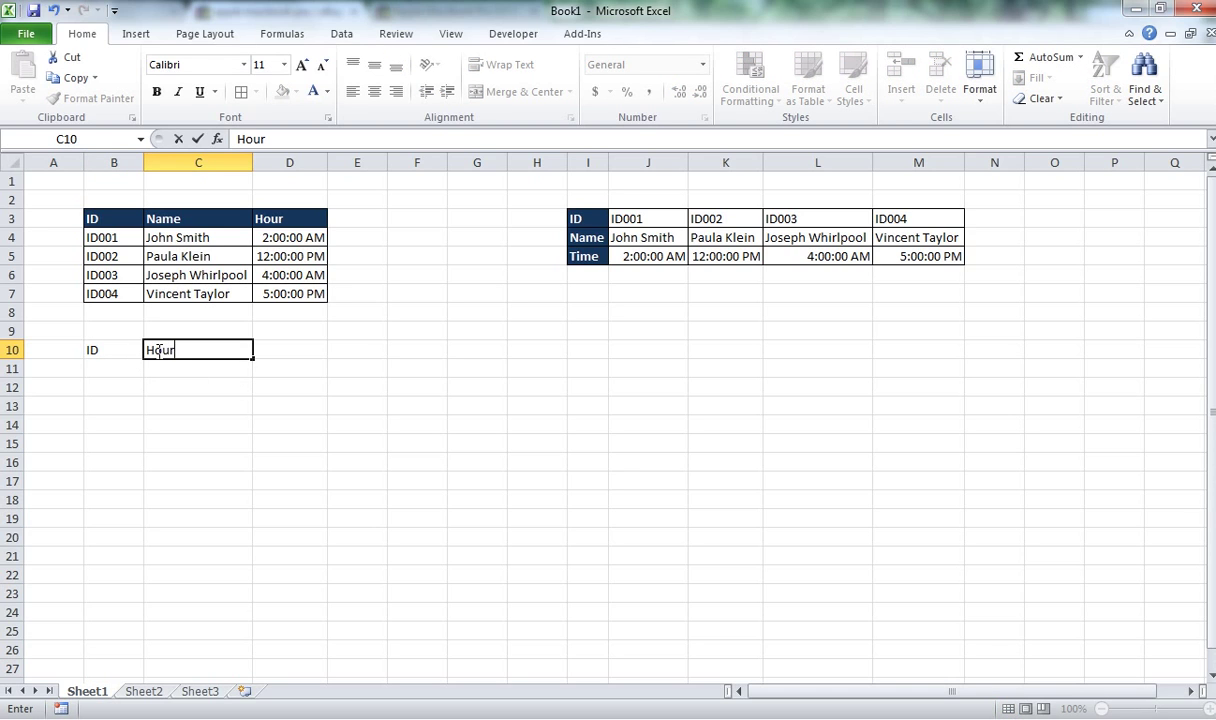
pyautogui.press('Return')
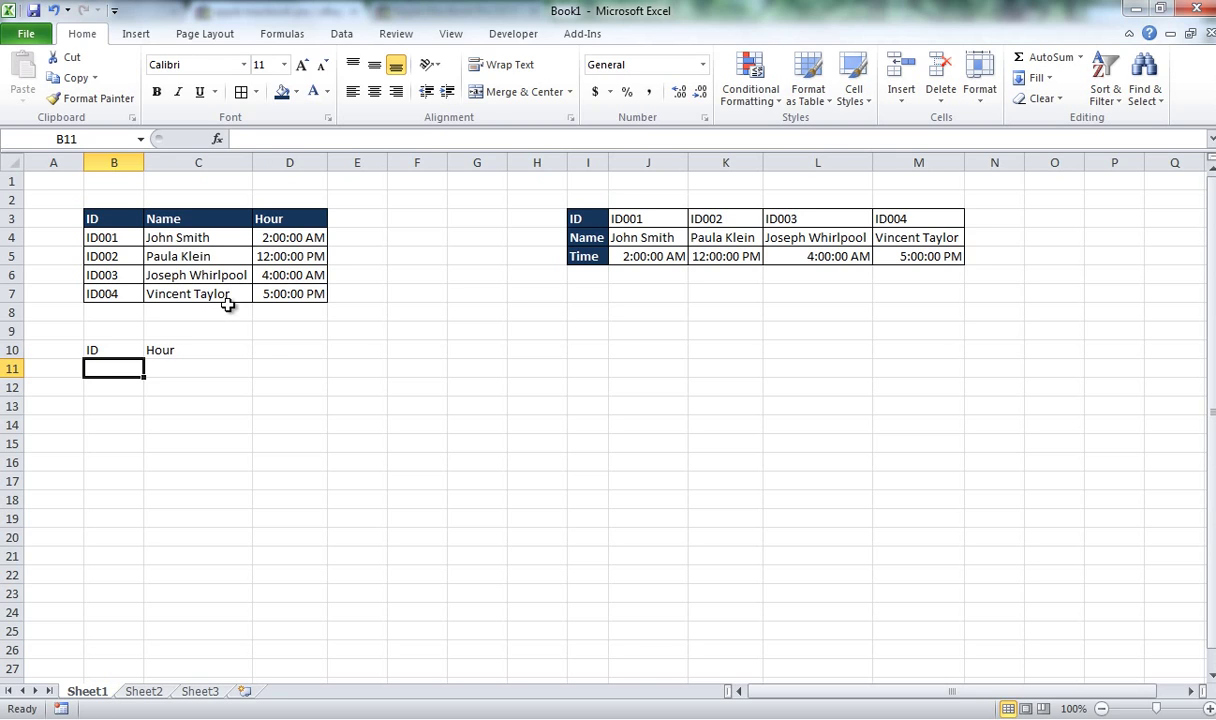
pyautogui.write('ID')
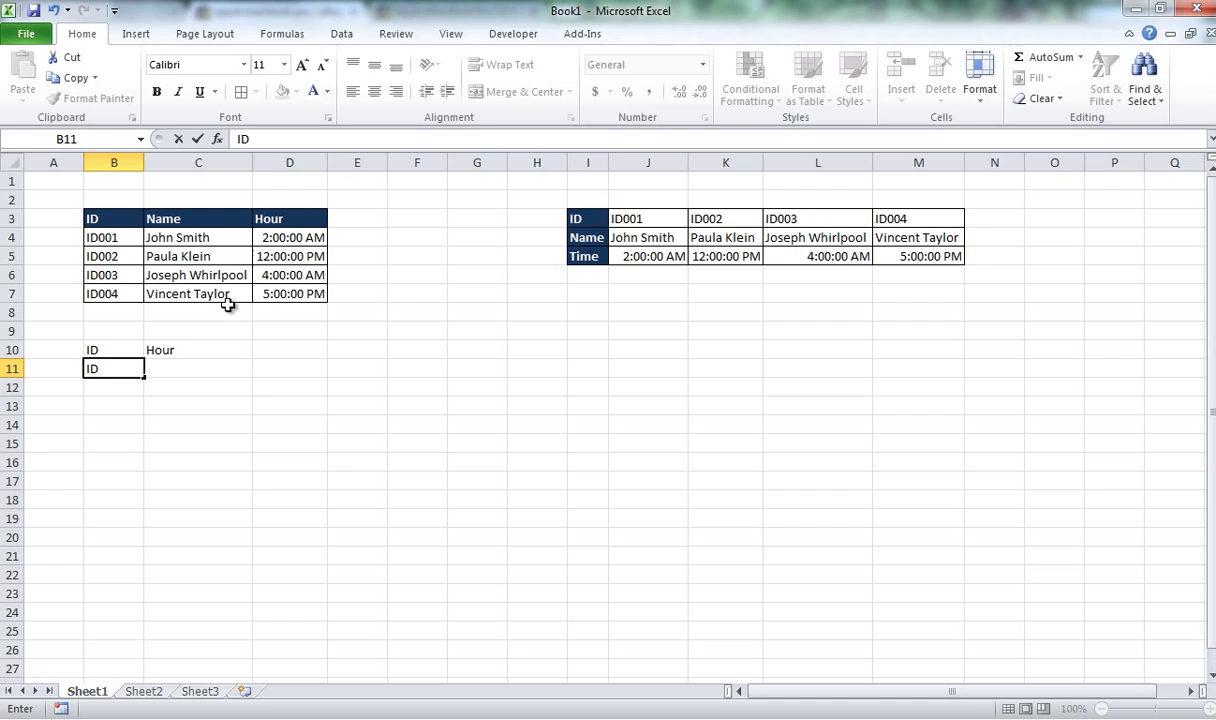
pyautogui.write('003')
pyautogui.press('Tab')
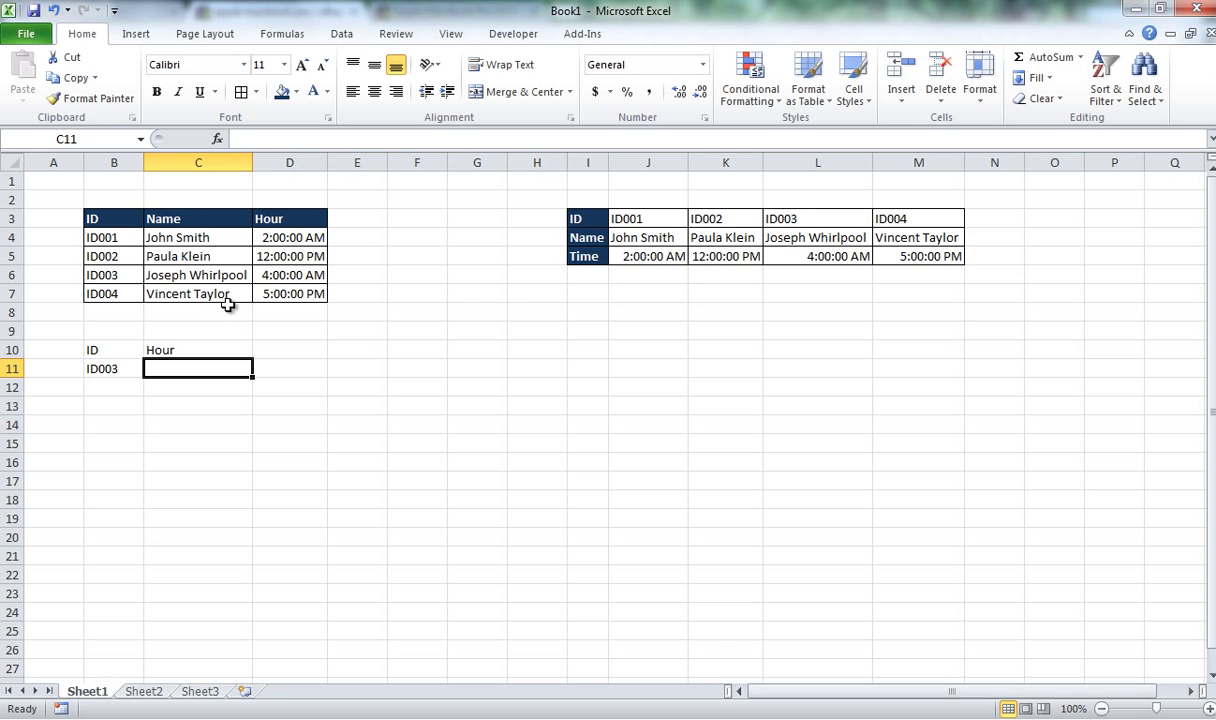
# Step: Start a VLOOKUP in C11 using B11 as the lookup value
pyautogui.write('=')
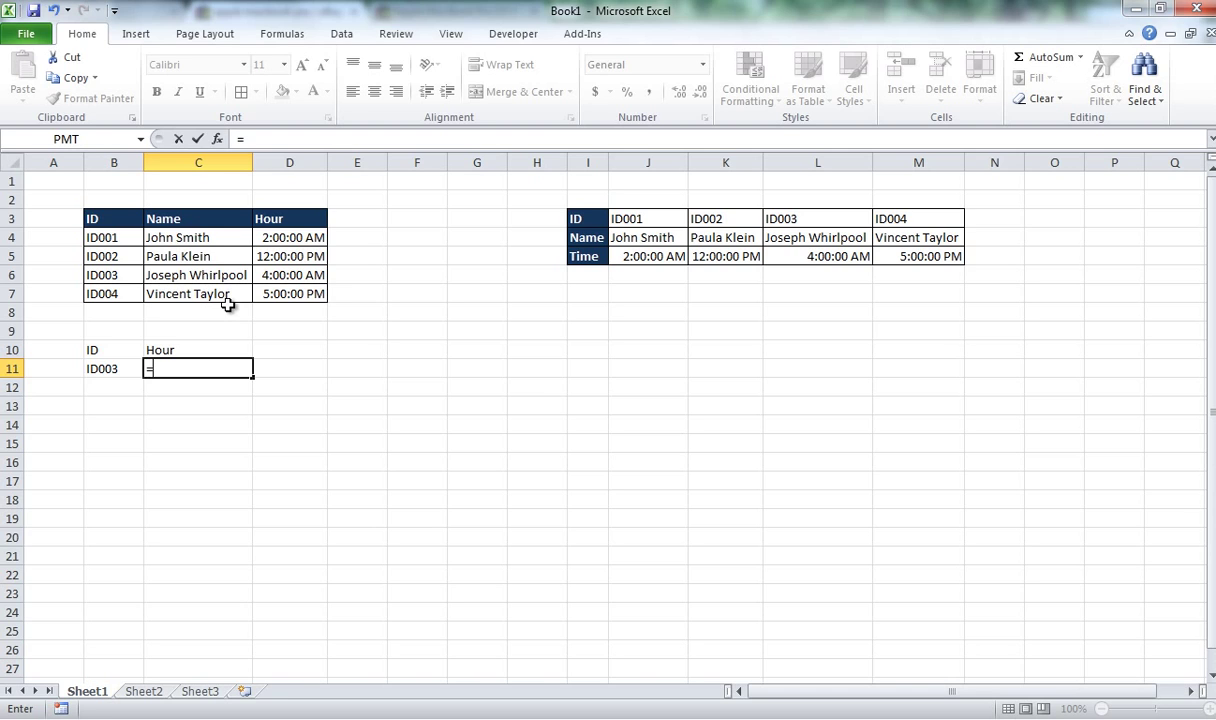
pyautogui.write('vlok')
pyautogui.press('BackSpace')
pyautogui.press('Tab')
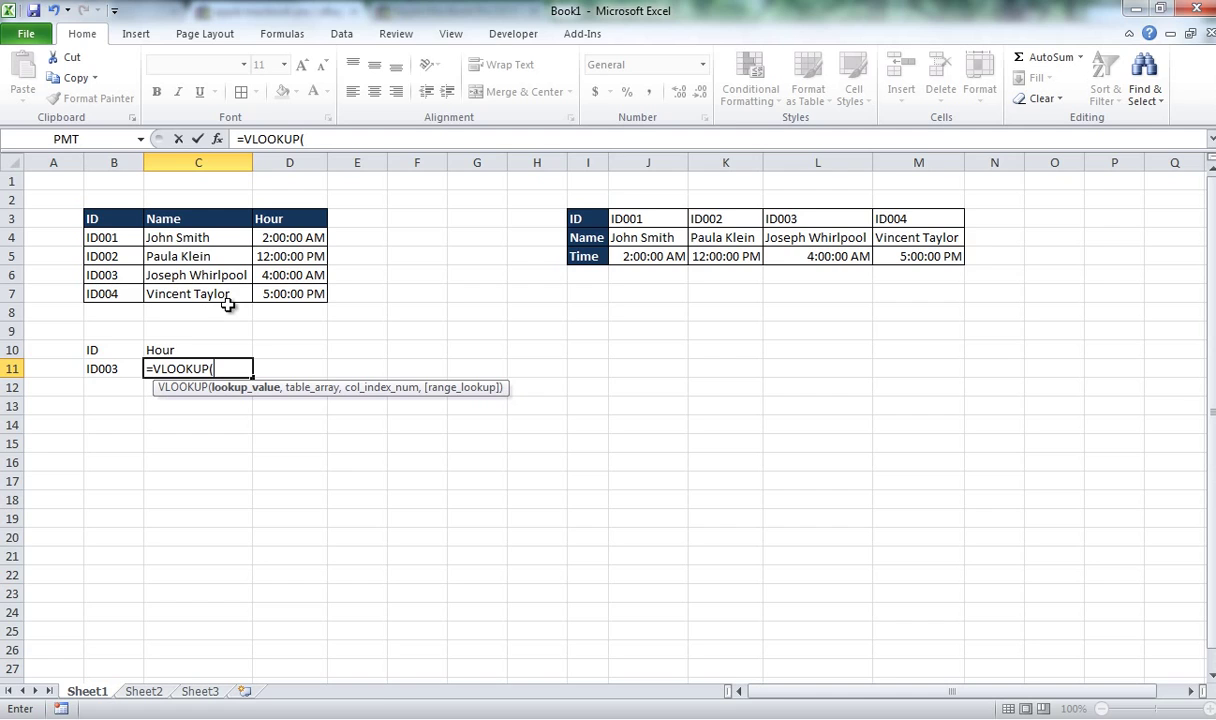
pyautogui.click(120, 368)
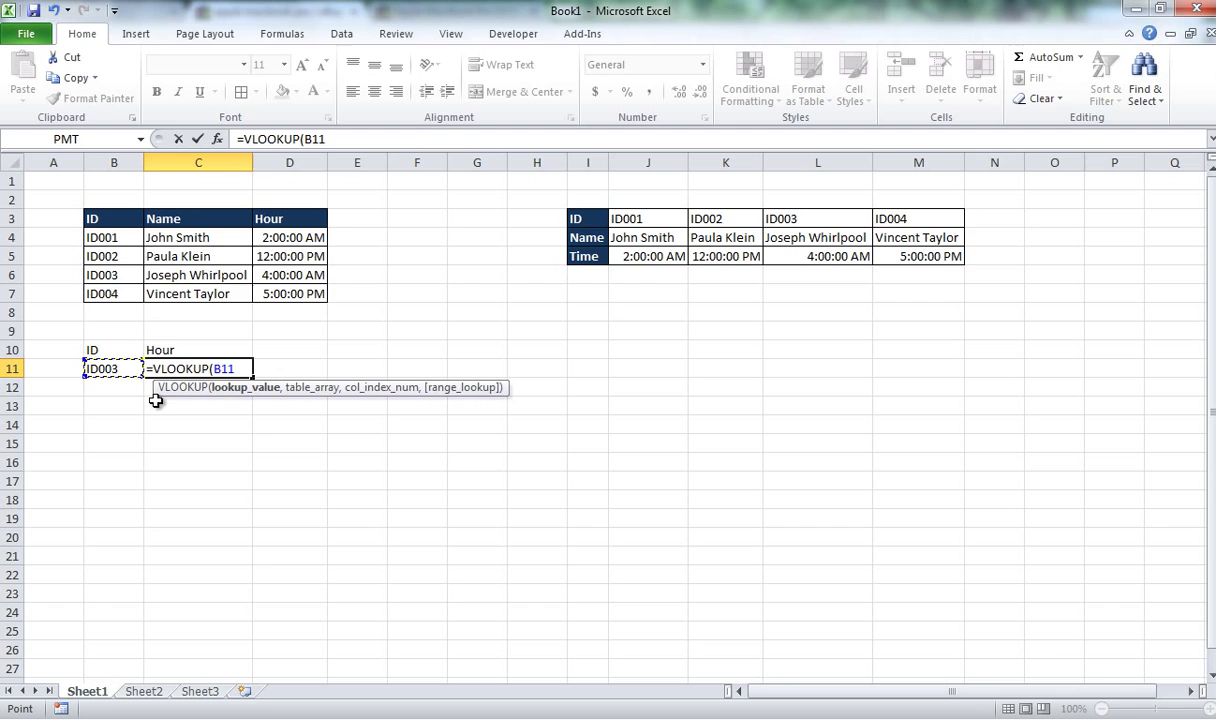
pyautogui.write(',')
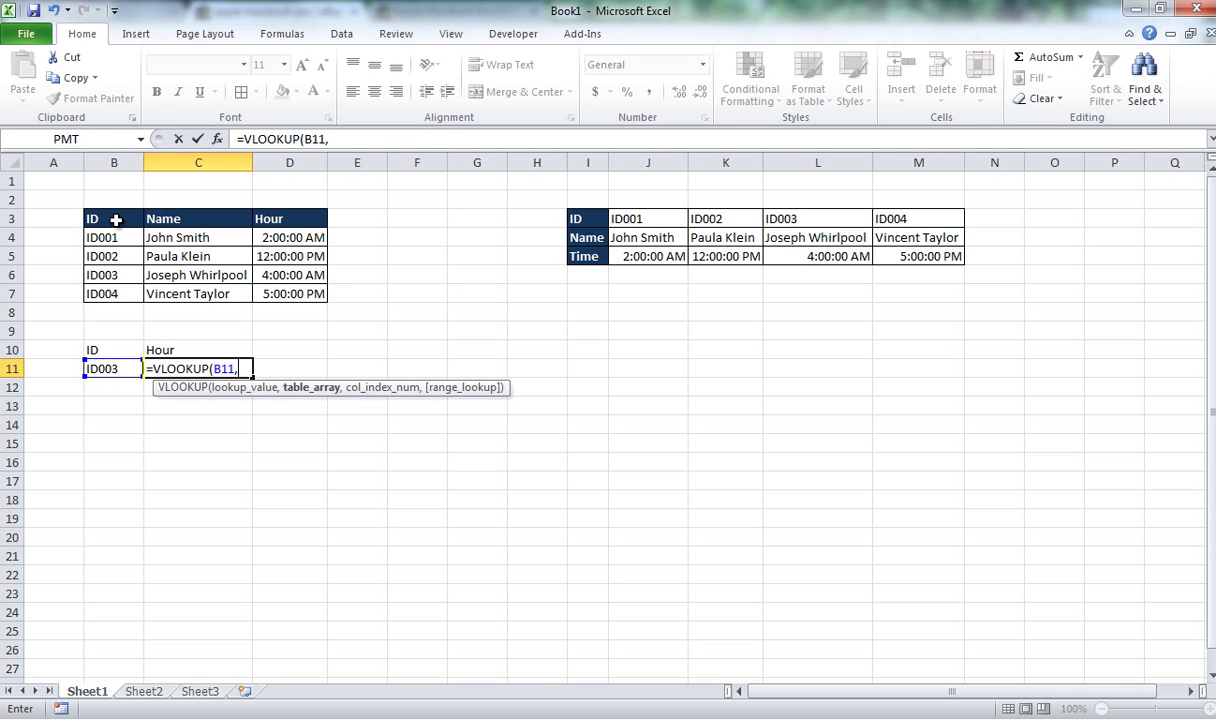
# Step: Try several ranges, then settle on B3:D7 as the VLOOKUP table_array
pyautogui.moveTo(116, 220); pyautogui.dragTo(318, 290)
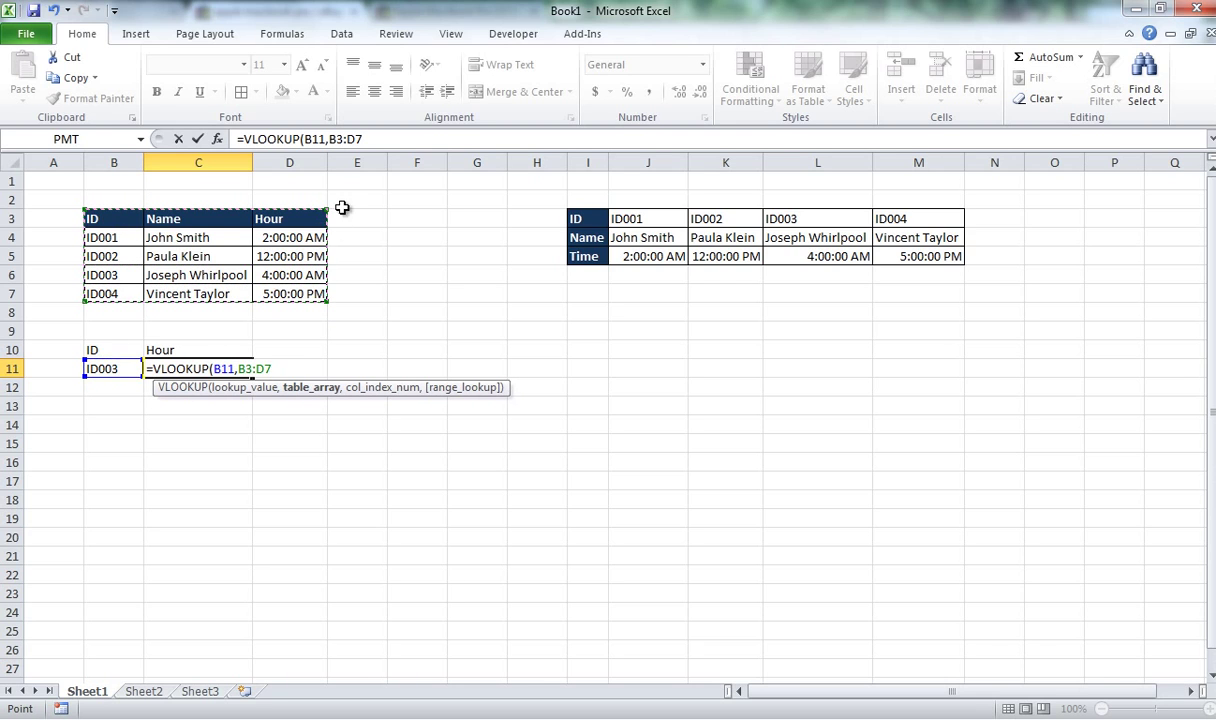
pyautogui.moveTo(122, 218); pyautogui.dragTo(289, 294)
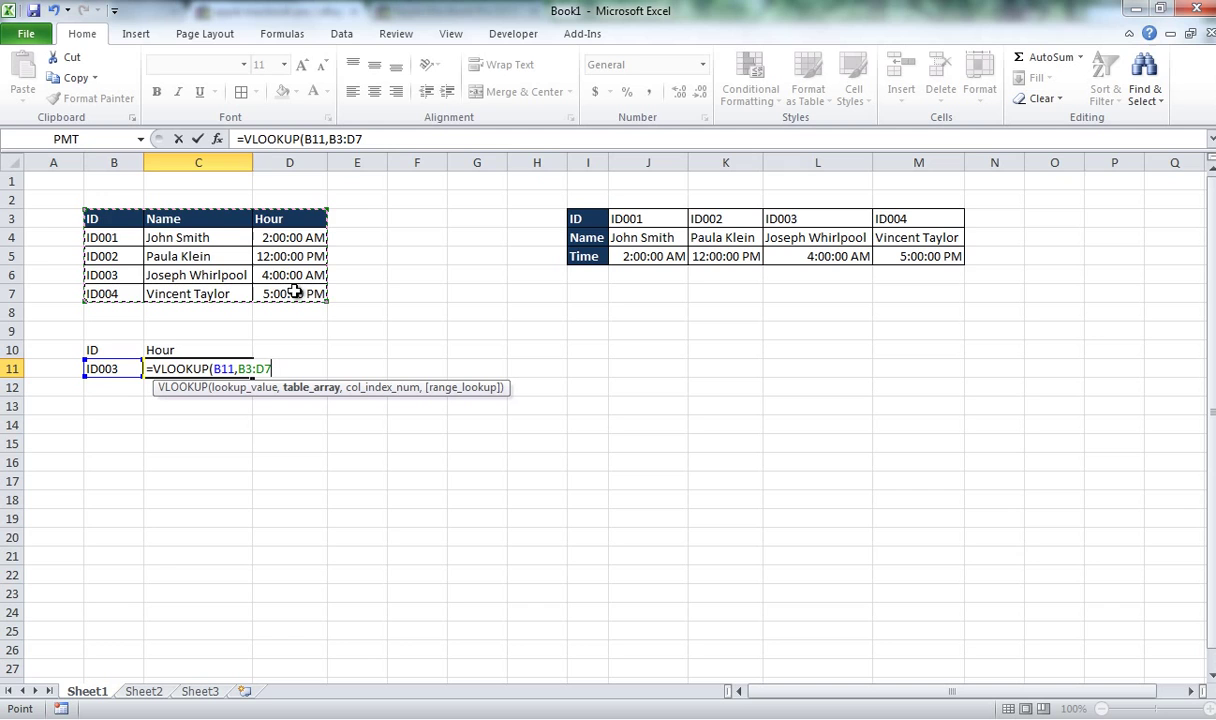
pyautogui.moveTo(133, 162); pyautogui.dragTo(274, 203)
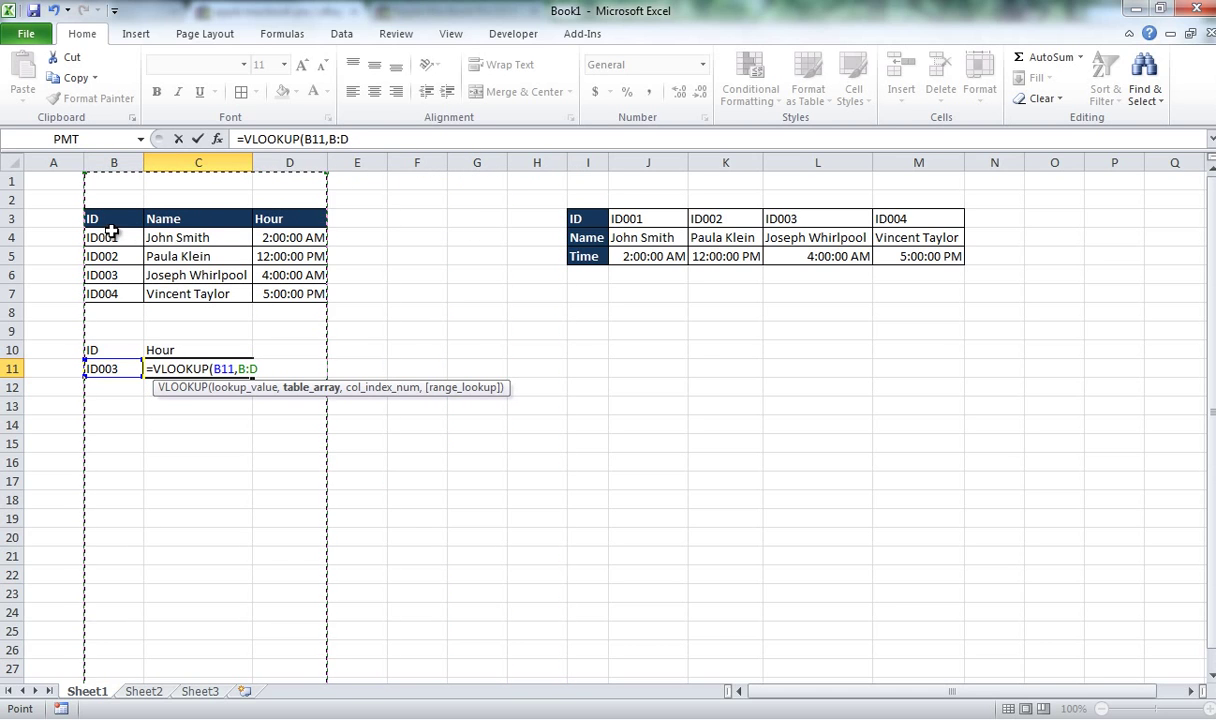
pyautogui.moveTo(106, 238); pyautogui.dragTo(281, 297)
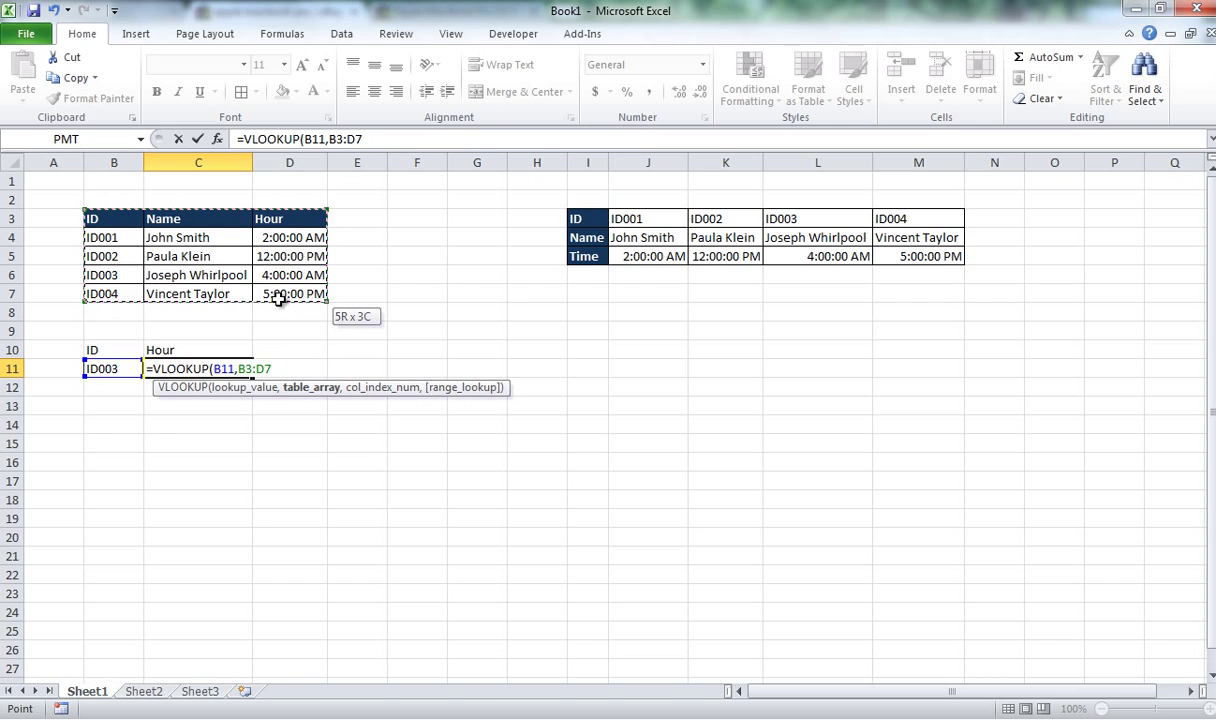
pyautogui.moveTo(114, 163); pyautogui.dragTo(198, 263)
pyautogui.click(171, 274)
pyautogui.moveTo(118, 222); pyautogui.dragTo(318, 296)
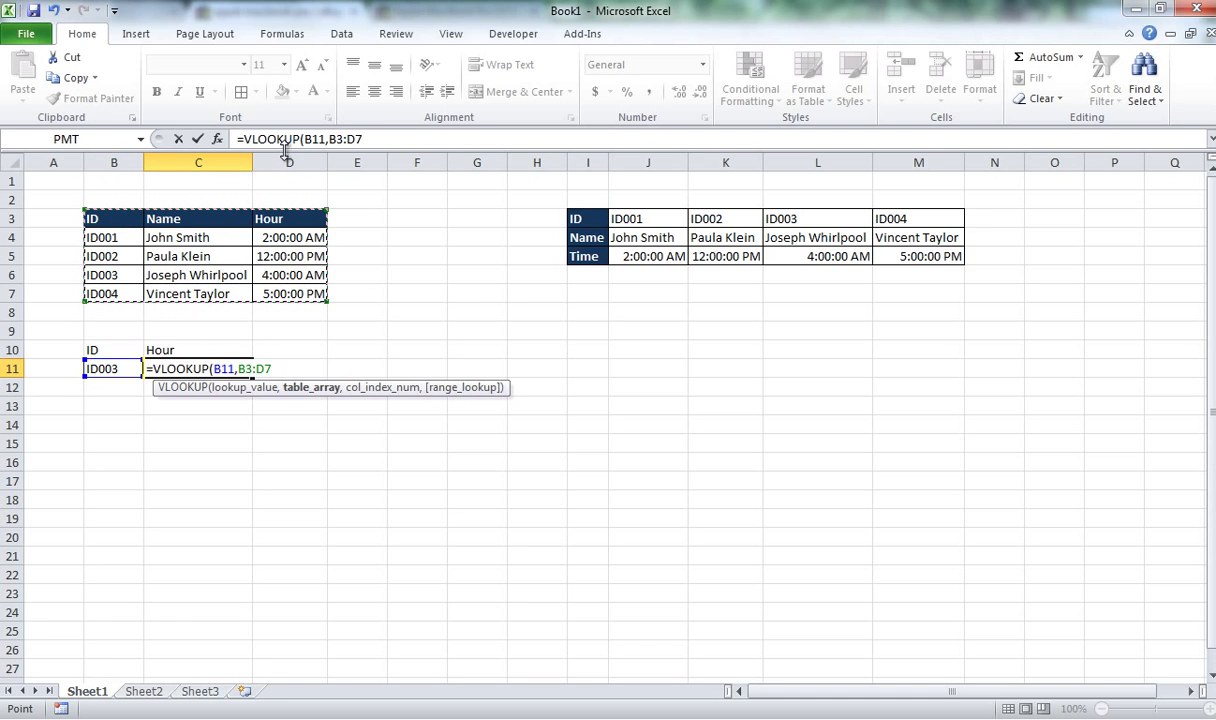
pyautogui.moveTo(120, 218); pyautogui.dragTo(298, 292)
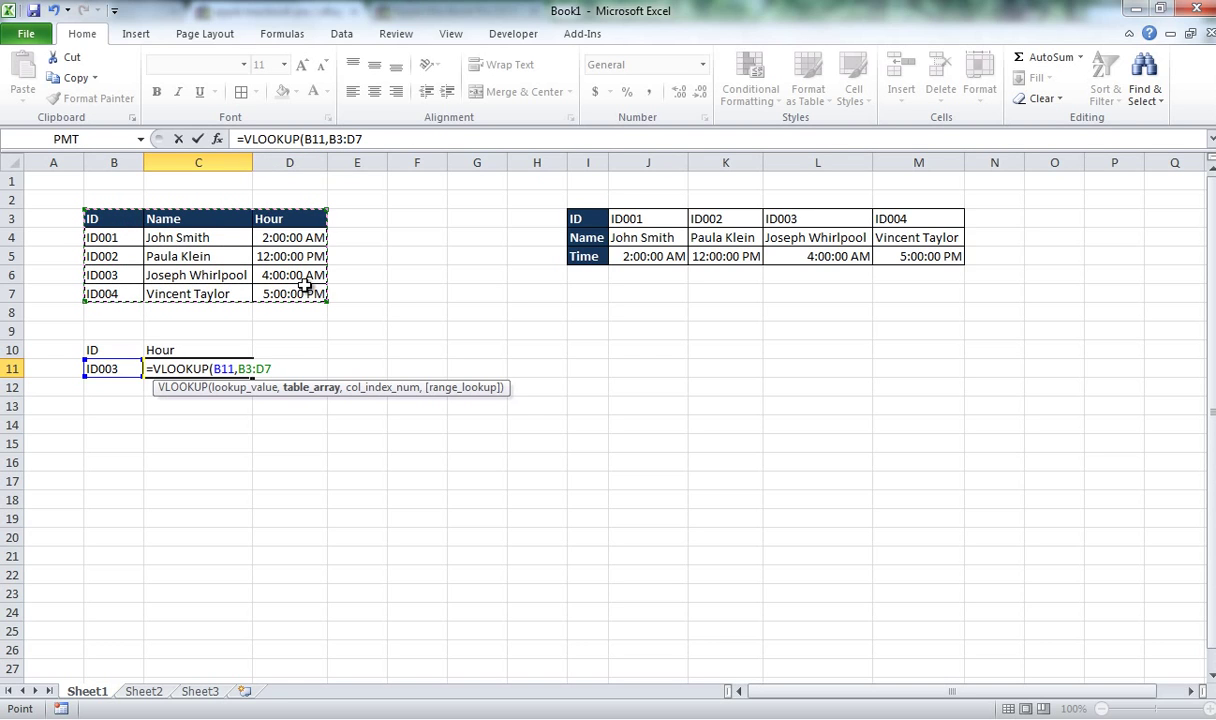
# Step: Lock the table range as $B$3:$D$7 and add the comma for the column index
pyautogui.press('F4')
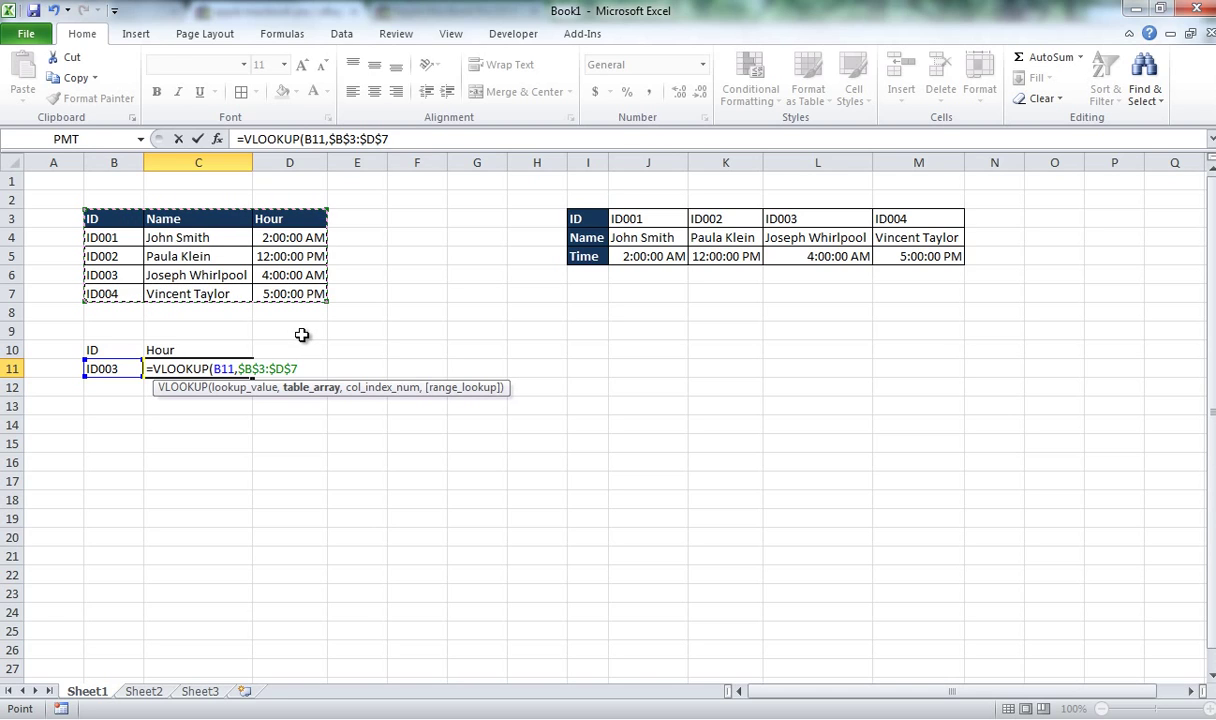
pyautogui.write(',')
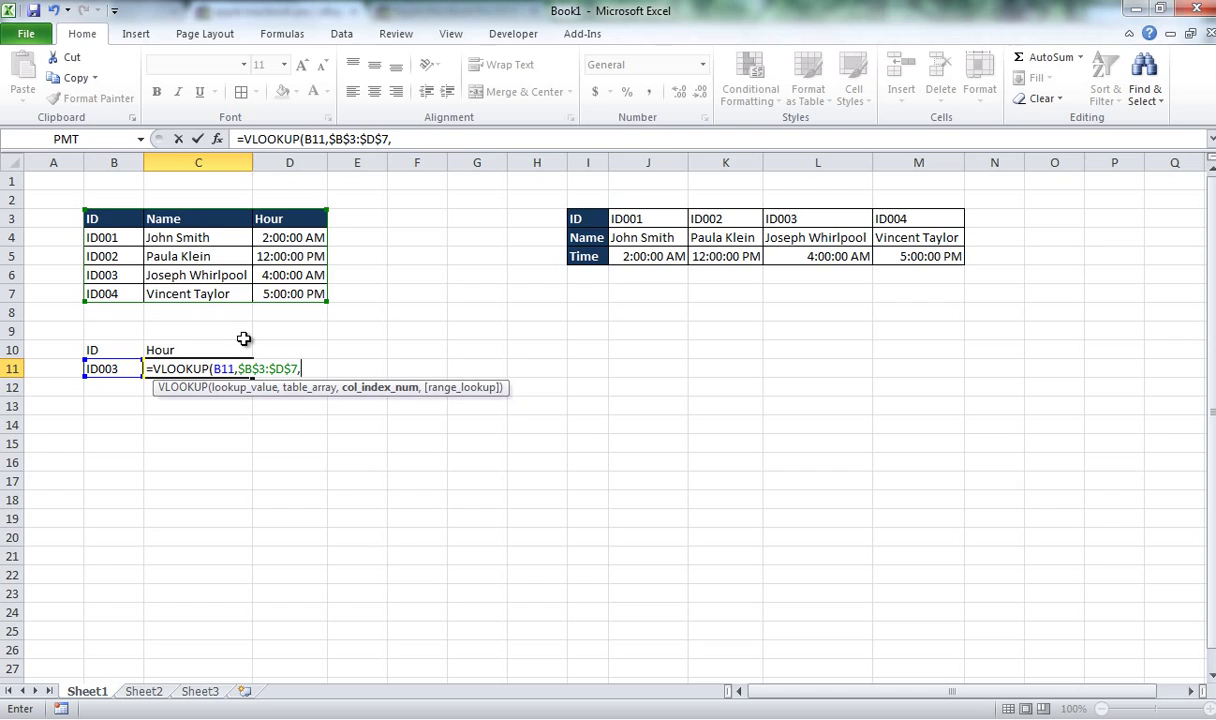
# Step: Add MATCH(C10,$B$3:$D$3,0) as the column index and FALSE for exact match
pyautogui.write('ma')
pyautogui.press('Tab')
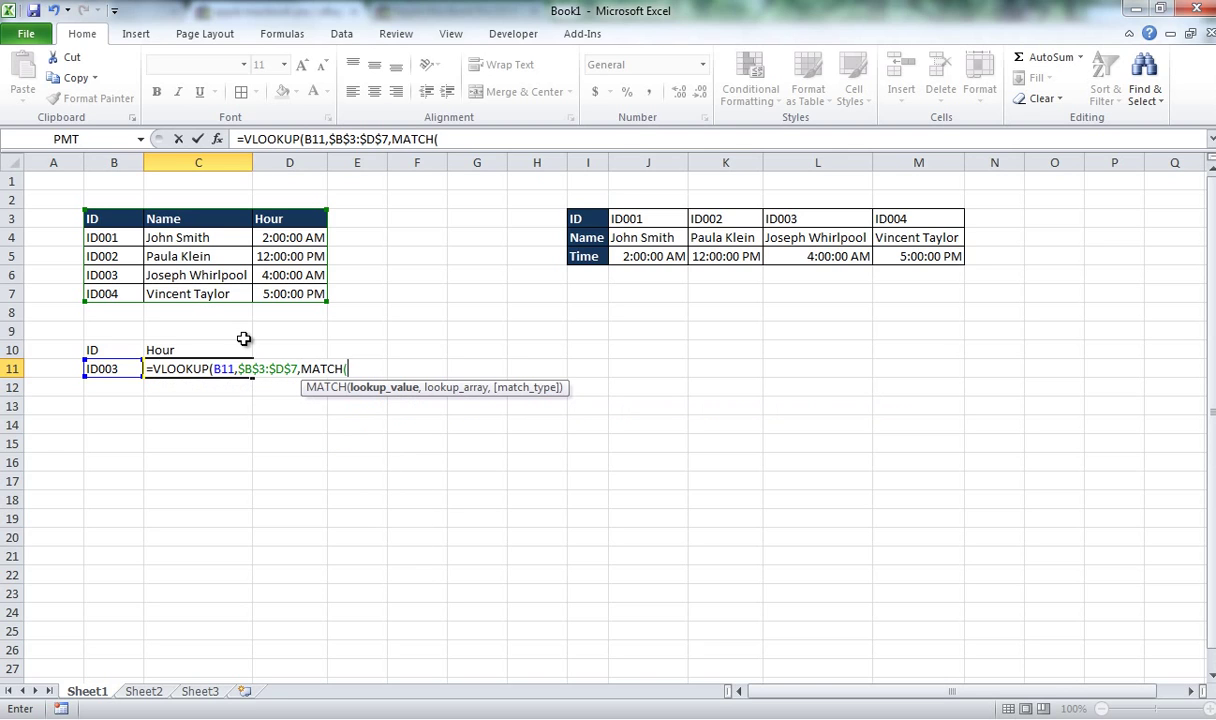
pyautogui.click(220, 350)
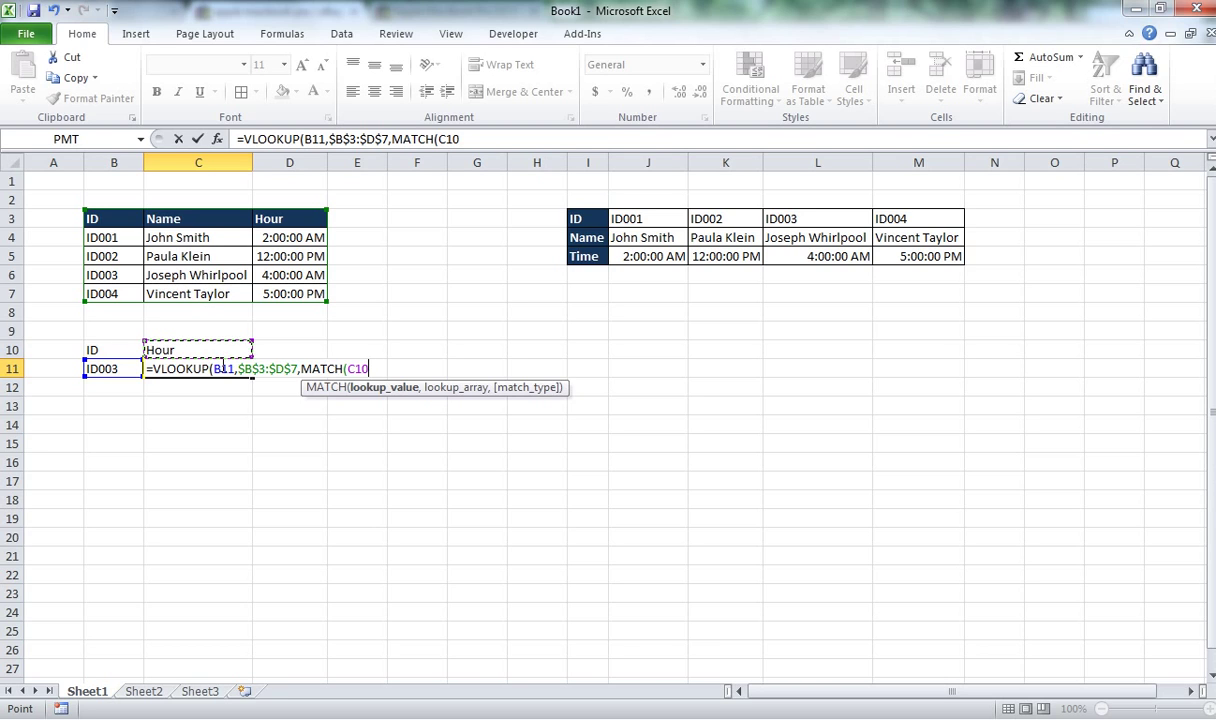
pyautogui.write(',')
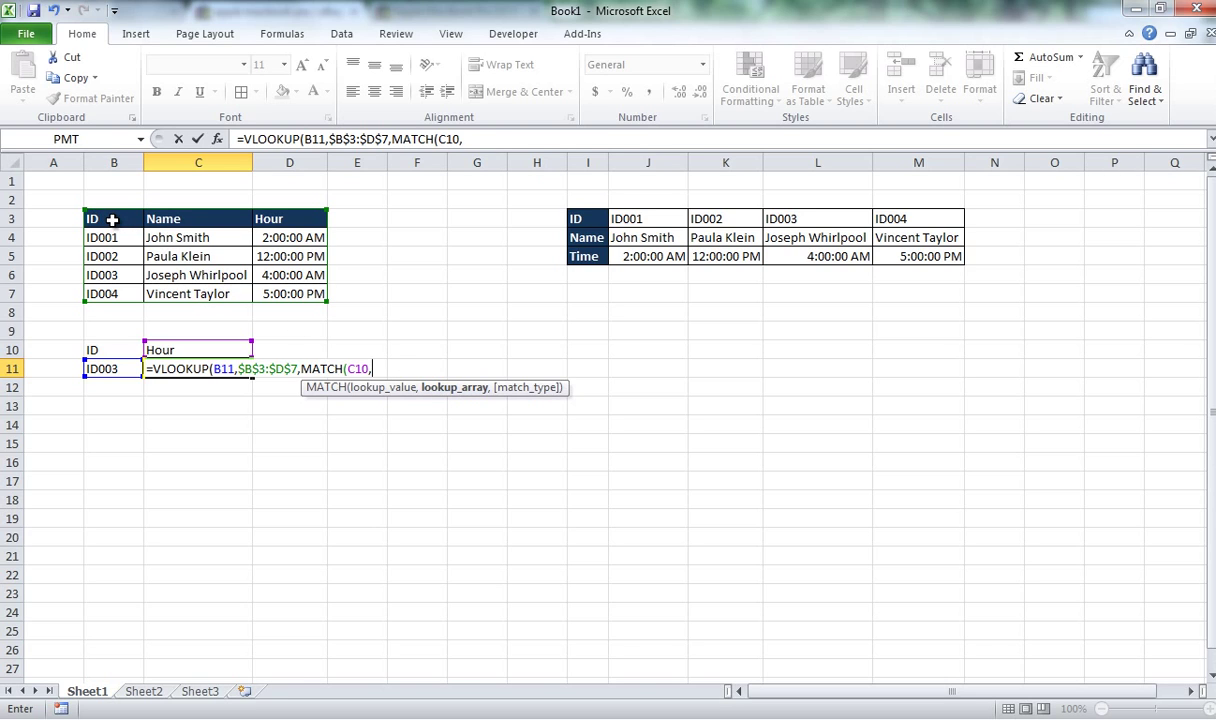
pyautogui.moveTo(112, 219); pyautogui.dragTo(286, 219)
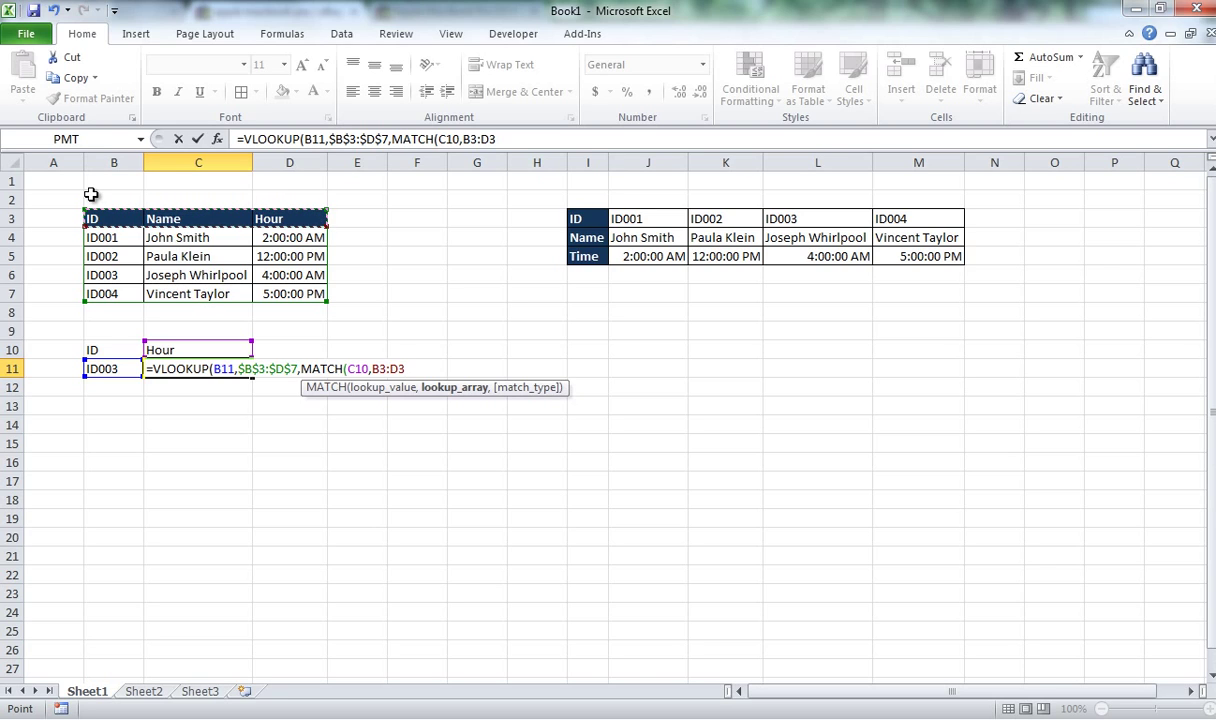
pyautogui.press('F4')
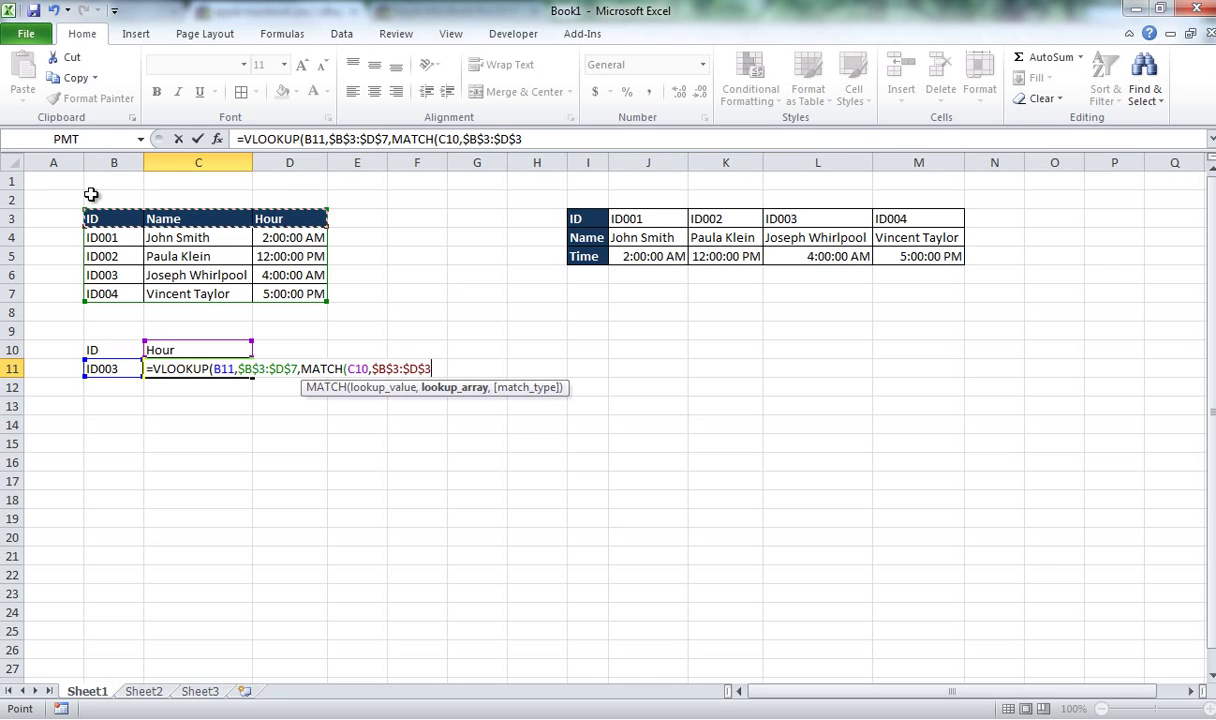
pyautogui.write(',')
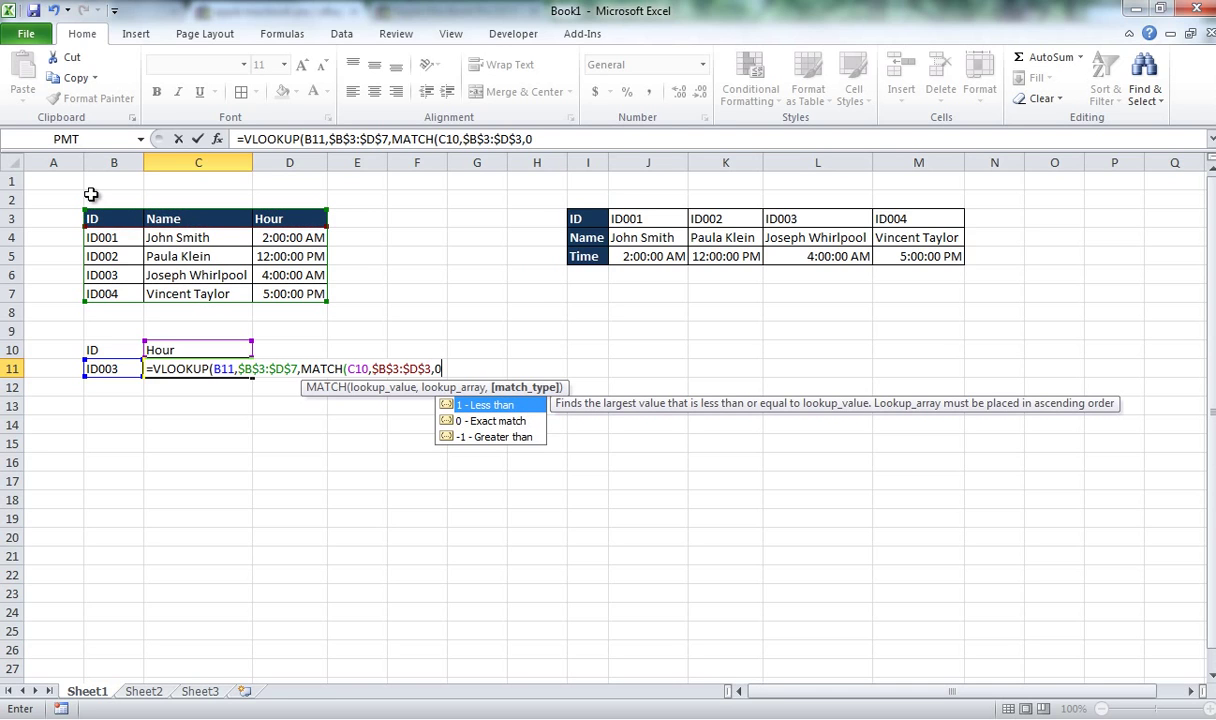
pyautogui.write('0)')
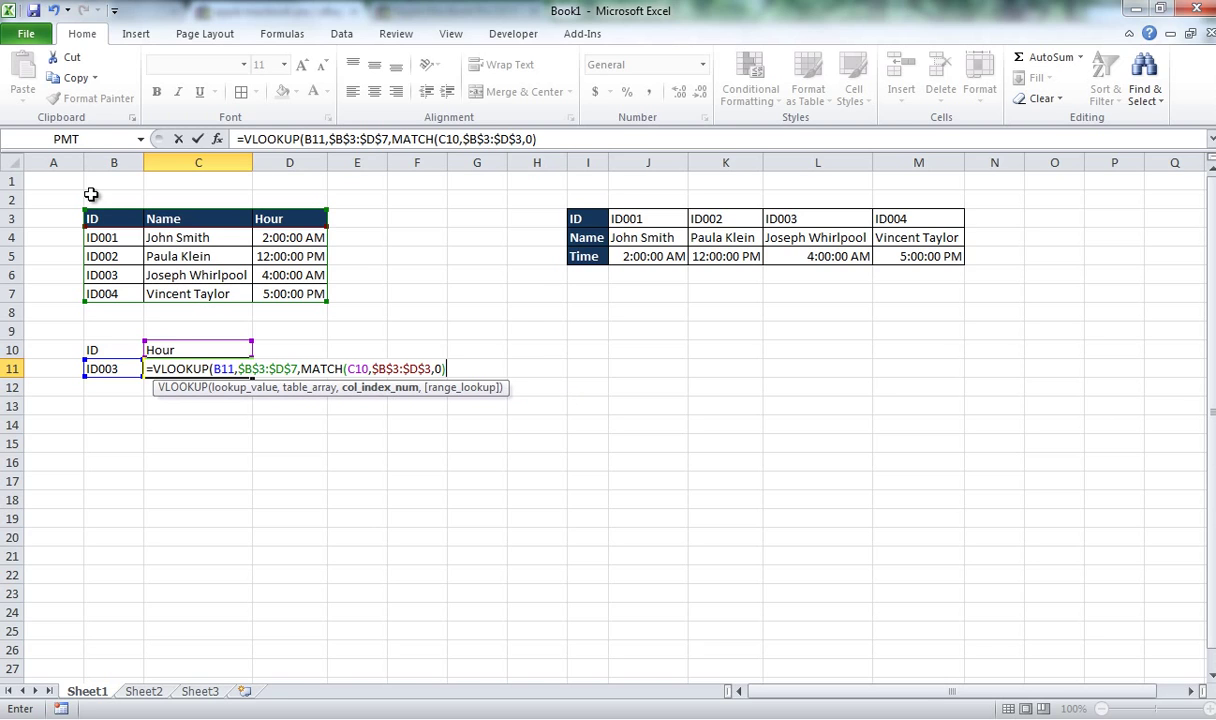
pyautogui.write(',')
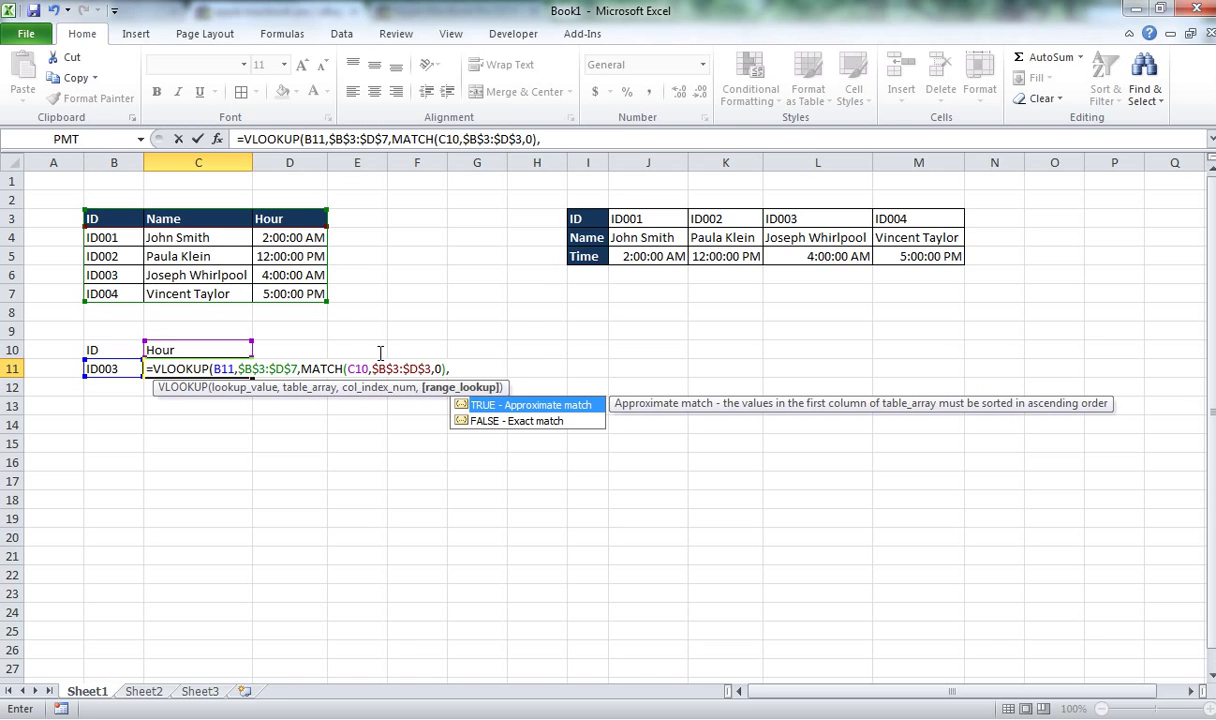
pyautogui.doubleClick(509, 419)
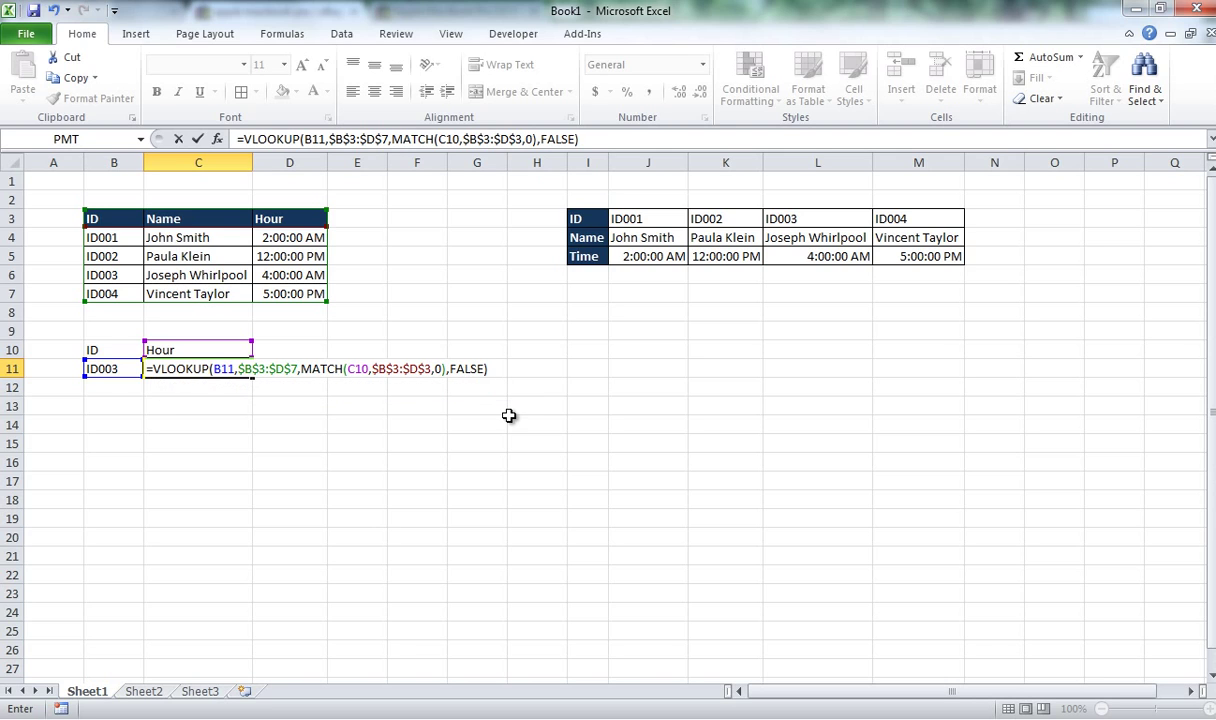
# Step: Enter the formula and format C11 as Time so it shows 4:00:00 AM
pyautogui.press('Return')
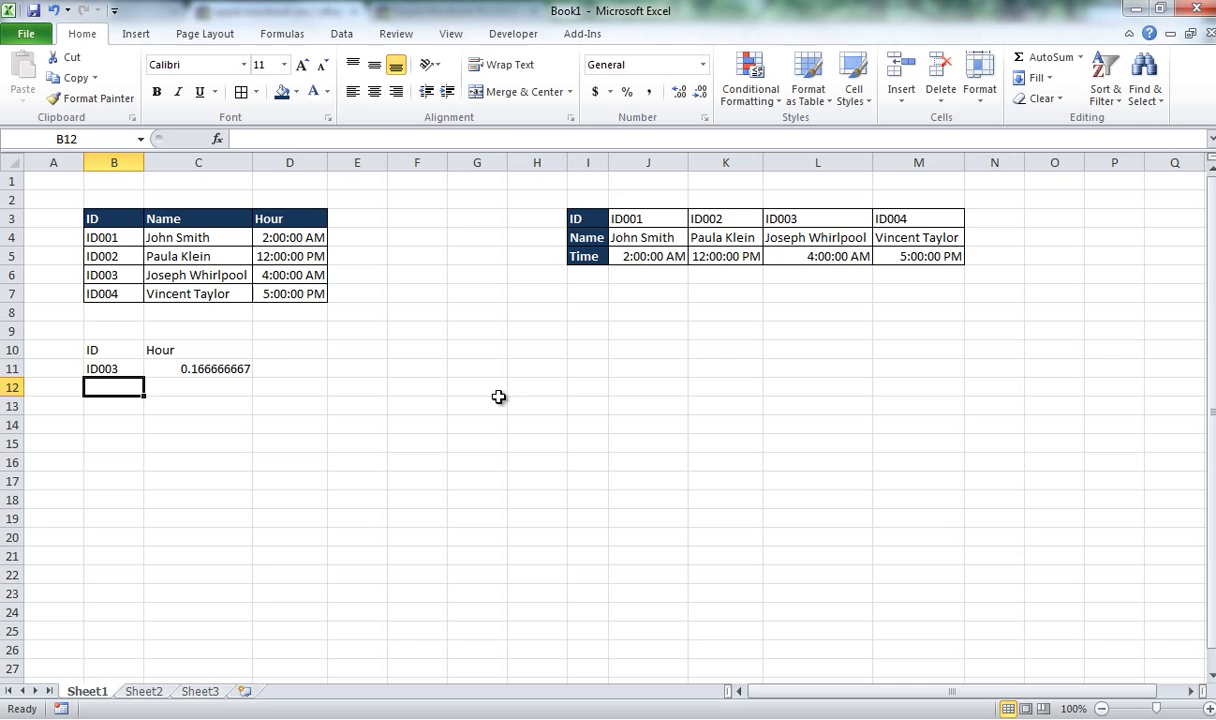
pyautogui.click(244, 371)
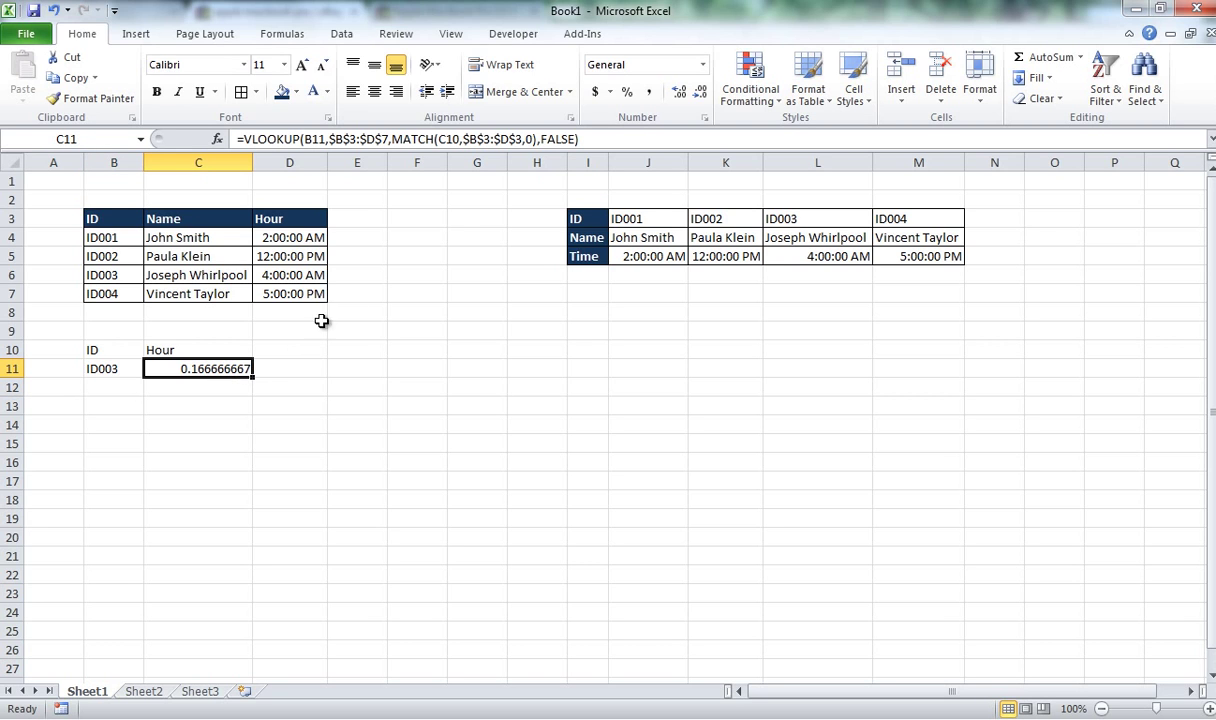
pyautogui.click(702, 65)
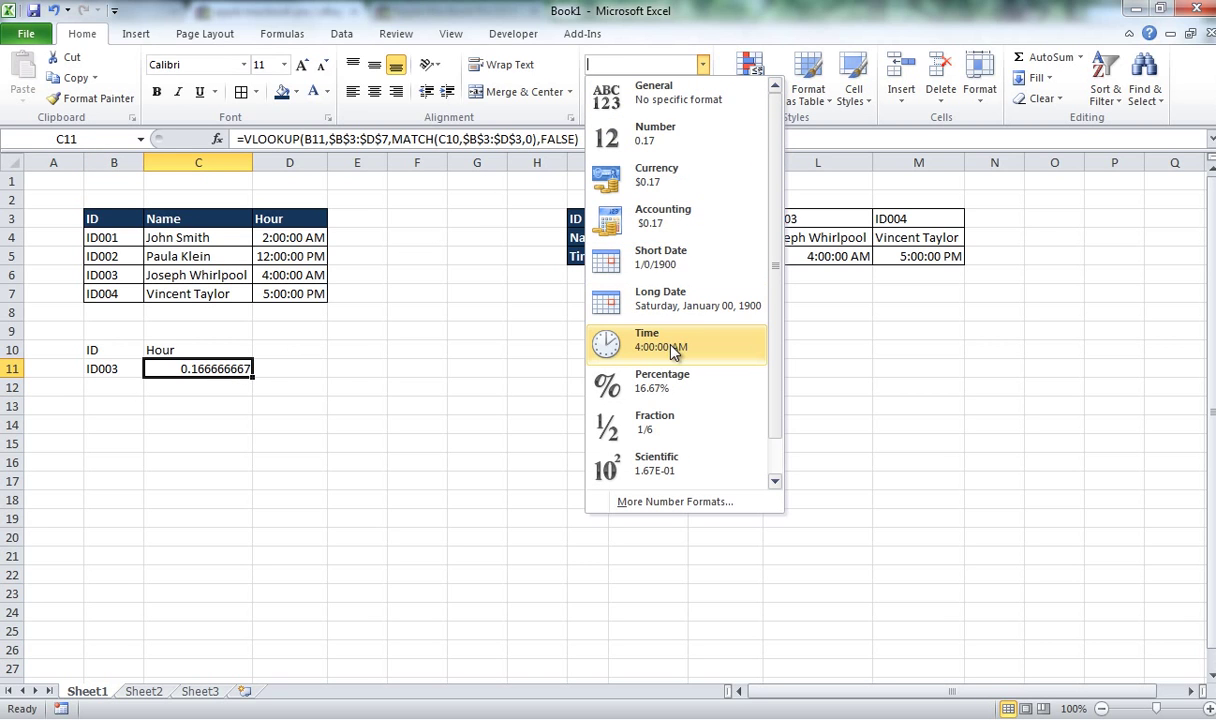
pyautogui.click(643, 338)
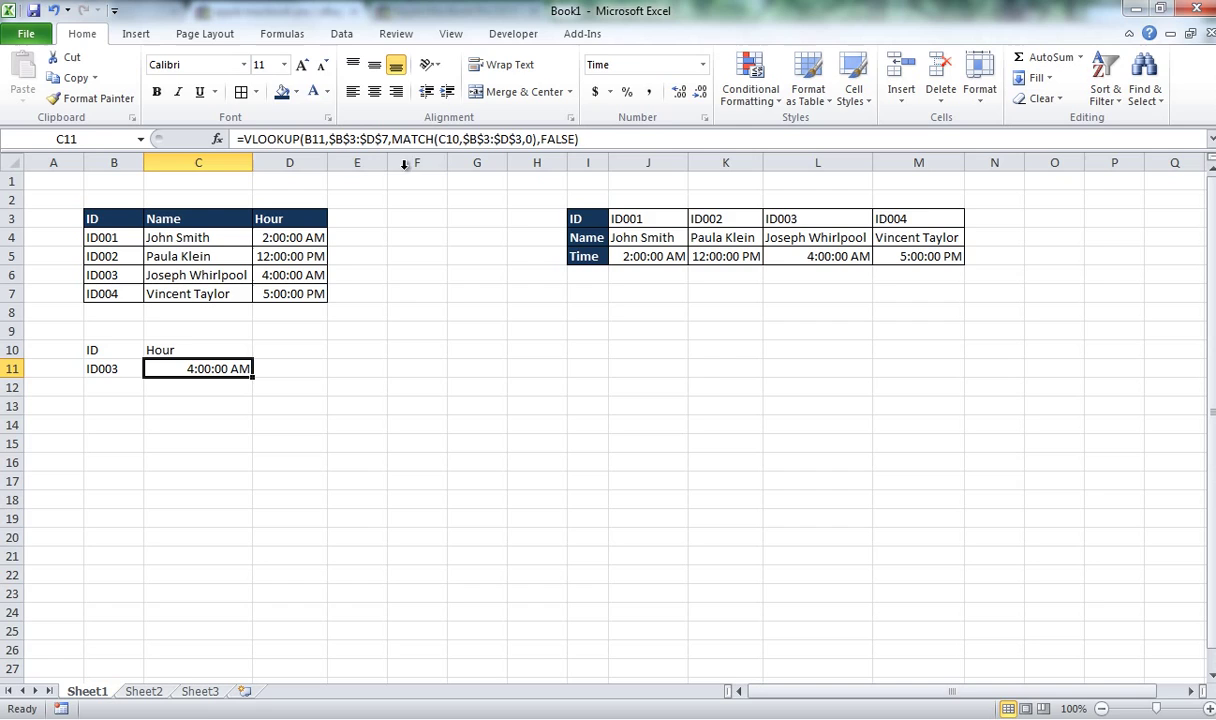
pyautogui.click(189, 343)
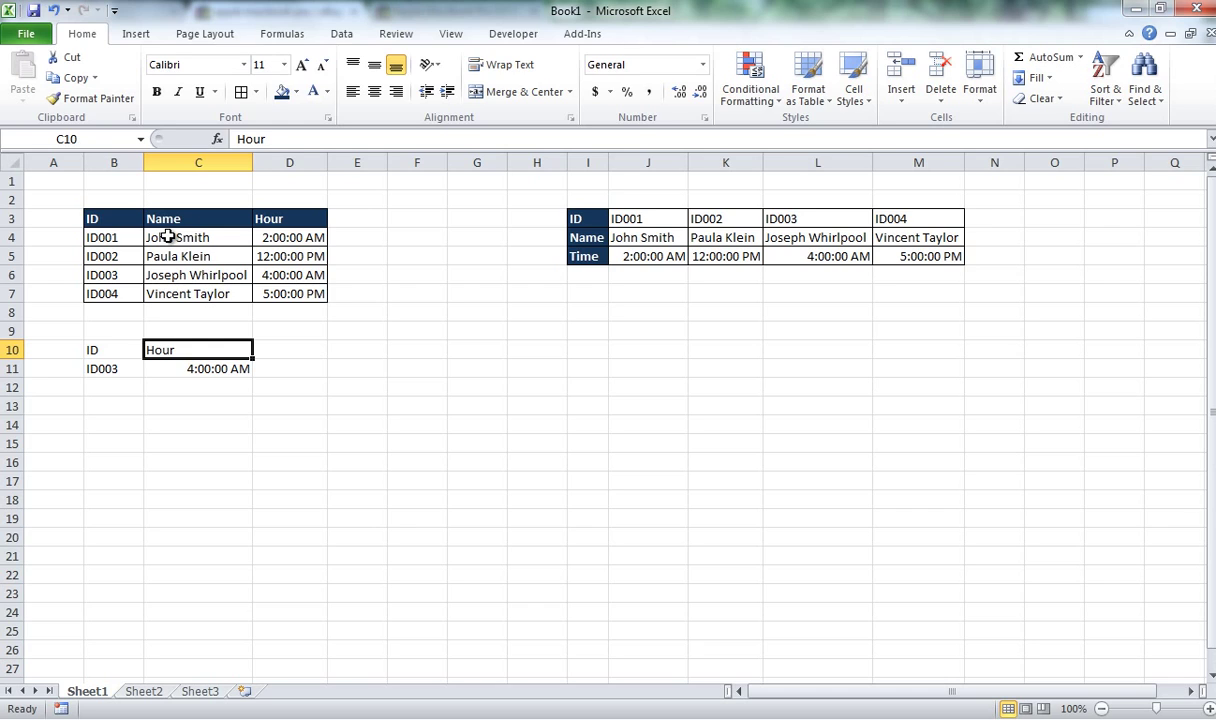
# Step: Replace the C10 header 'Hour' with 'Name' so C11 returns ID003's name
pyautogui.write('Name')
pyautogui.press('Return')
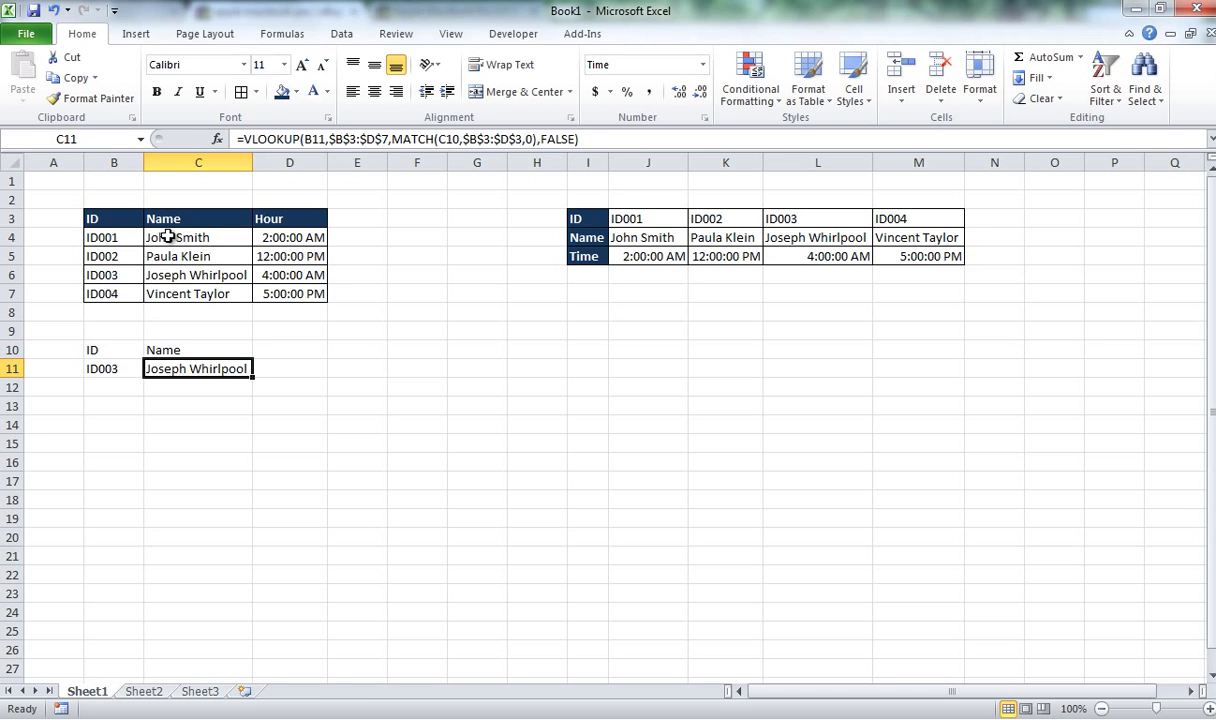
pyautogui.press('Up')
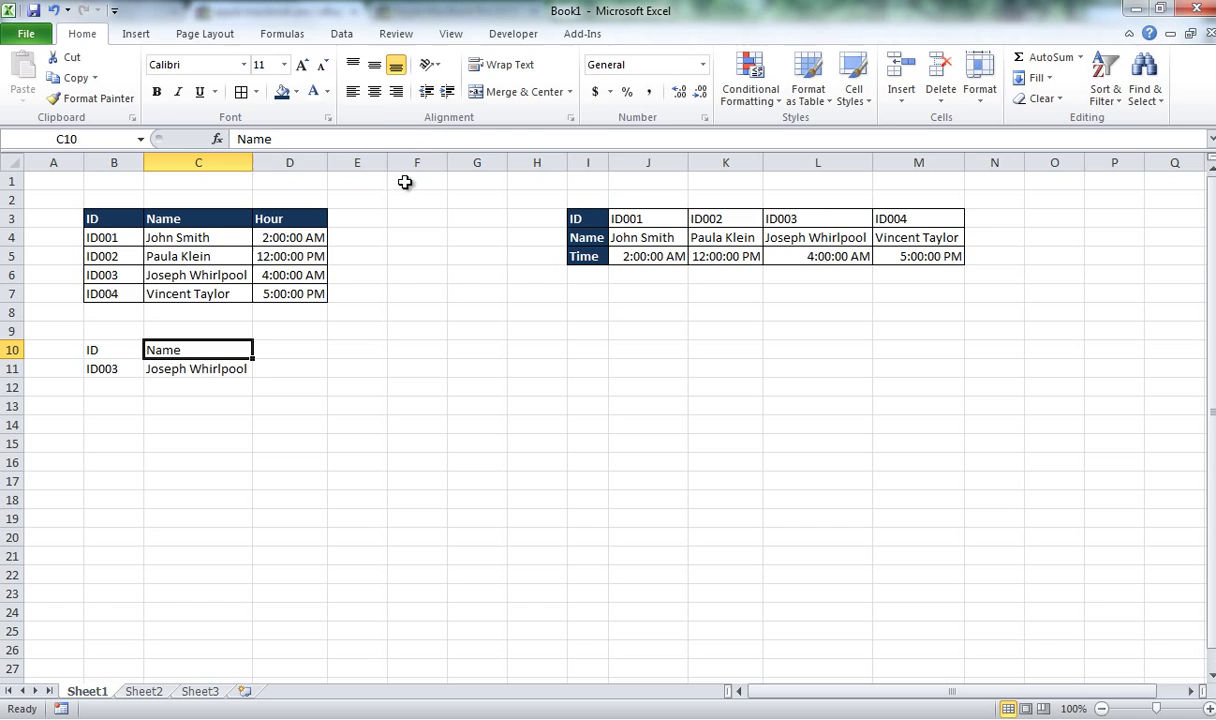
# Step: Add List data validation to C10 with source $C$3:$D$3
pyautogui.click(339, 37)
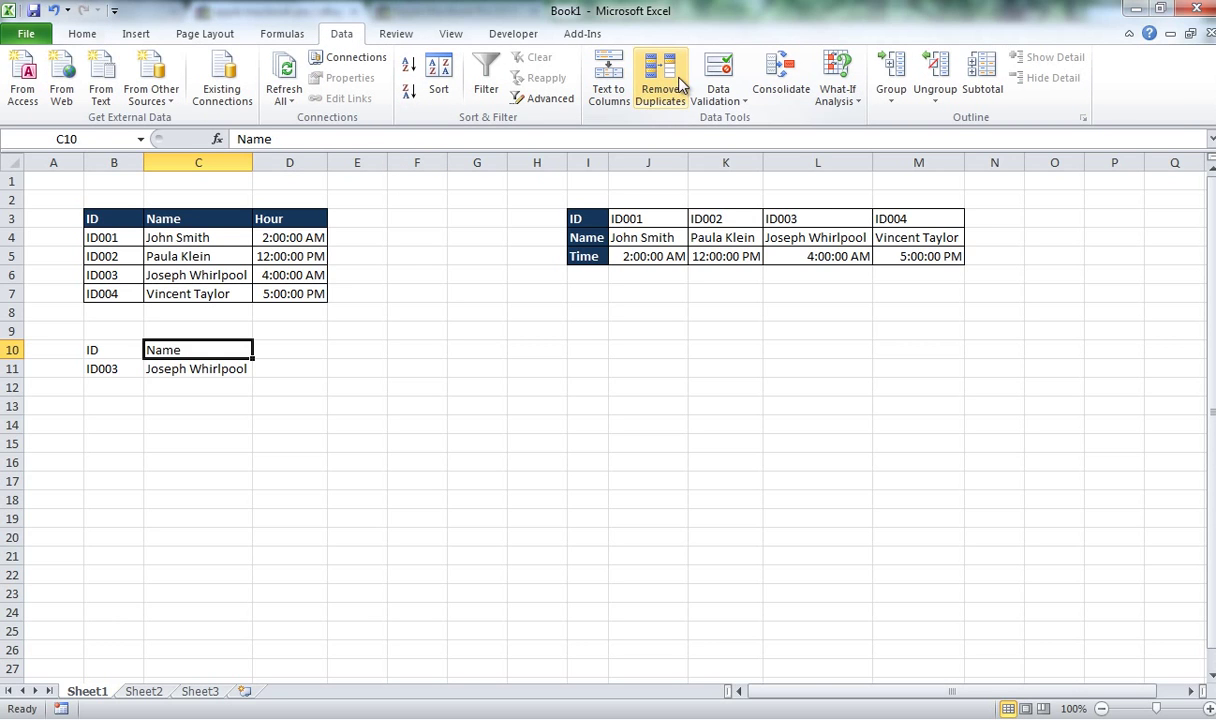
pyautogui.click(724, 68)
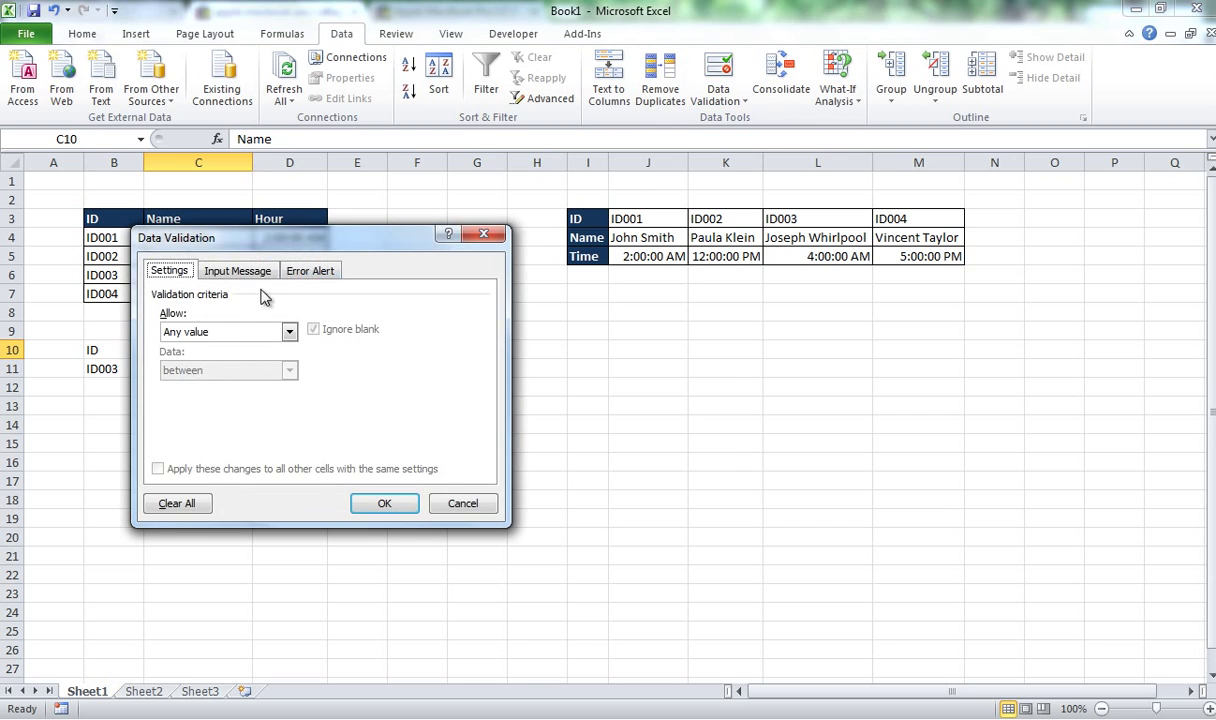
pyautogui.moveTo(262, 234); pyautogui.dragTo(478, 228)
pyautogui.click(496, 308)
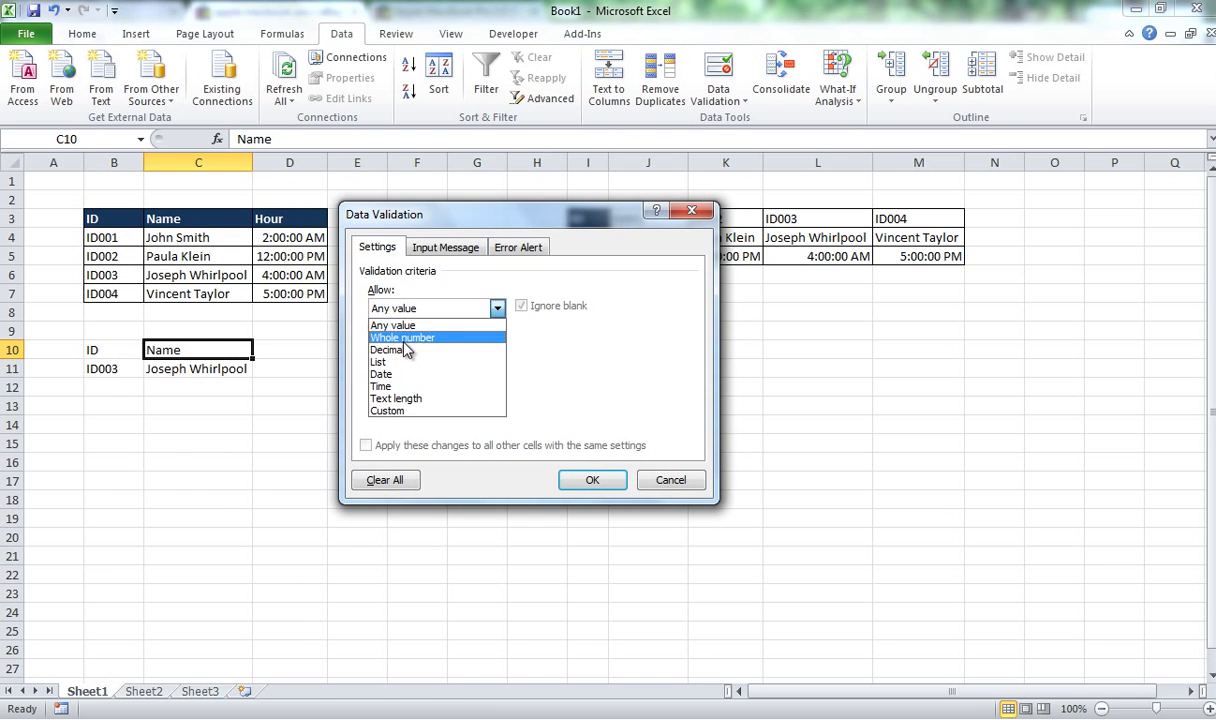
pyautogui.click(385, 367)
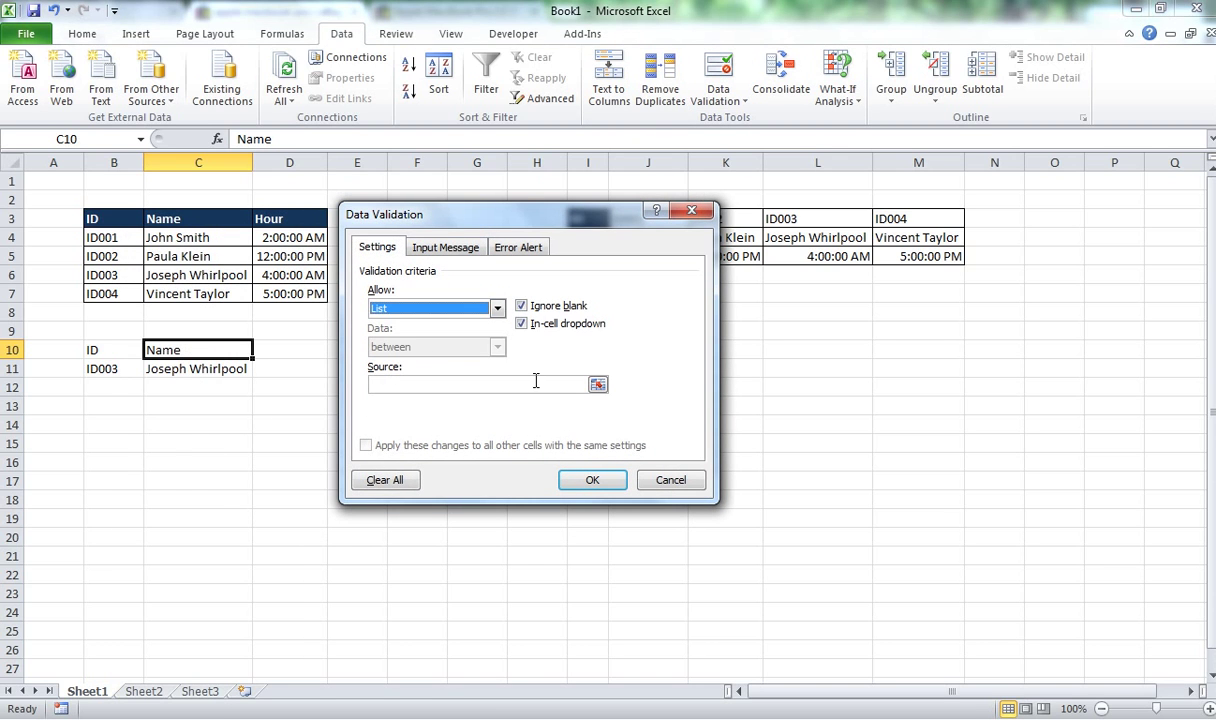
pyautogui.click(597, 386)
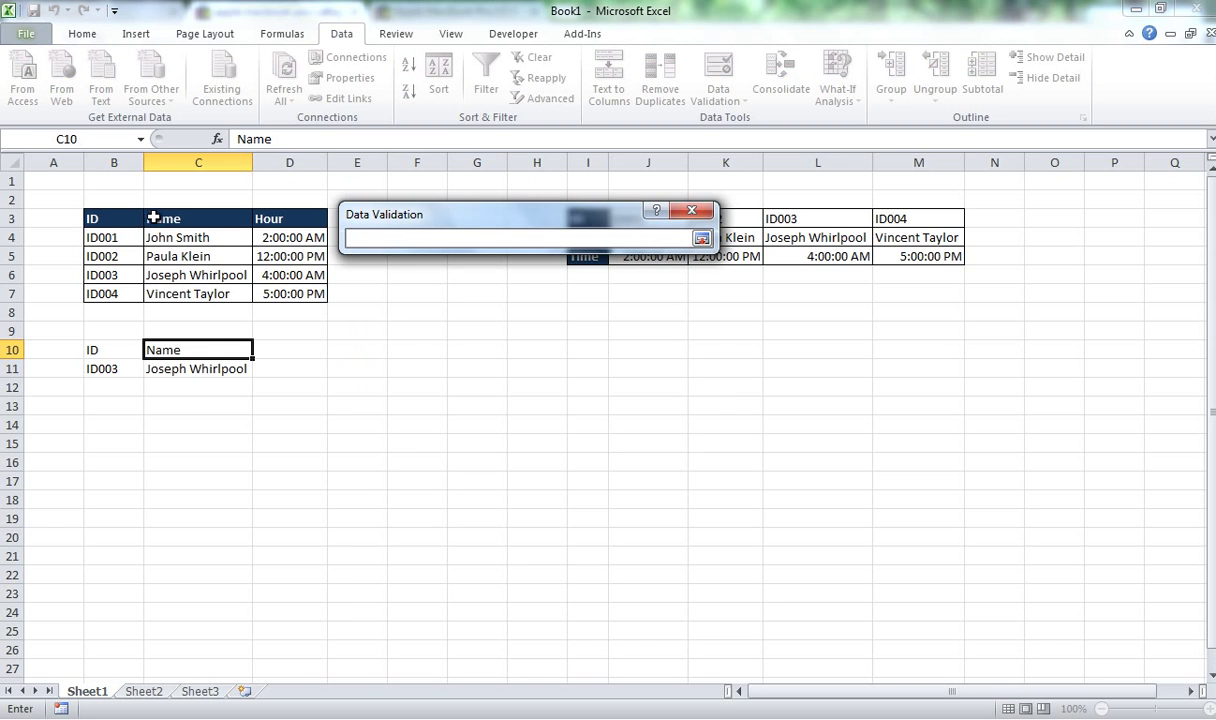
pyautogui.moveTo(153, 217); pyautogui.dragTo(274, 217)
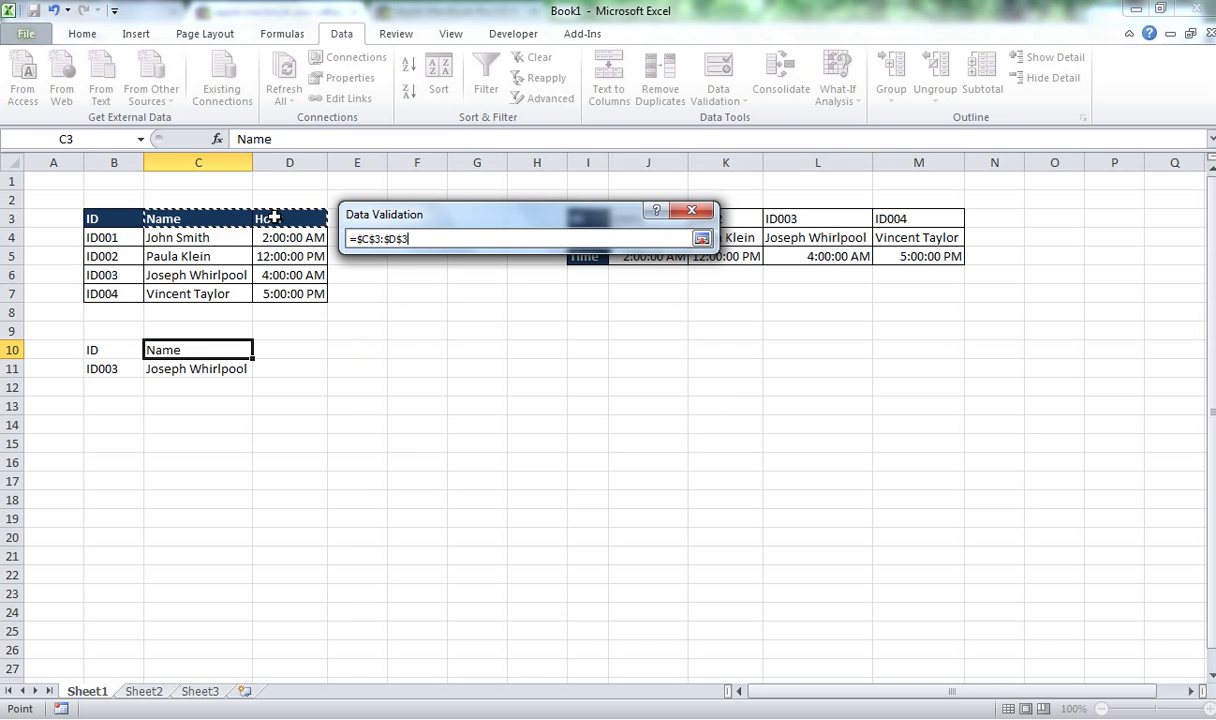
pyautogui.click(701, 238)
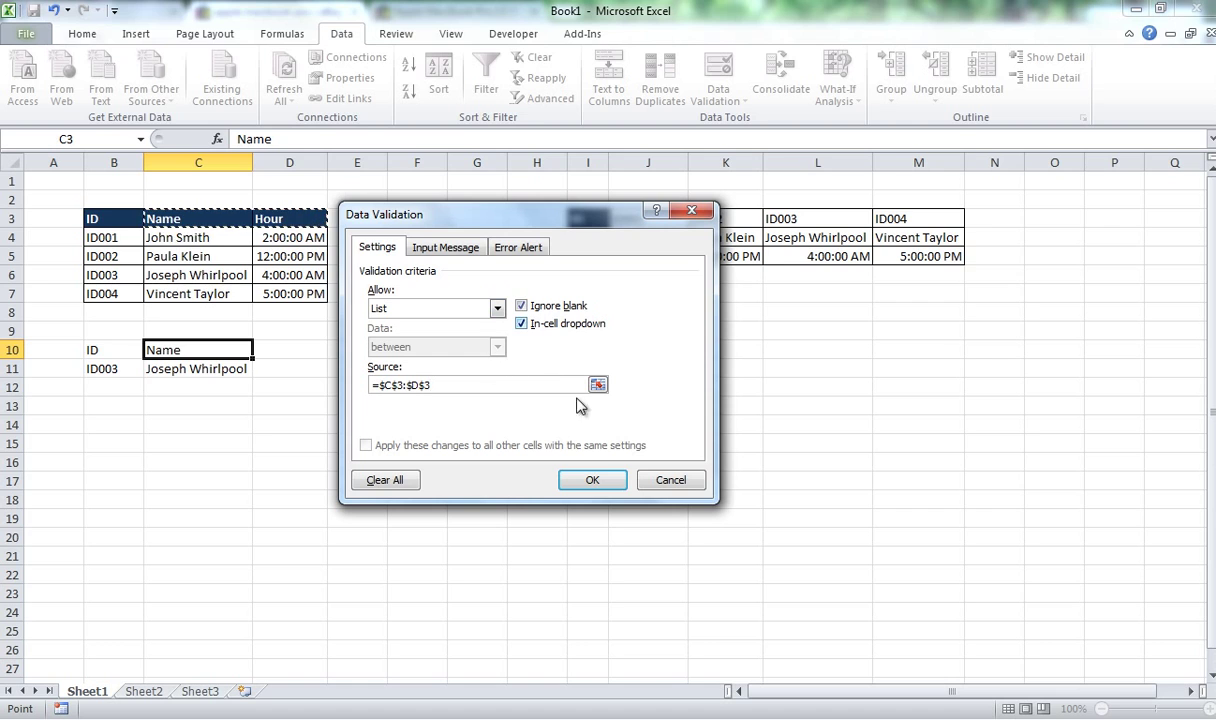
pyautogui.click(592, 479)
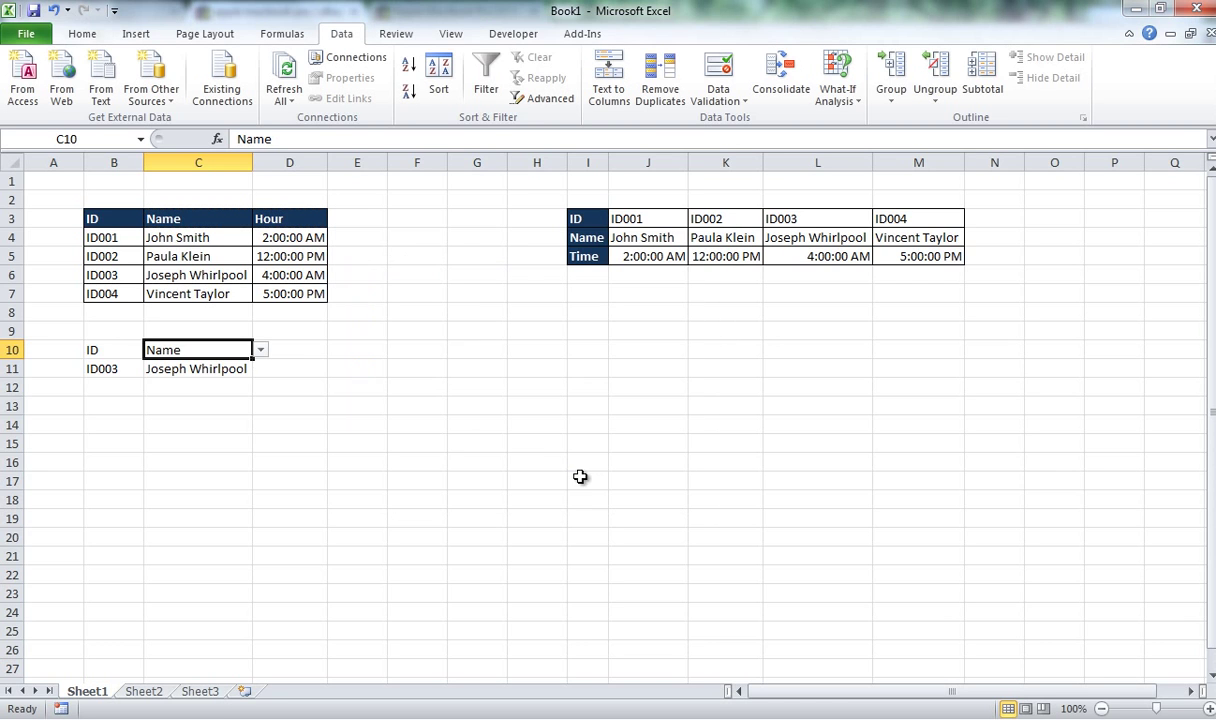
# Step: Test the C10 dropdown by switching between Hour and Name and checking C11
pyautogui.click(261, 351)
pyautogui.click(205, 381)
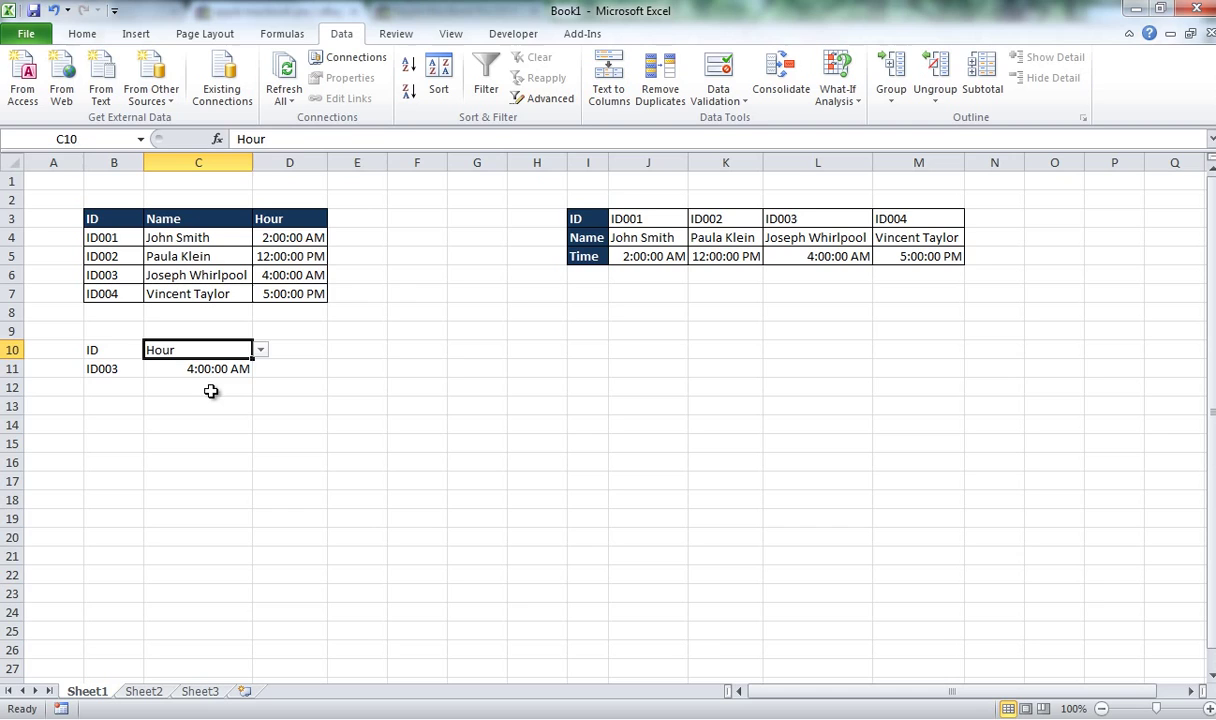
pyautogui.click(225, 370)
pyautogui.click(213, 350)
pyautogui.click(261, 350)
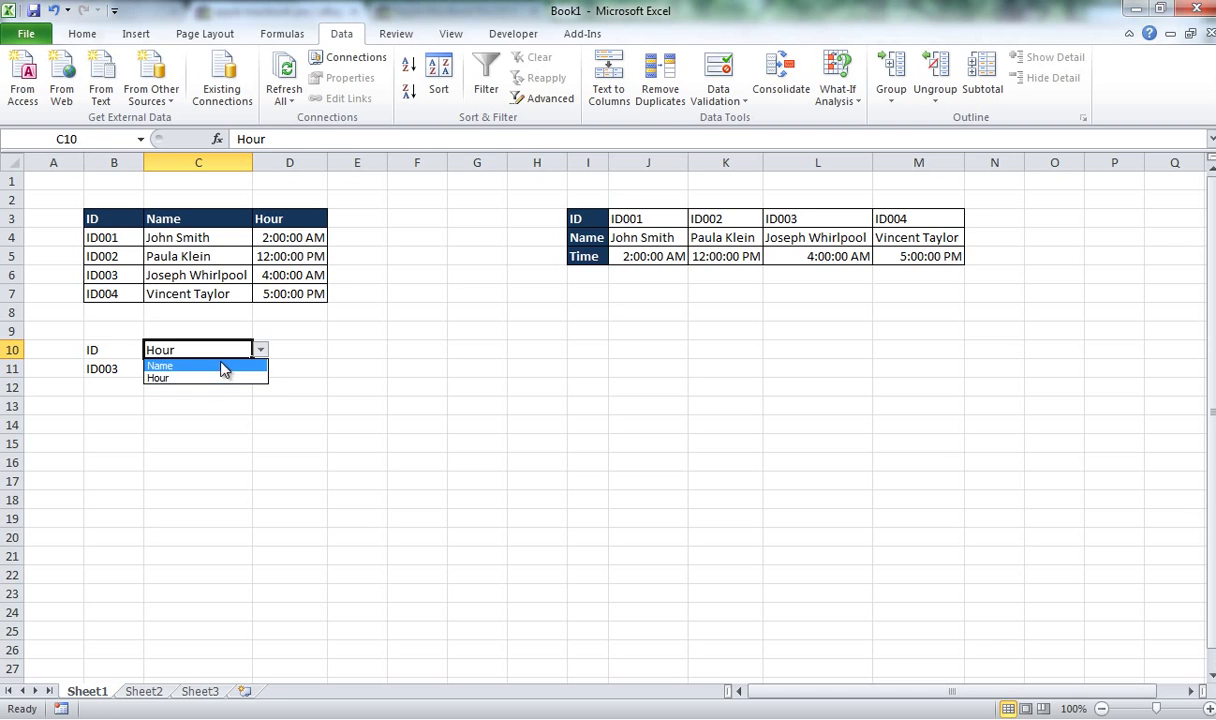
pyautogui.click(220, 362)
pyautogui.click(184, 374)
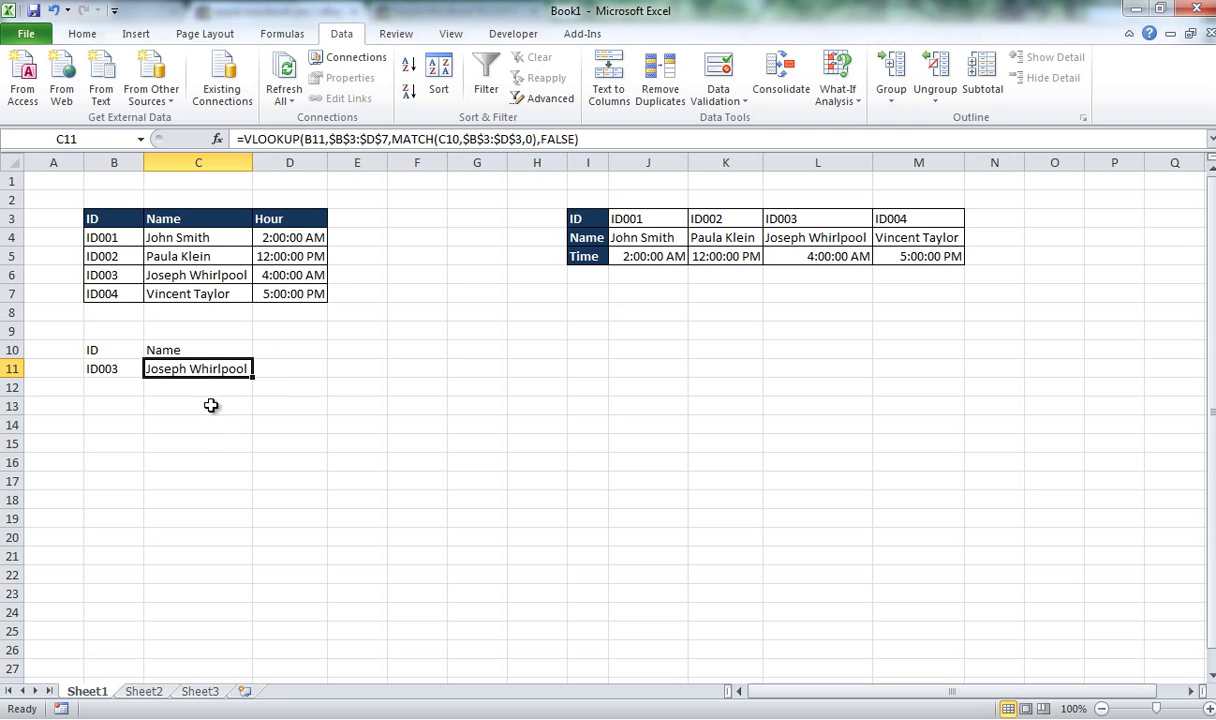
pyautogui.moveTo(114, 348); pyautogui.dragTo(170, 350)
# Step: Fill the header cells B10:C10 with blue
pyautogui.click(86, 36)
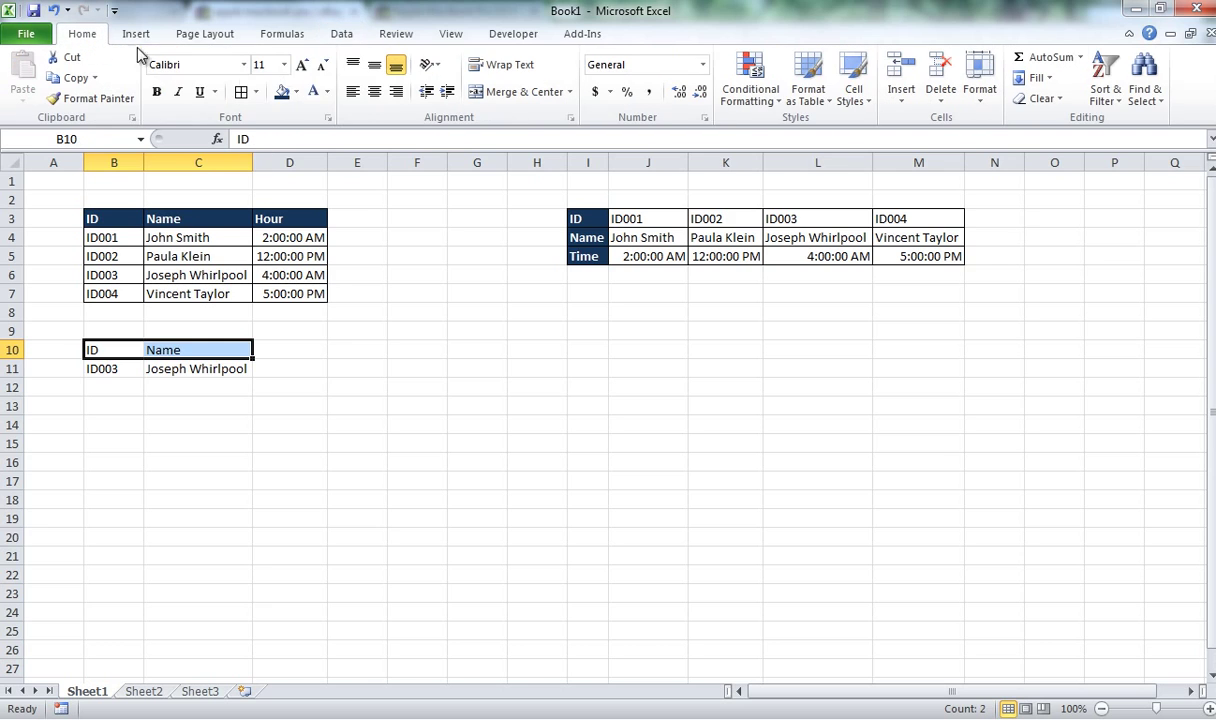
pyautogui.click(296, 92)
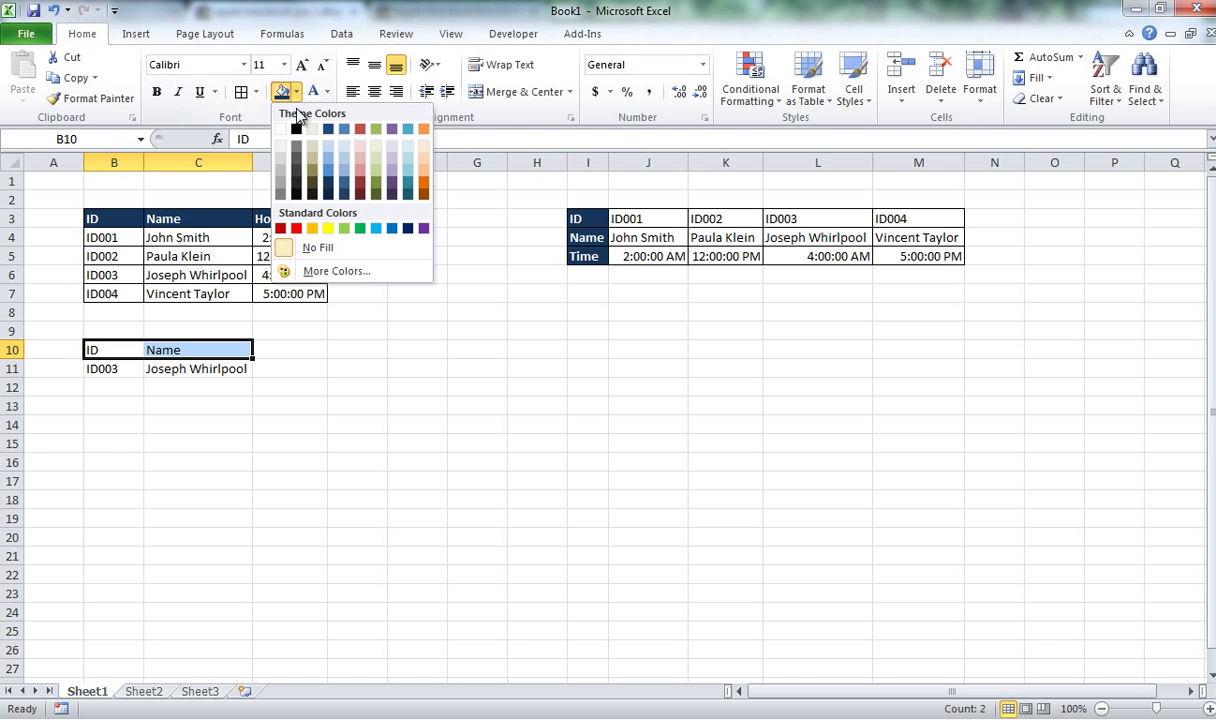
pyautogui.click(343, 129)
# Step: Switch C10 back to Hour, check C11, then select the lookup block B10:C11
pyautogui.moveTo(132, 350); pyautogui.dragTo(195, 369)
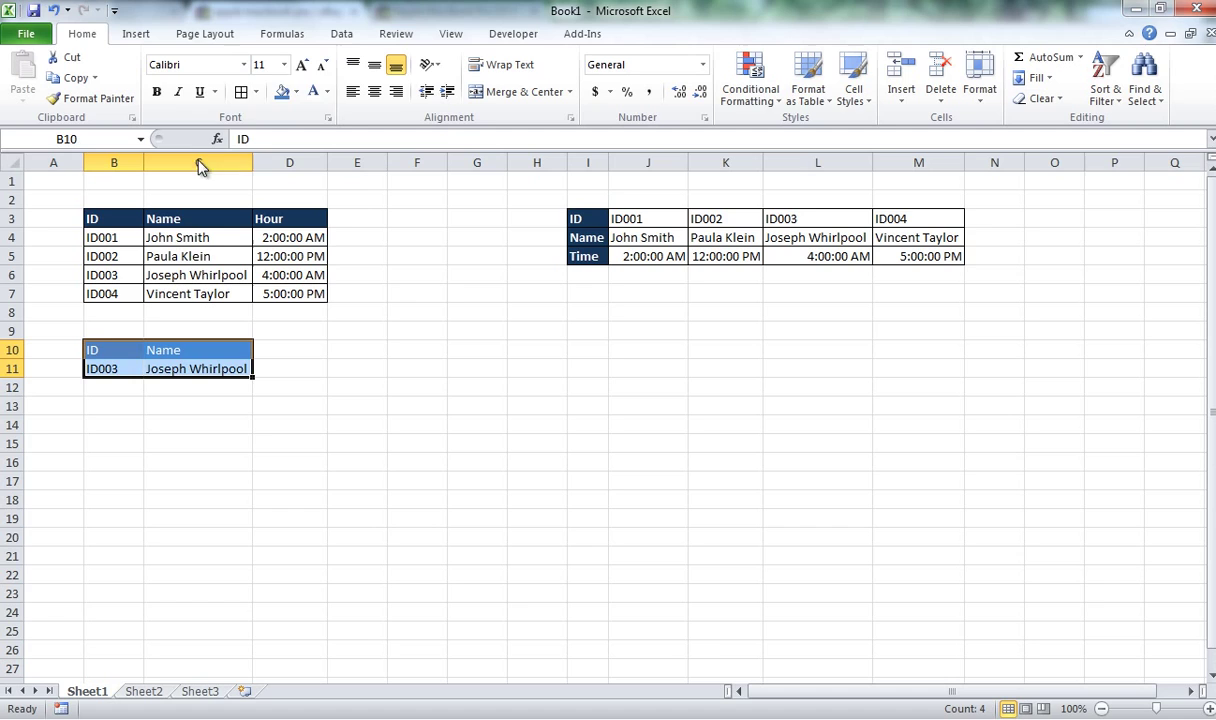
pyautogui.click(220, 388)
pyautogui.click(262, 460)
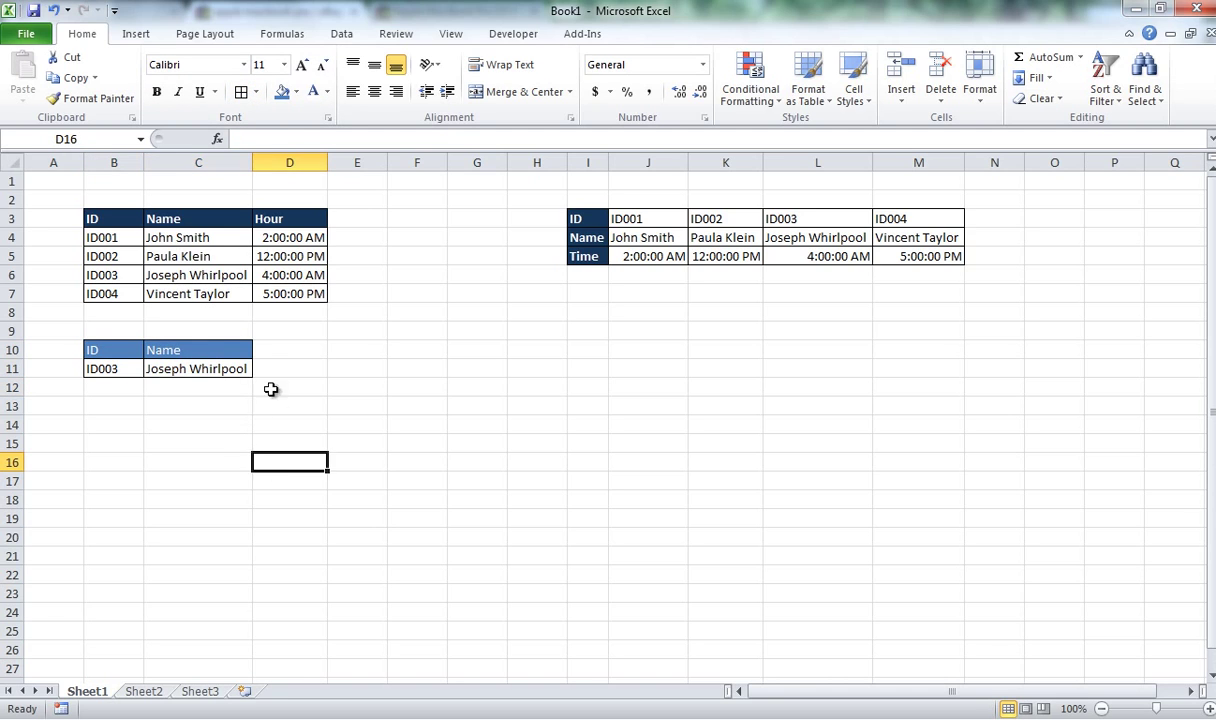
pyautogui.click(240, 349)
pyautogui.click(260, 350)
pyautogui.click(250, 378)
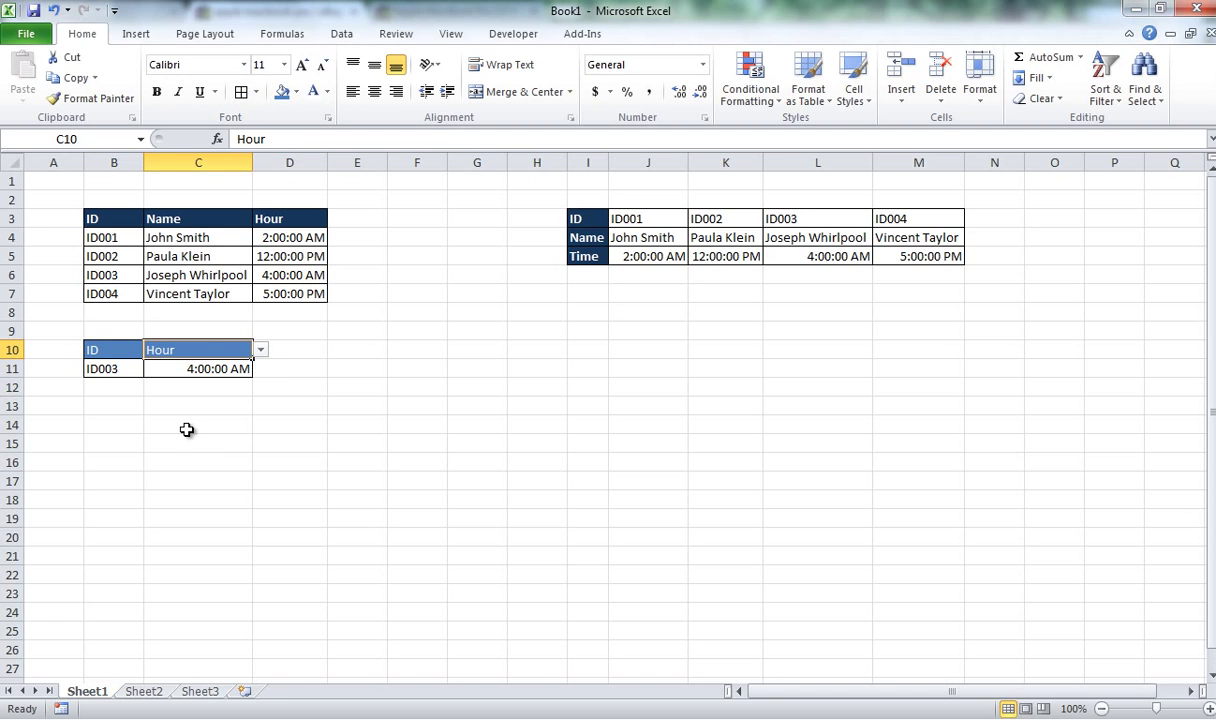
pyautogui.click(118, 351)
pyautogui.click(160, 346)
pyautogui.press('Down')
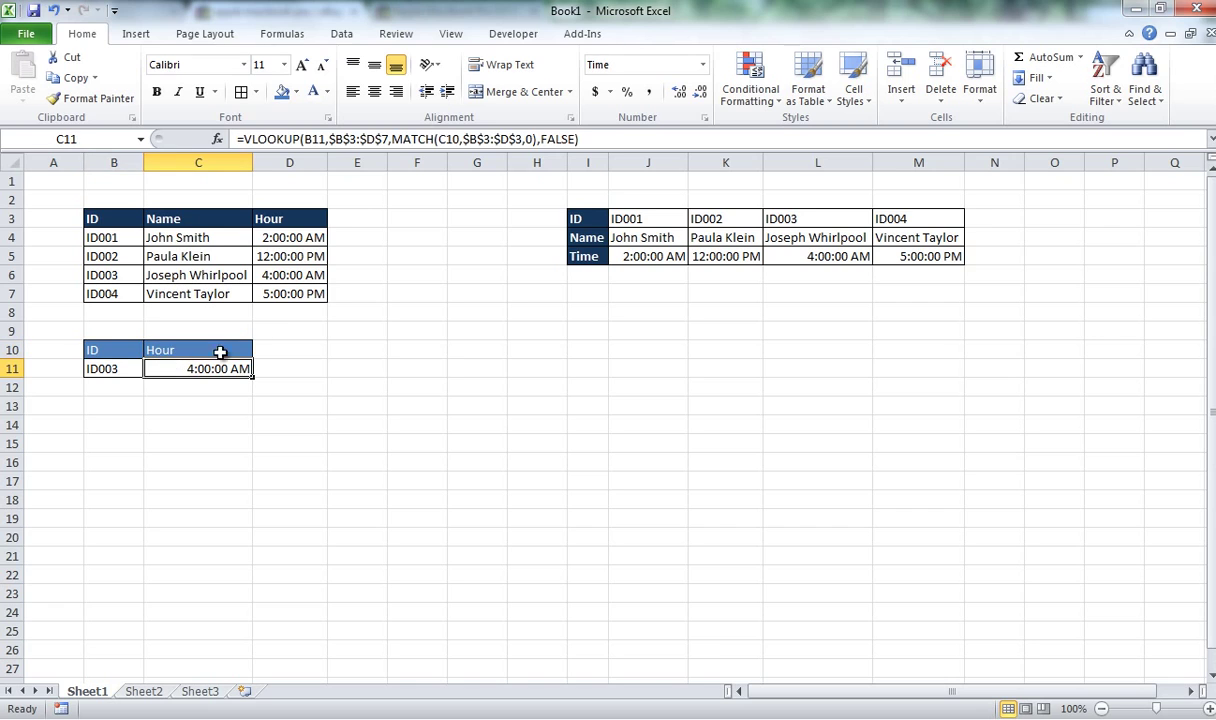
pyautogui.click(186, 421)
pyautogui.moveTo(580, 218); pyautogui.dragTo(918, 258)
pyautogui.moveTo(119, 347); pyautogui.dragTo(239, 361)
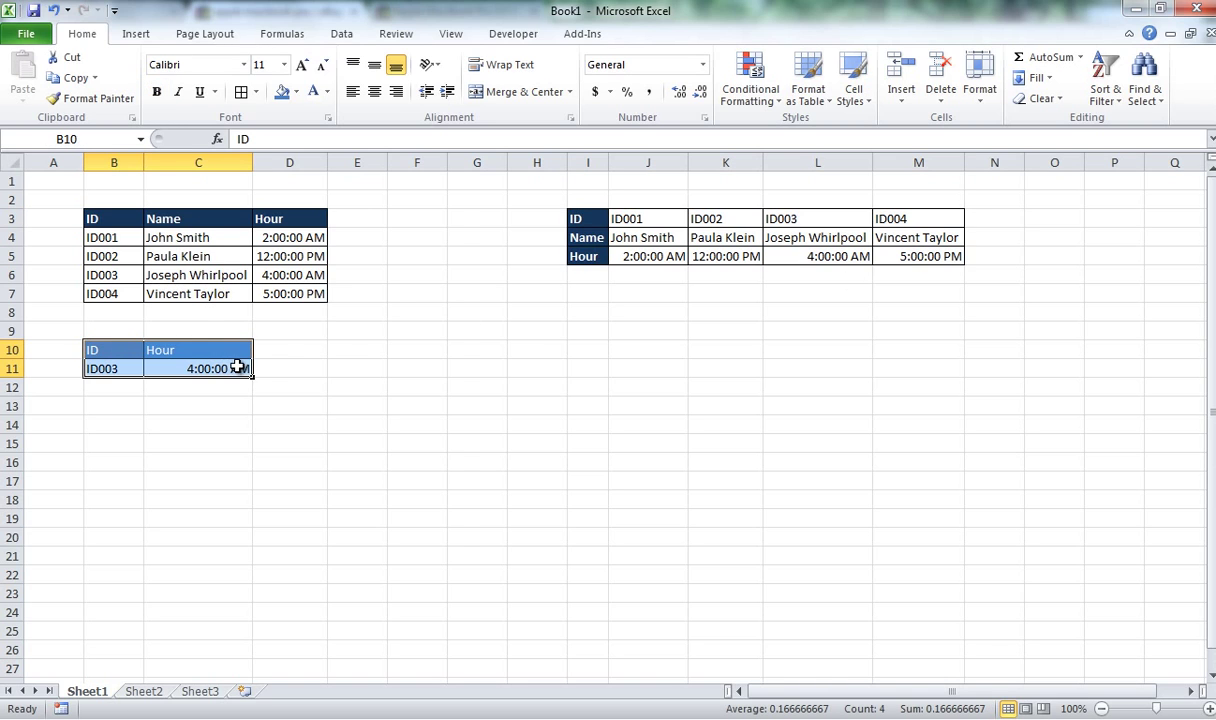
# Step: Copy the lookup block B10:C11 to J10:K11 and begin a new formula in K11
pyautogui.hotkey('ctrl', 'c')
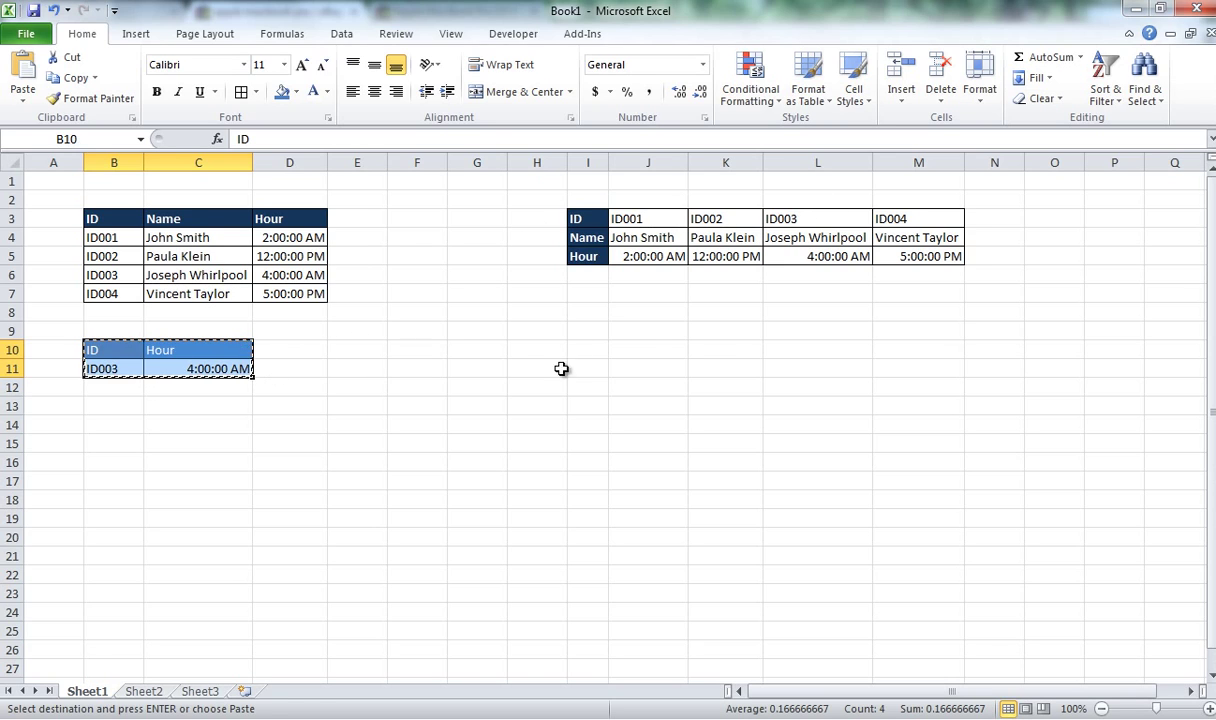
pyautogui.click(658, 347)
pyautogui.hotkey('ctrl', 'v')
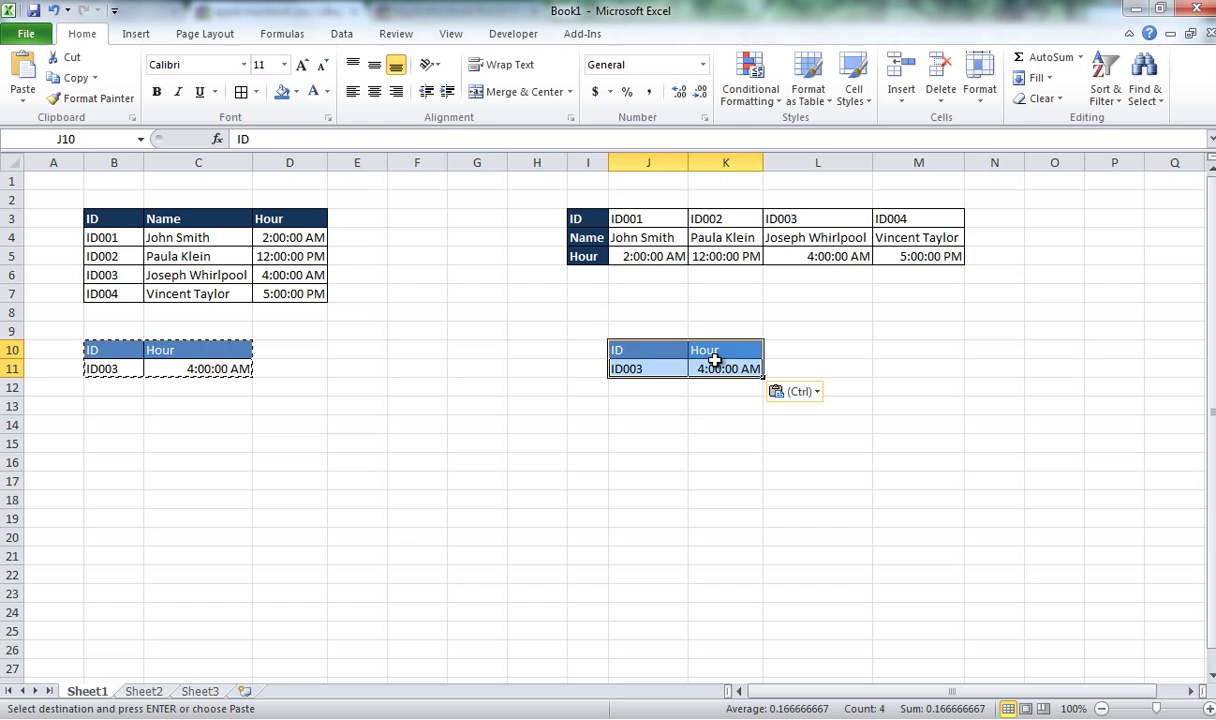
pyautogui.press('Escape')
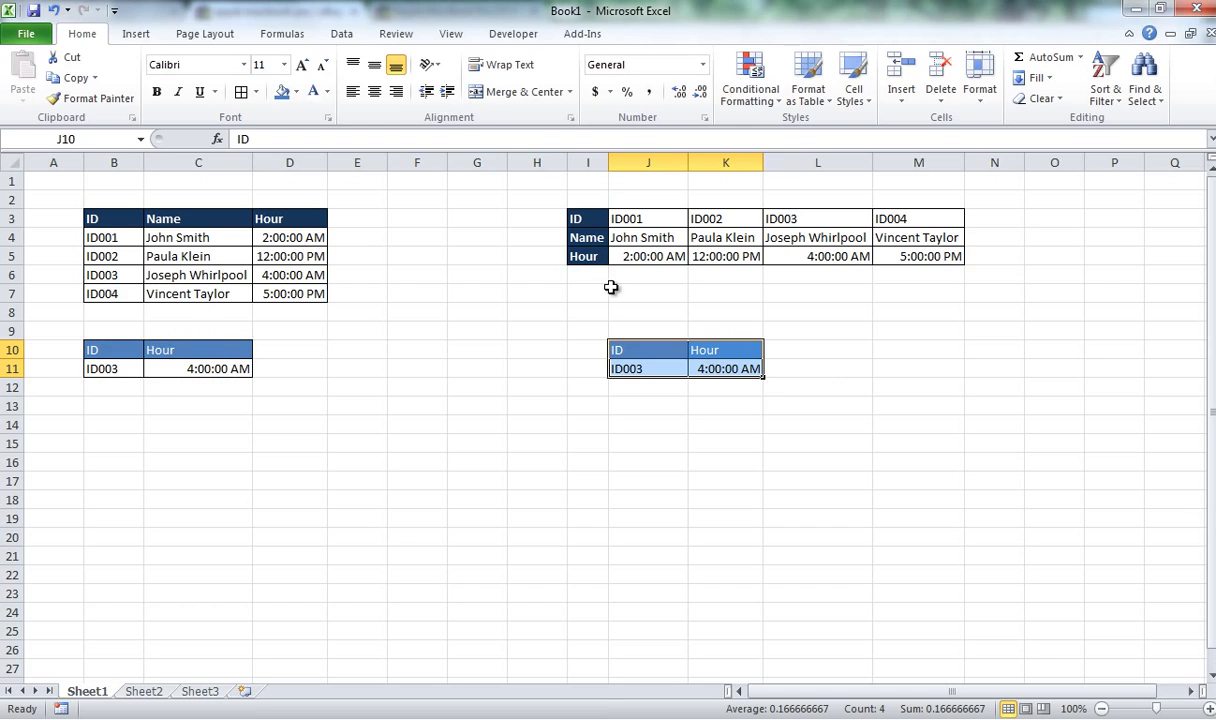
pyautogui.click(733, 371)
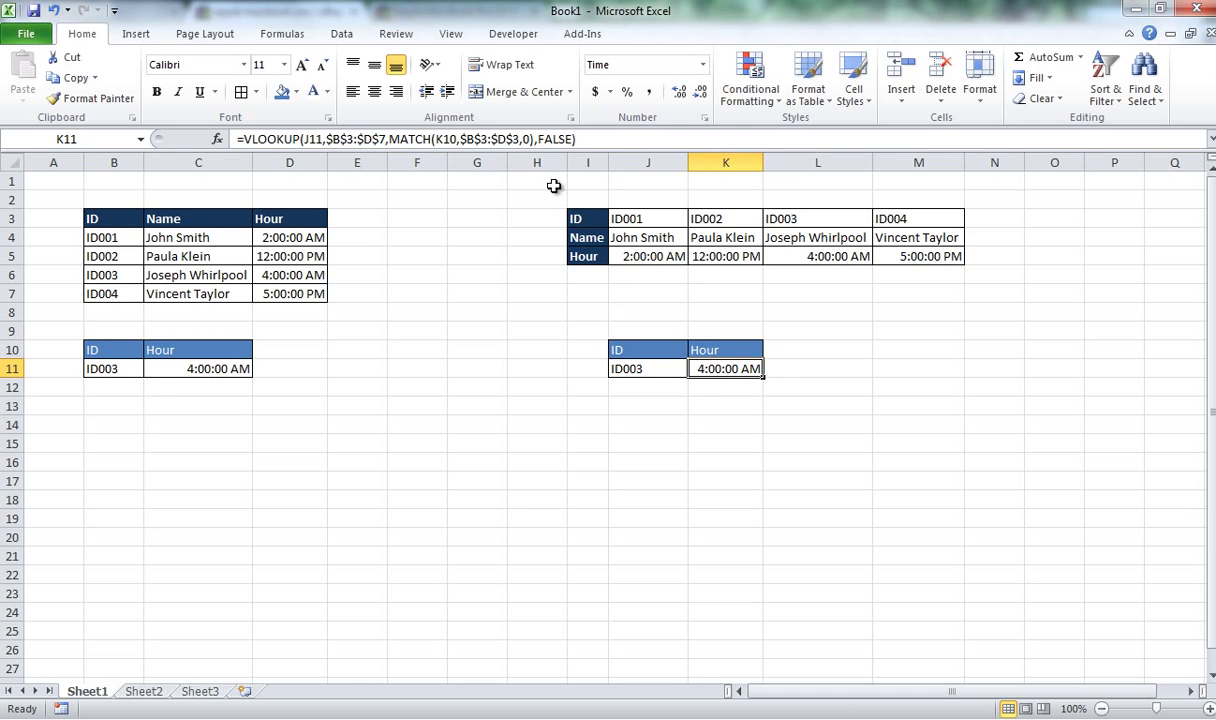
pyautogui.write('=')
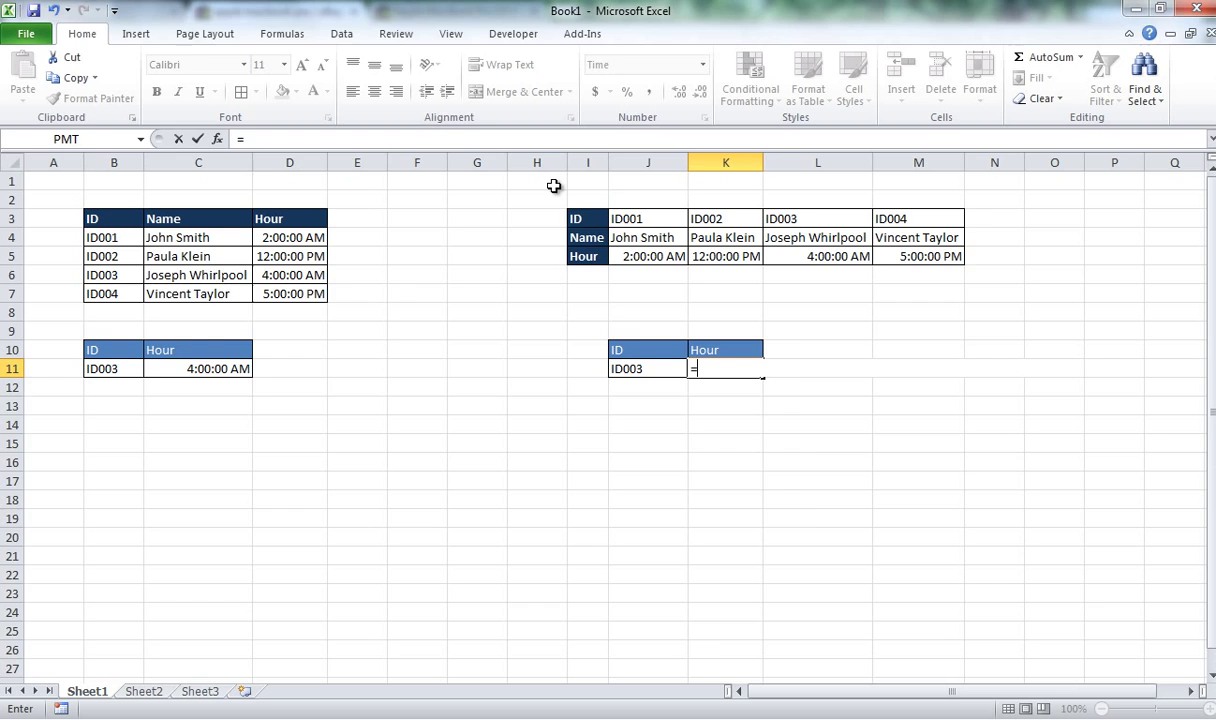
# Step: Start =HLOOKUP(J11,$I$3:$M$5 in K11 with an absolute table range
pyautogui.write('hl')
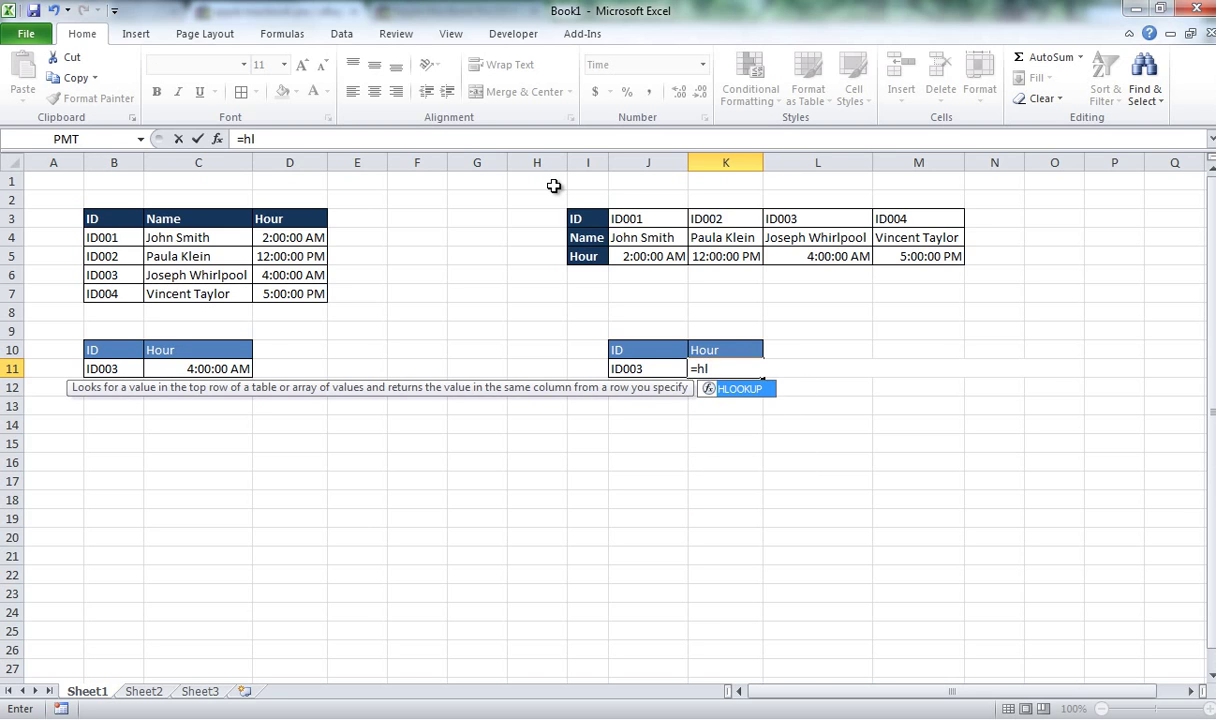
pyautogui.press('Tab')
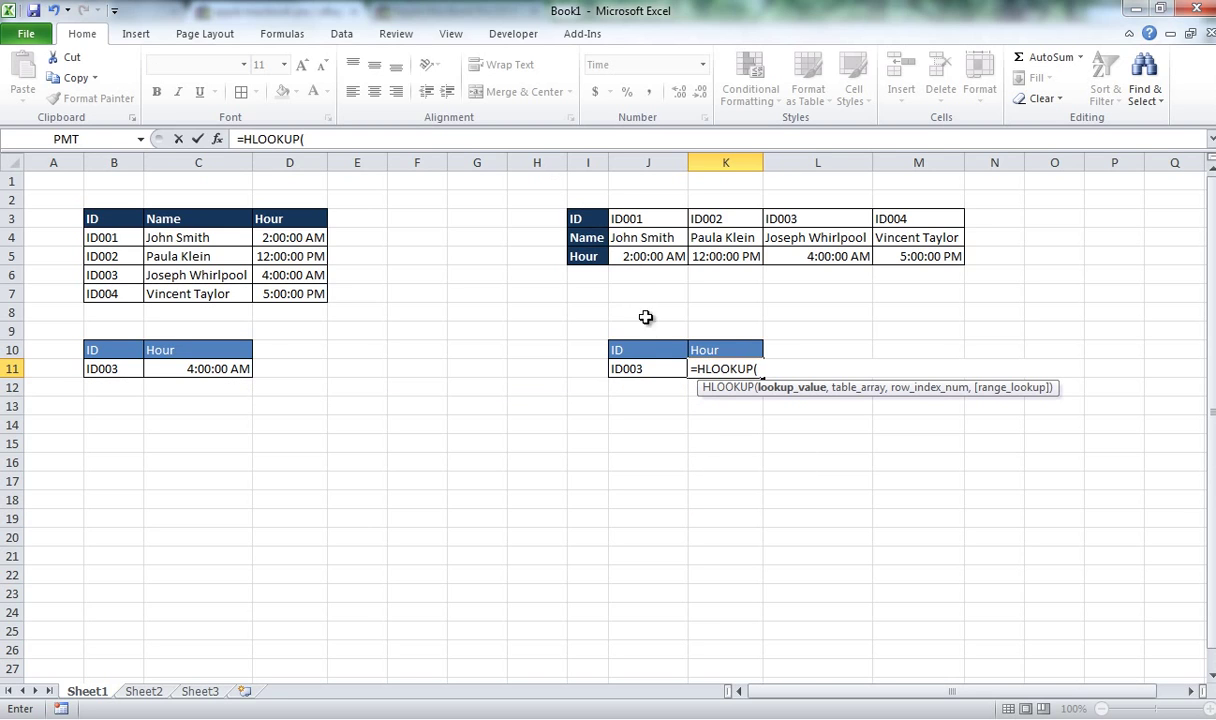
pyautogui.click(651, 368)
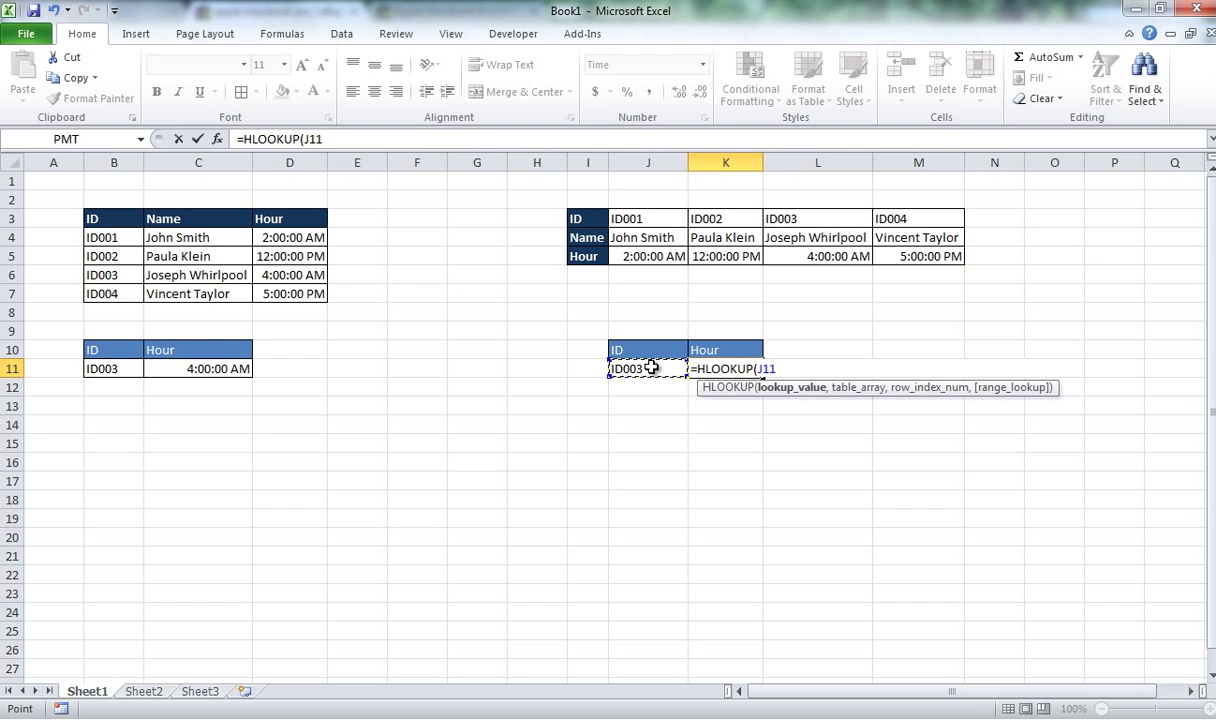
pyautogui.write(',')
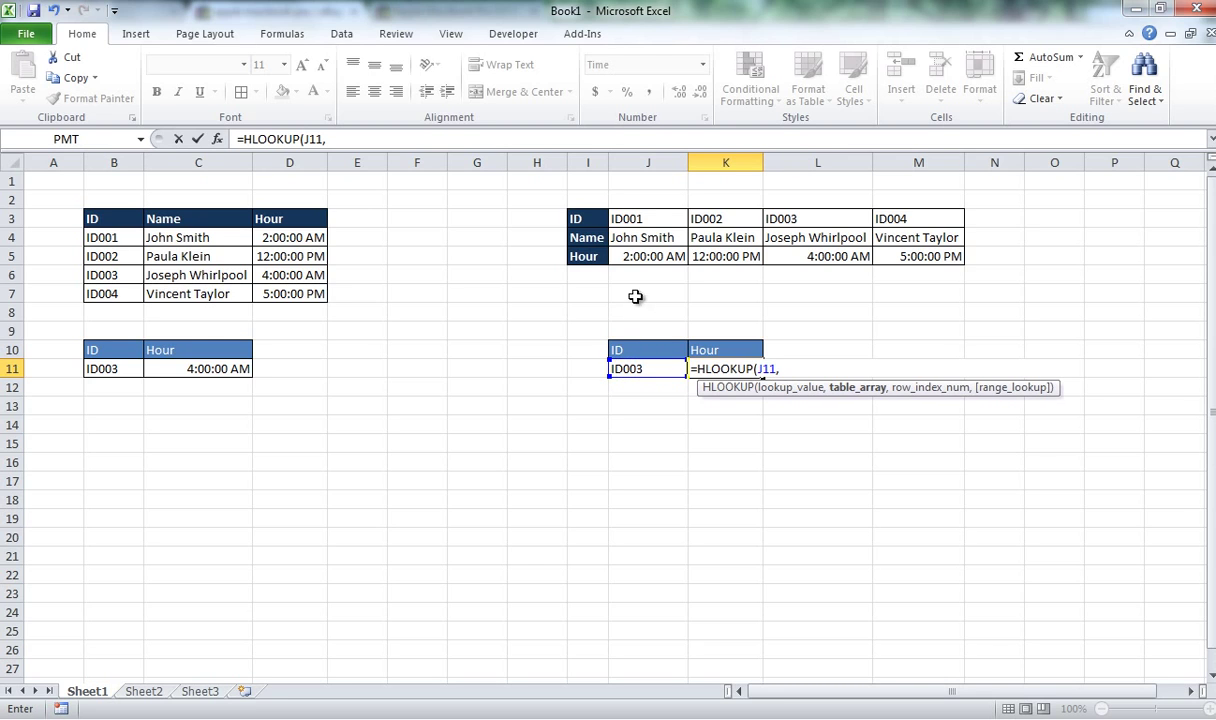
pyautogui.moveTo(581, 216); pyautogui.dragTo(916, 255)
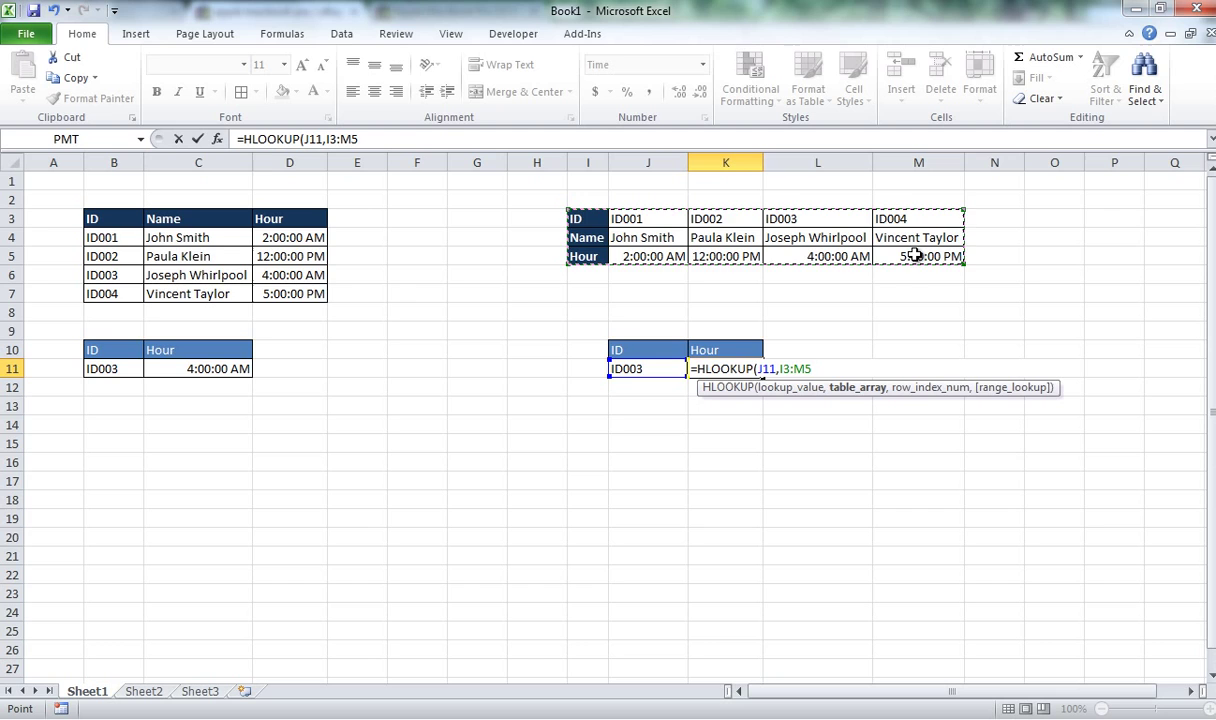
pyautogui.press('F4')
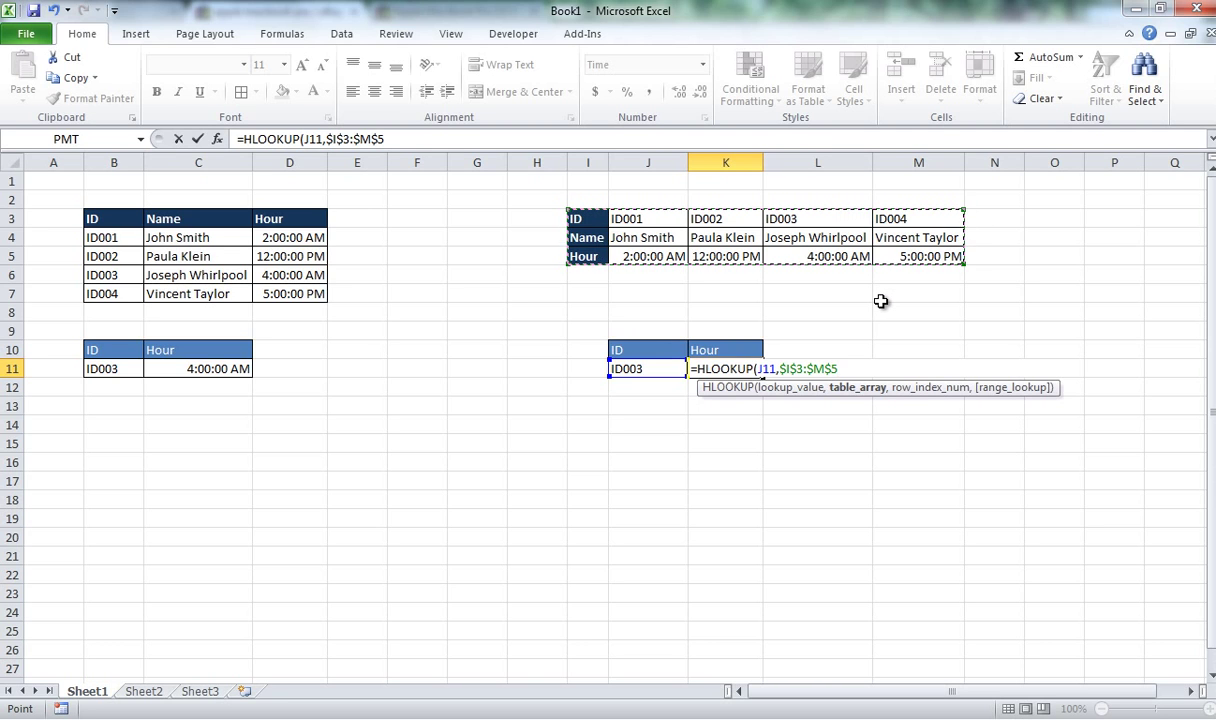
# Step: Finish with MATCH(K10,$I$3:$I$5,0) and FALSE, then enter the HLOOKUP formula
pyautogui.write(',')
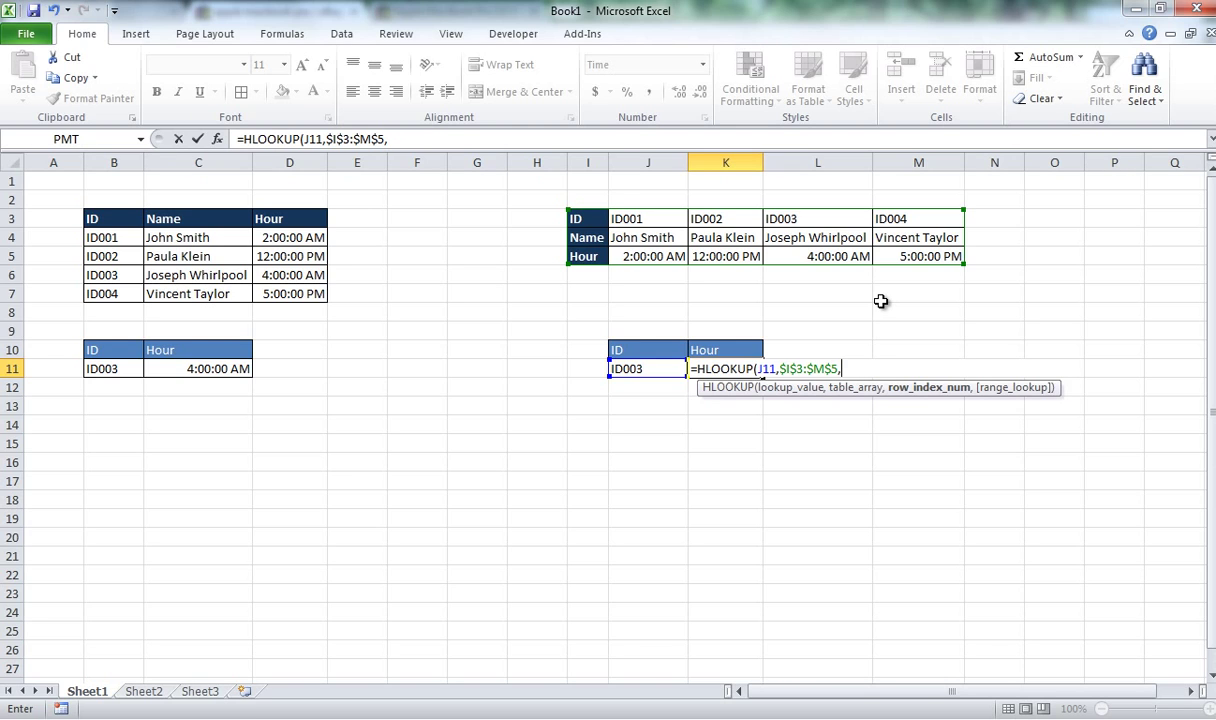
pyautogui.write('ma')
pyautogui.press('Tab')
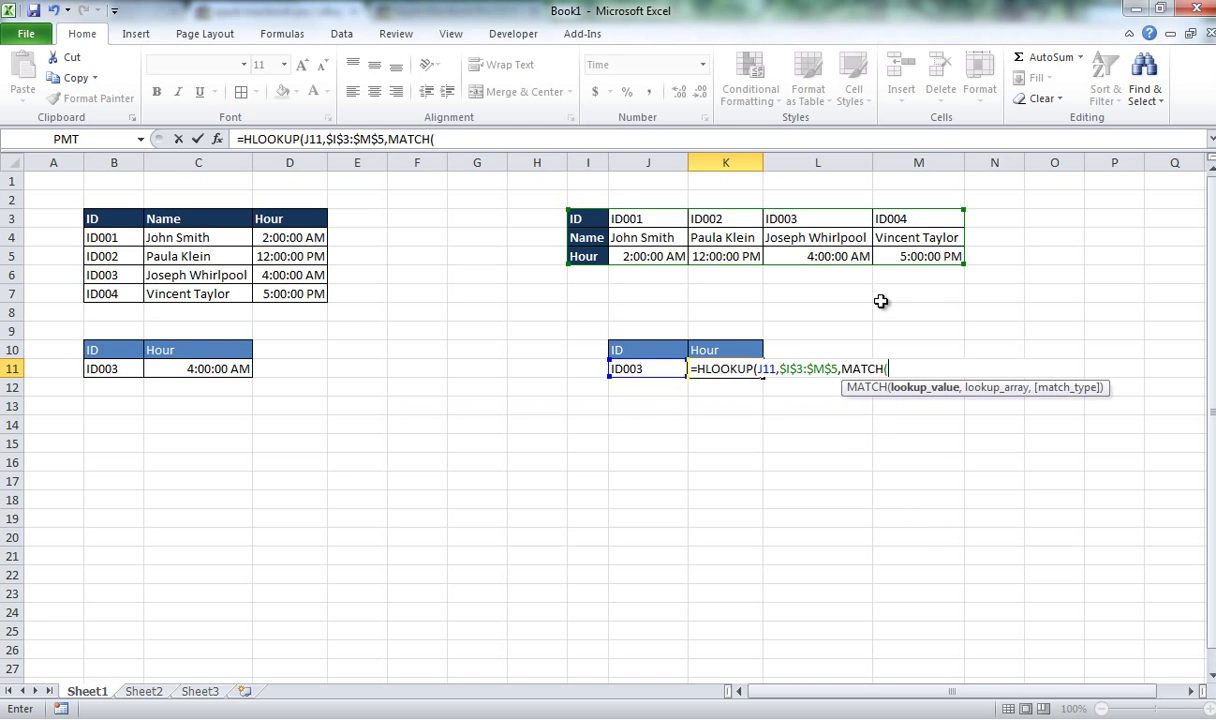
pyautogui.click(727, 349)
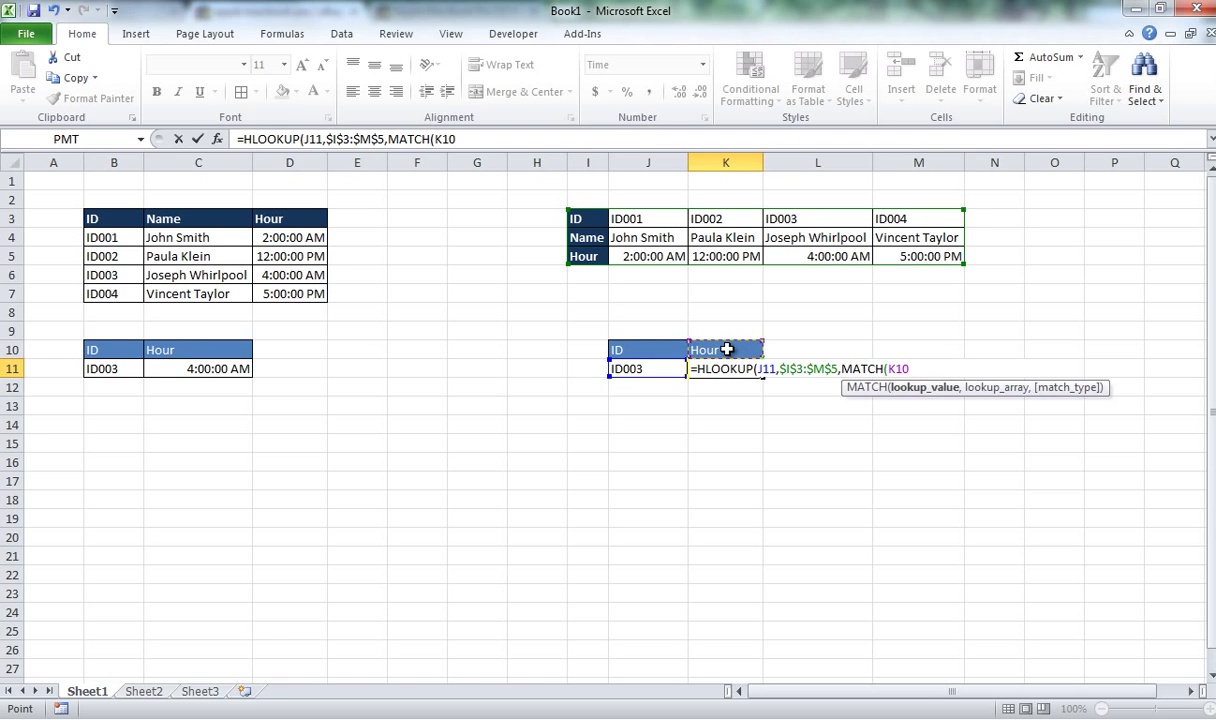
pyautogui.write(',')
pyautogui.moveTo(577, 218); pyautogui.dragTo(594, 254)
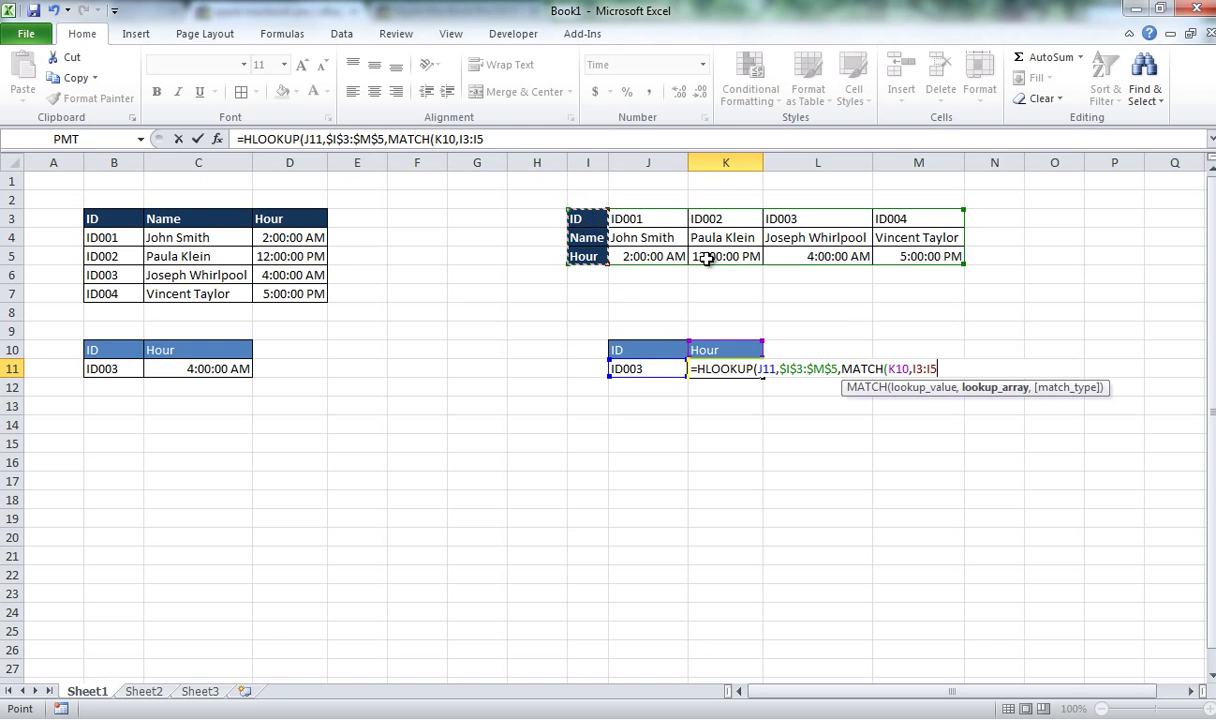
pyautogui.press('F4')
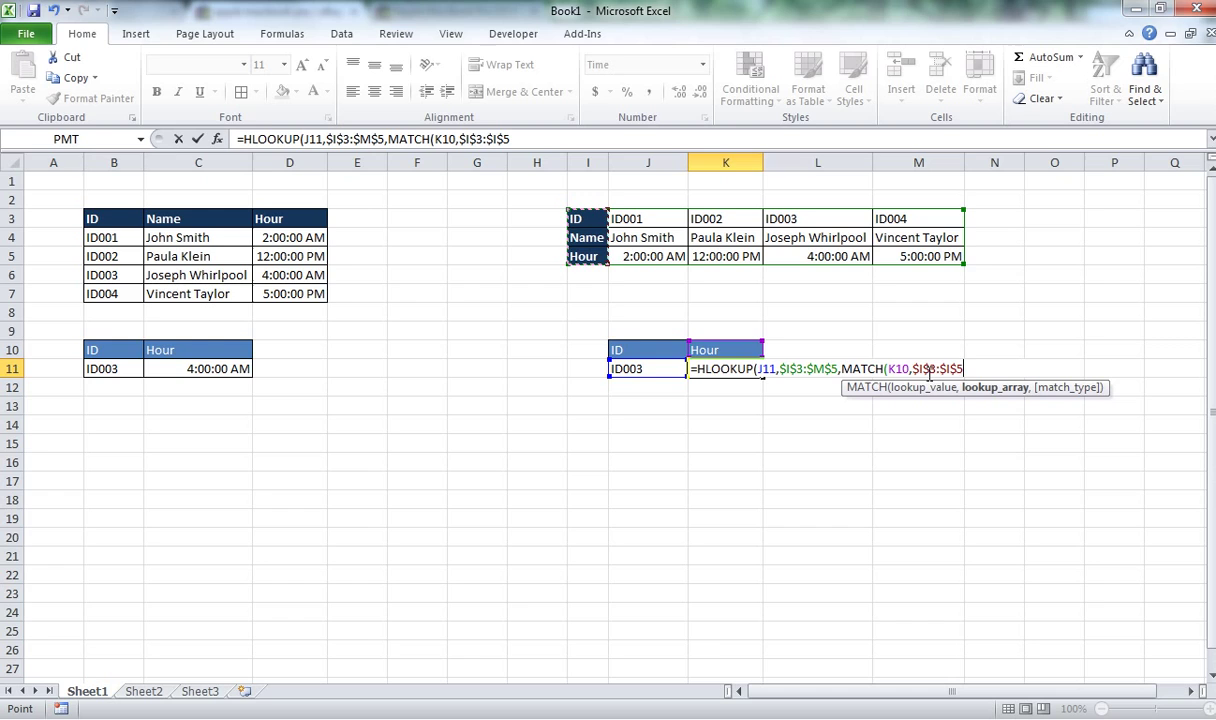
pyautogui.write(',')
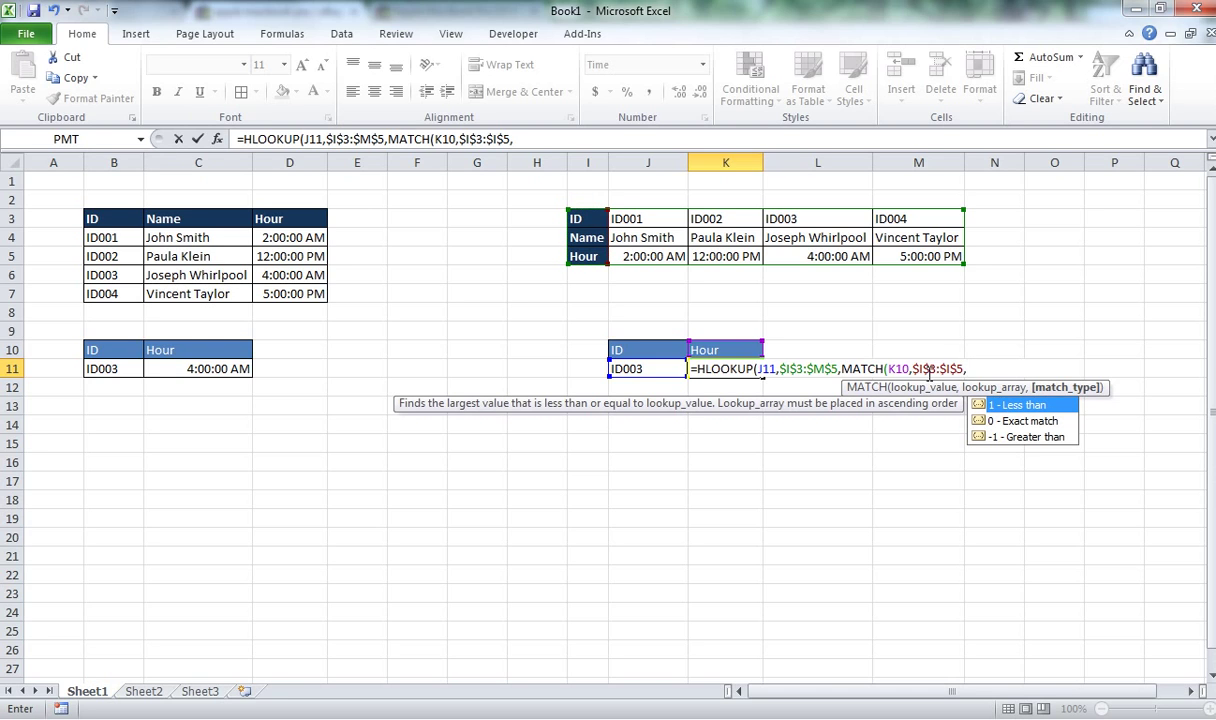
pyautogui.write('0),')
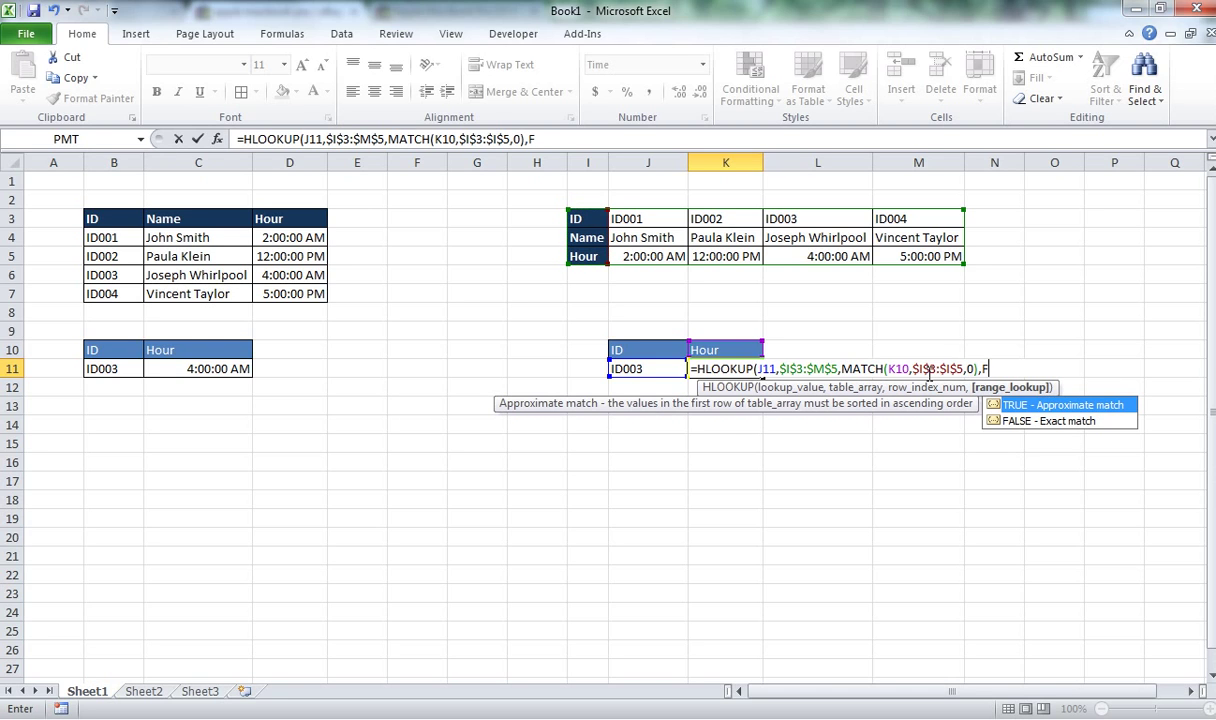
pyautogui.write('FA')
pyautogui.press('Down')
pyautogui.press('Tab')
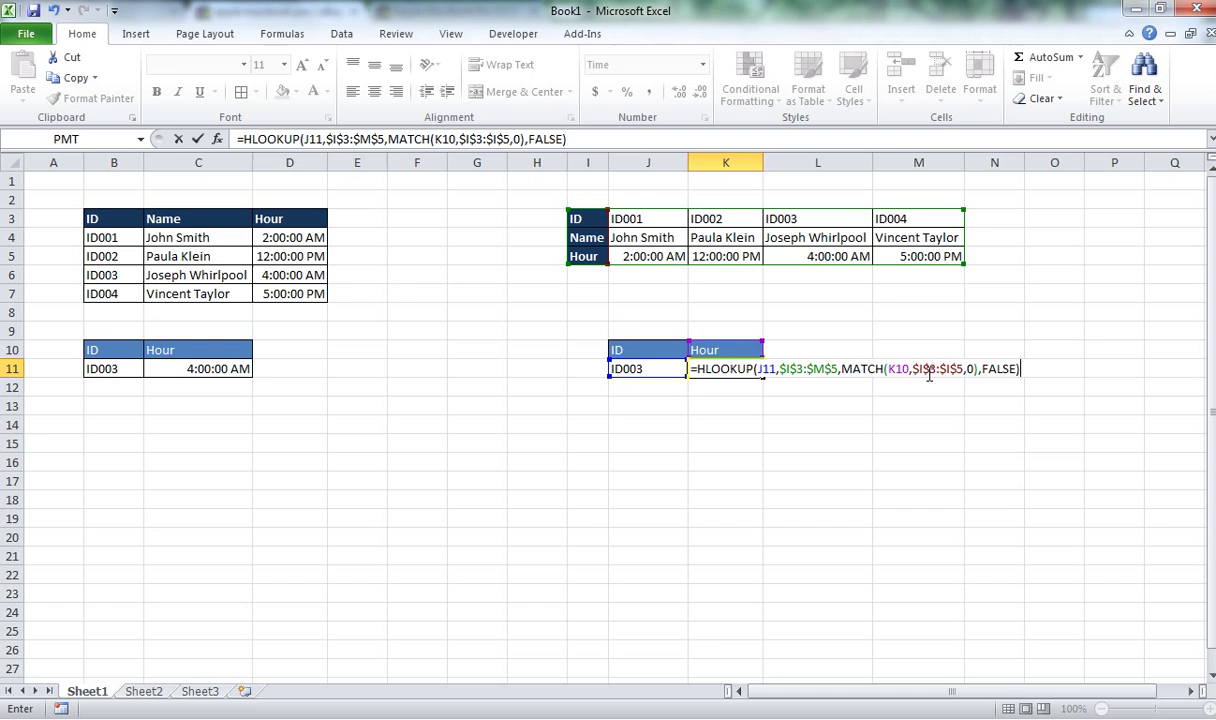
pyautogui.press('Return')
# Step: Switch K10's header dropdown to Name, then back to Hour
pyautogui.click(731, 367)
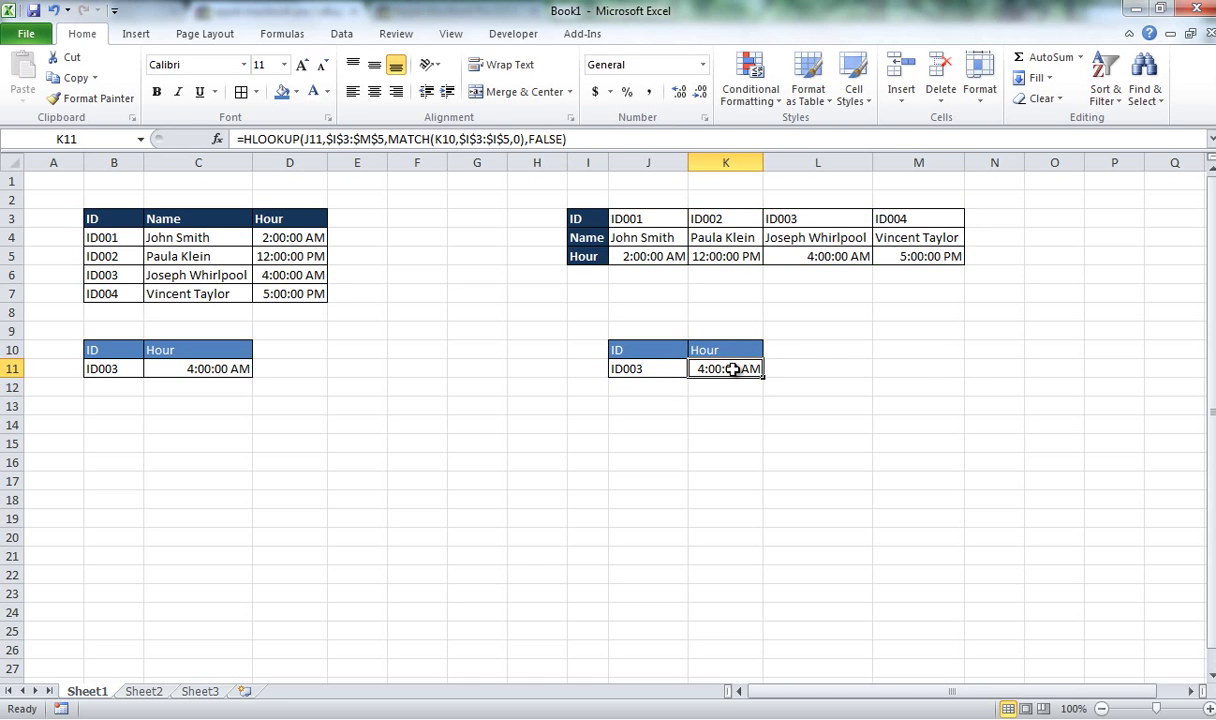
pyautogui.click(717, 348)
pyautogui.click(772, 349)
pyautogui.click(725, 367)
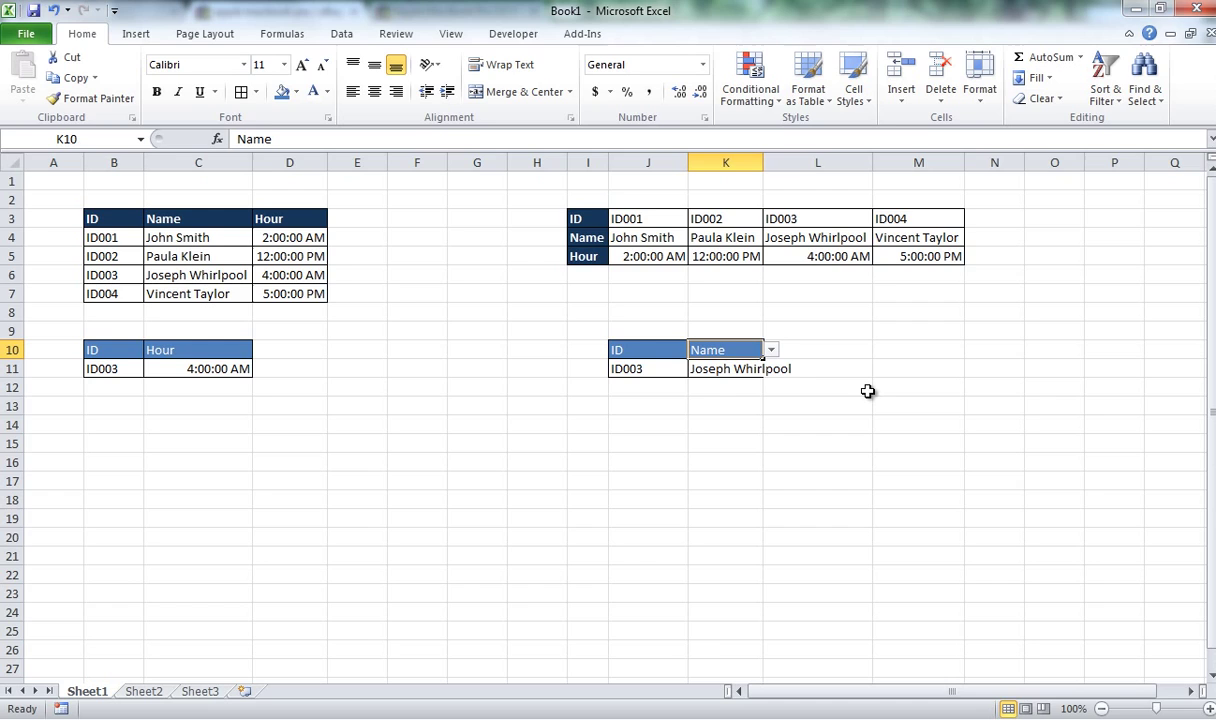
pyautogui.click(777, 350)
pyautogui.click(731, 378)
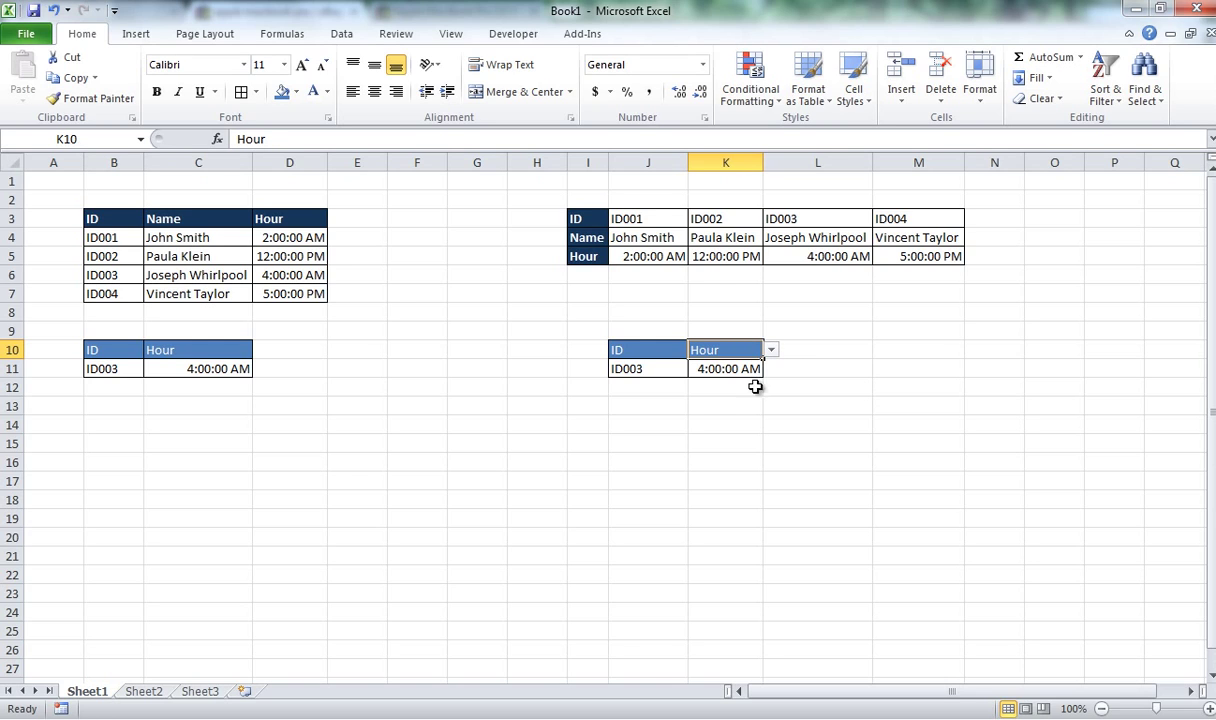
# Step: Enter ID001 as the lookup ID in J11 and check K11's result
pyautogui.click(665, 369)
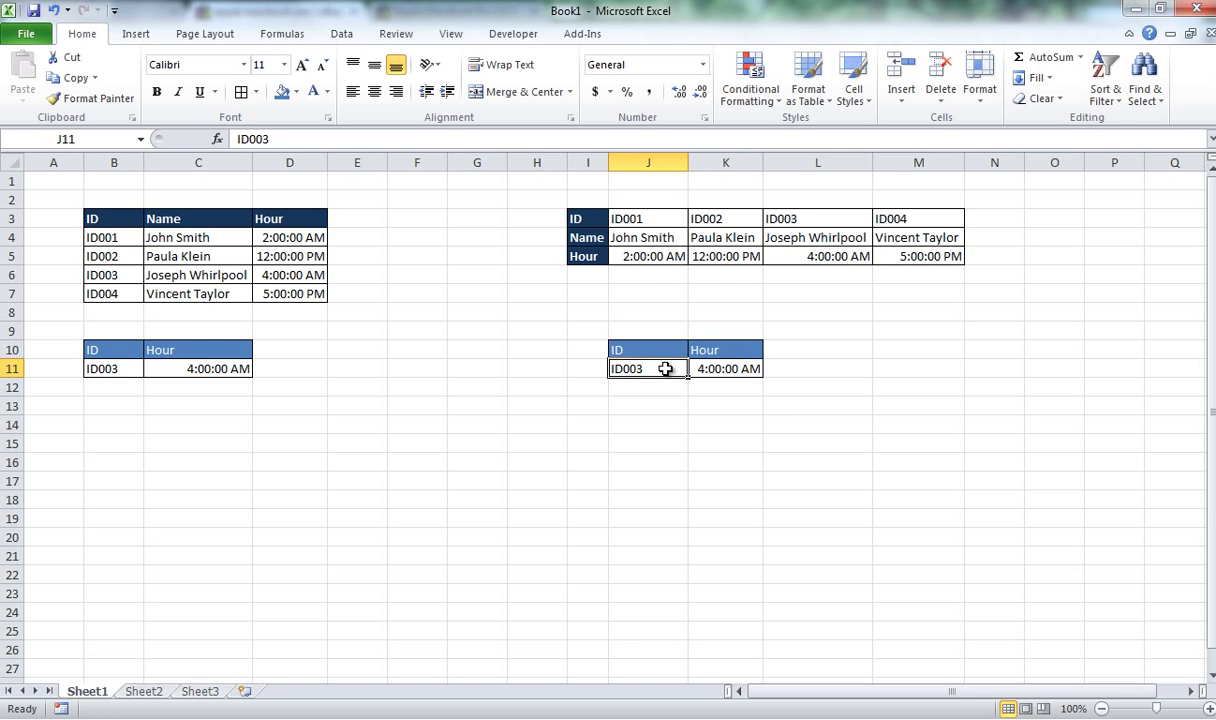
pyautogui.write('ID')
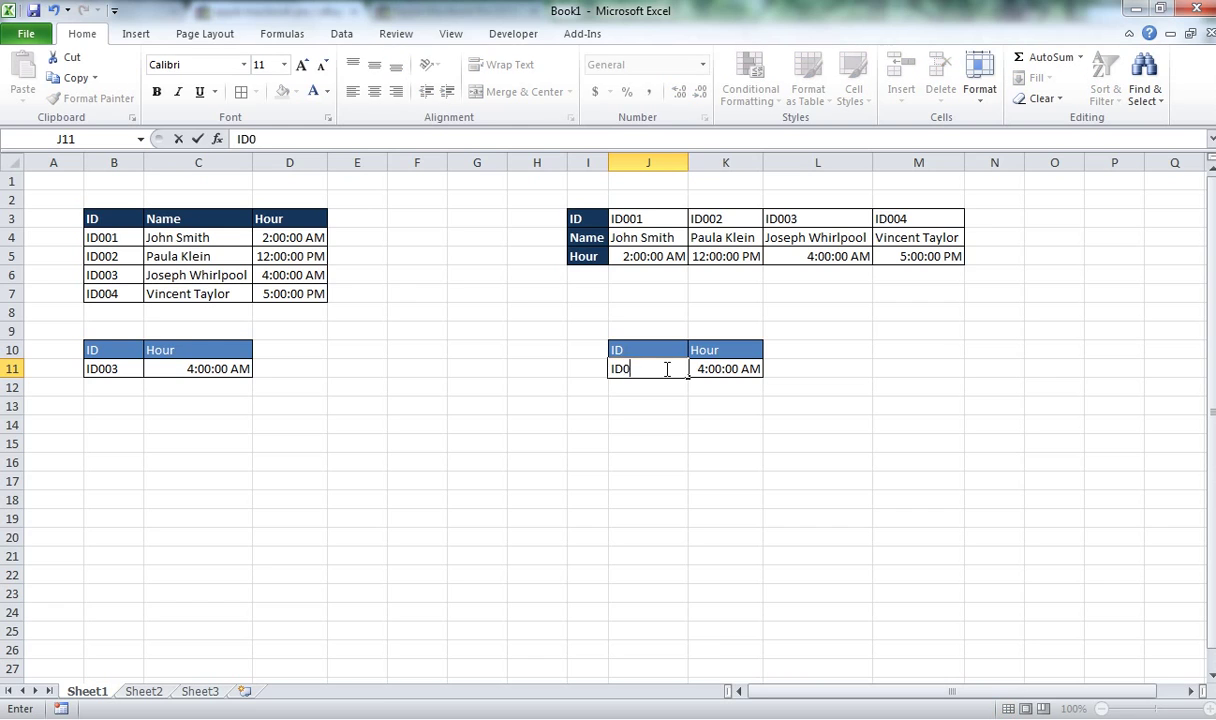
pyautogui.press('Return')
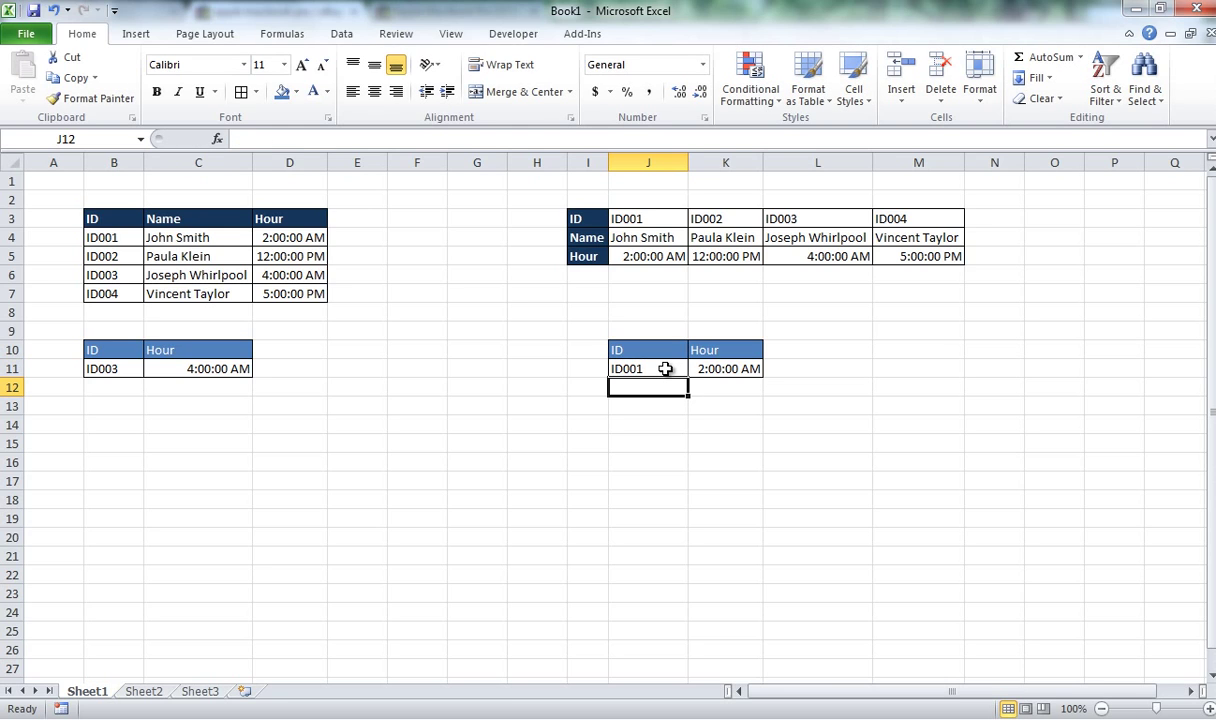
pyautogui.click(706, 369)
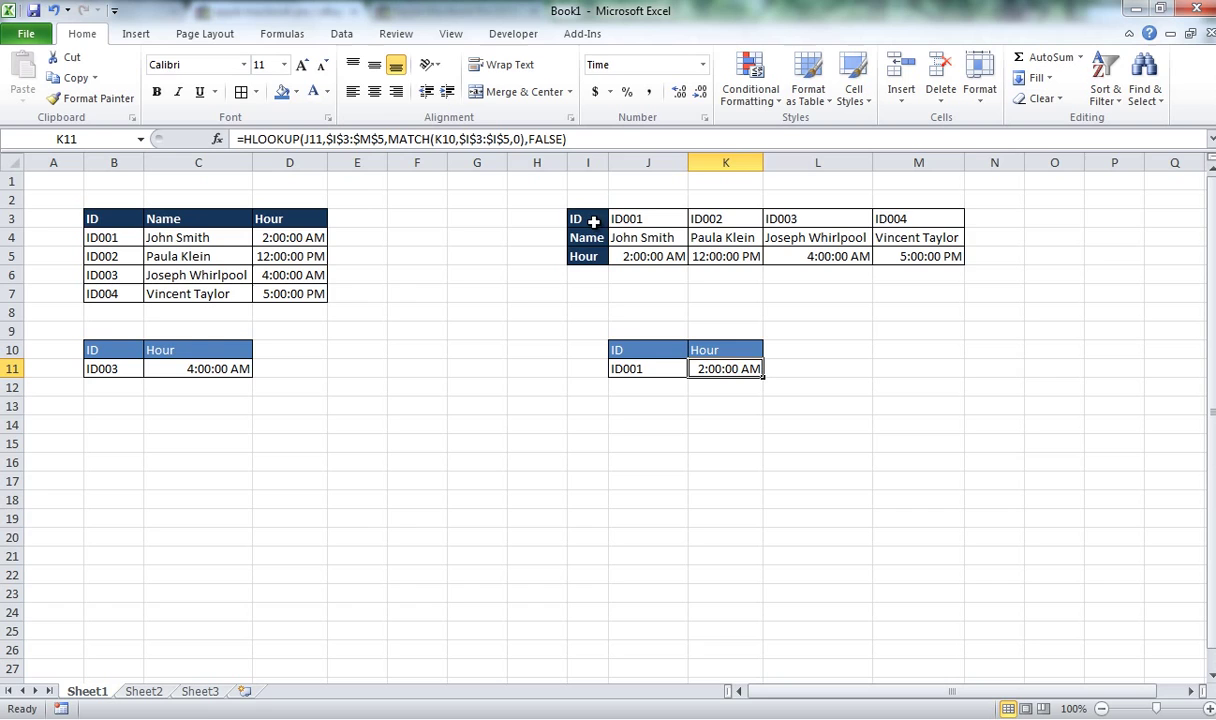
# Step: Replace K11's HLOOKUP table range $I$3:$M$5 with I3:XFD5
pyautogui.doubleClick(739, 369)
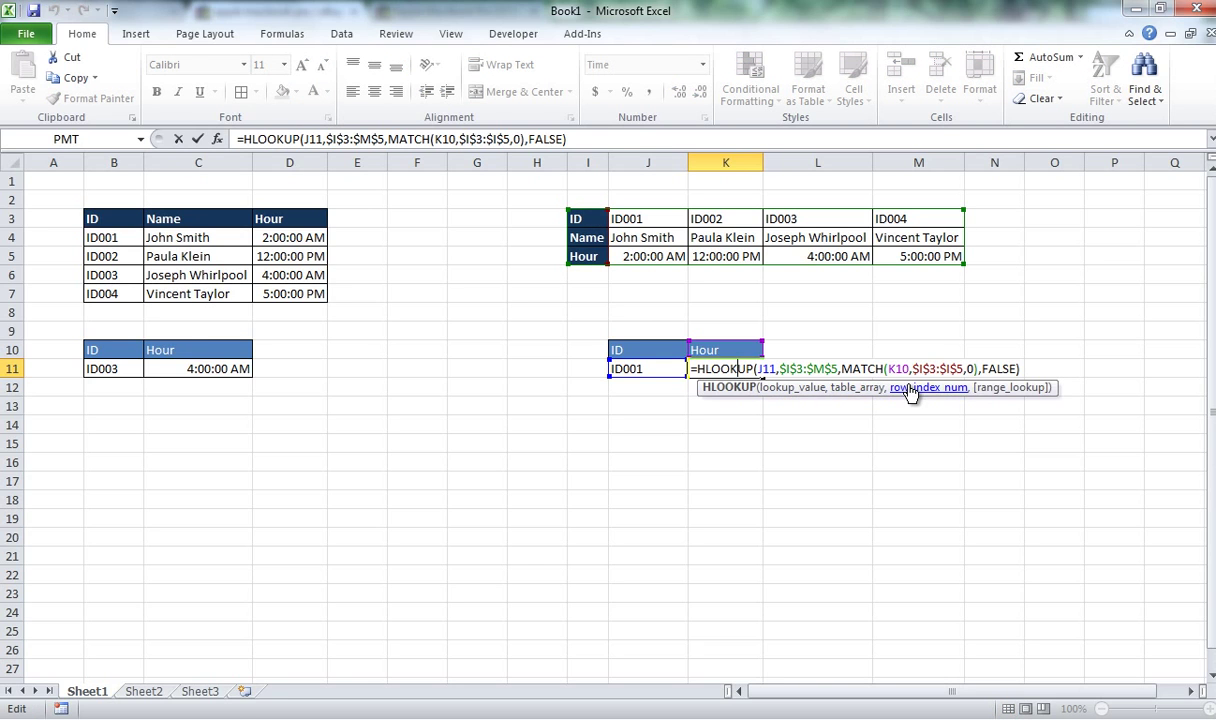
pyautogui.click(850, 391)
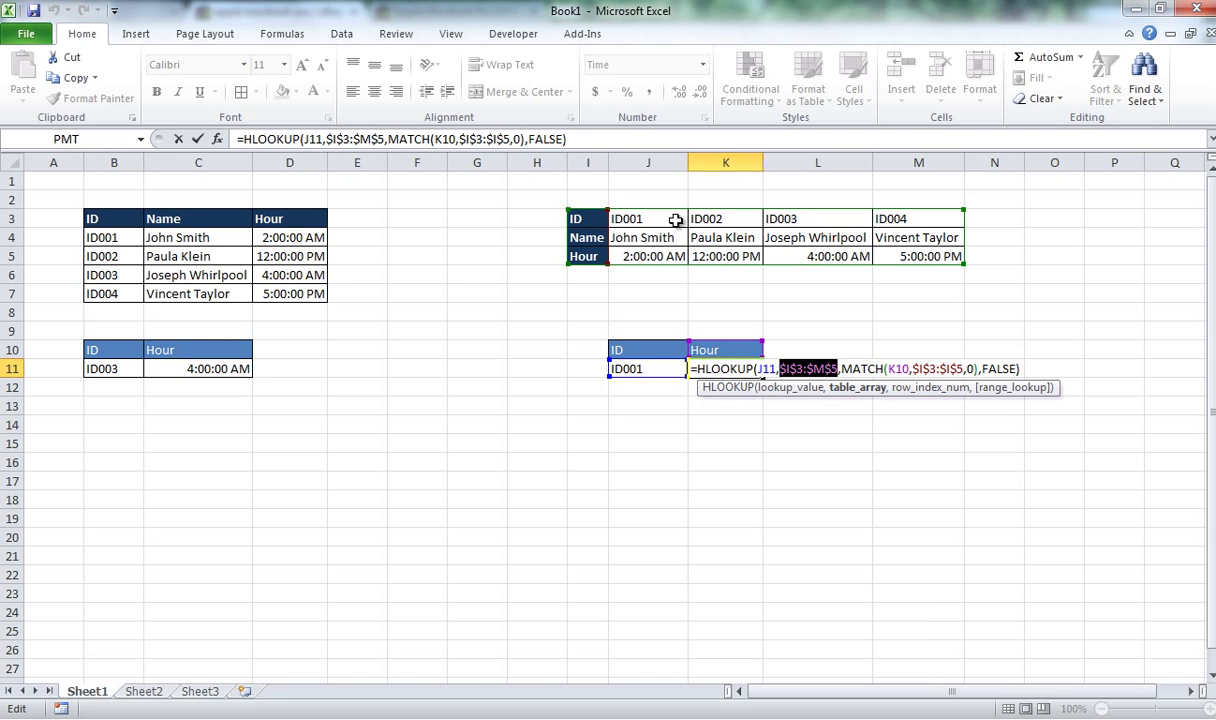
pyautogui.press('Escape')
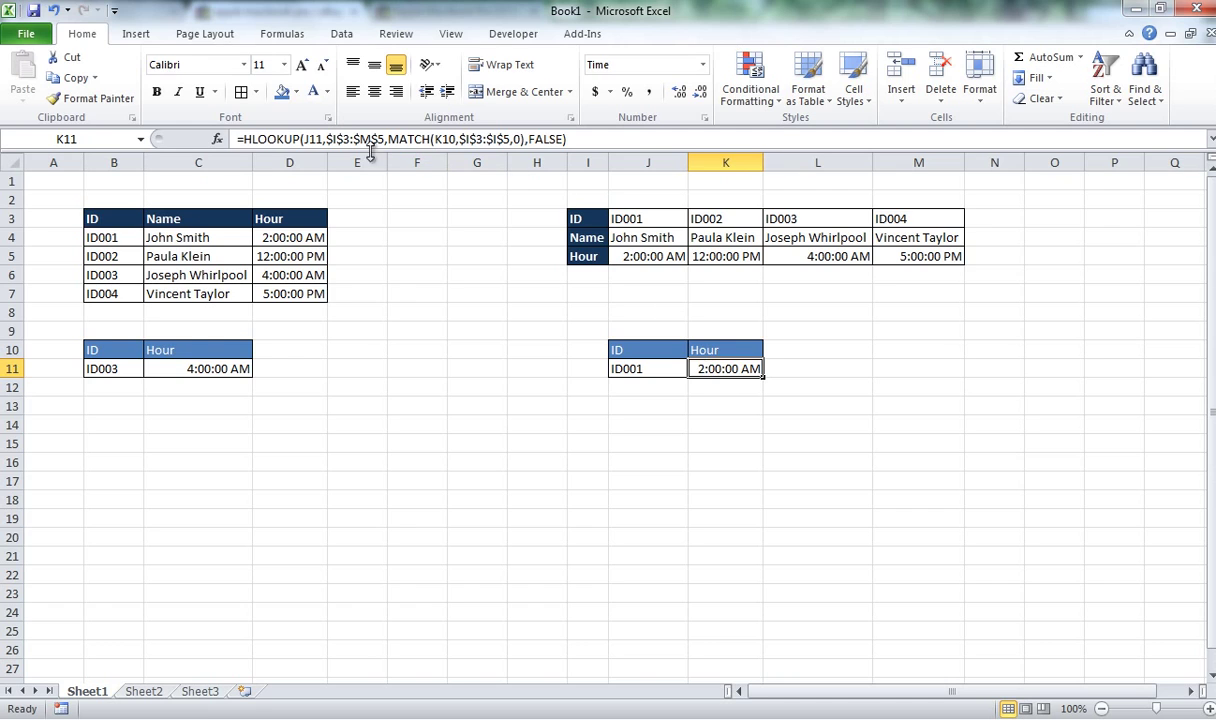
pyautogui.click(341, 139)
pyautogui.click(367, 161)
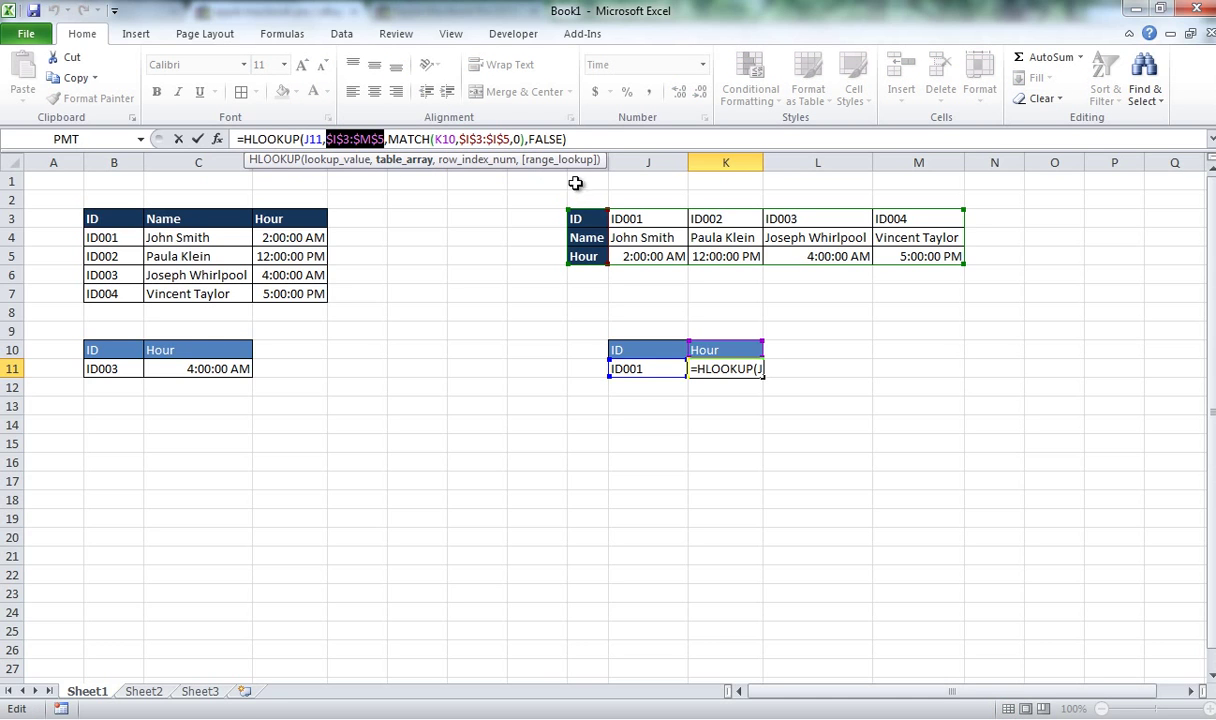
pyautogui.moveTo(632, 160); pyautogui.dragTo(1051, 175)
pyautogui.moveTo(587, 218); pyautogui.dragTo(587, 256)
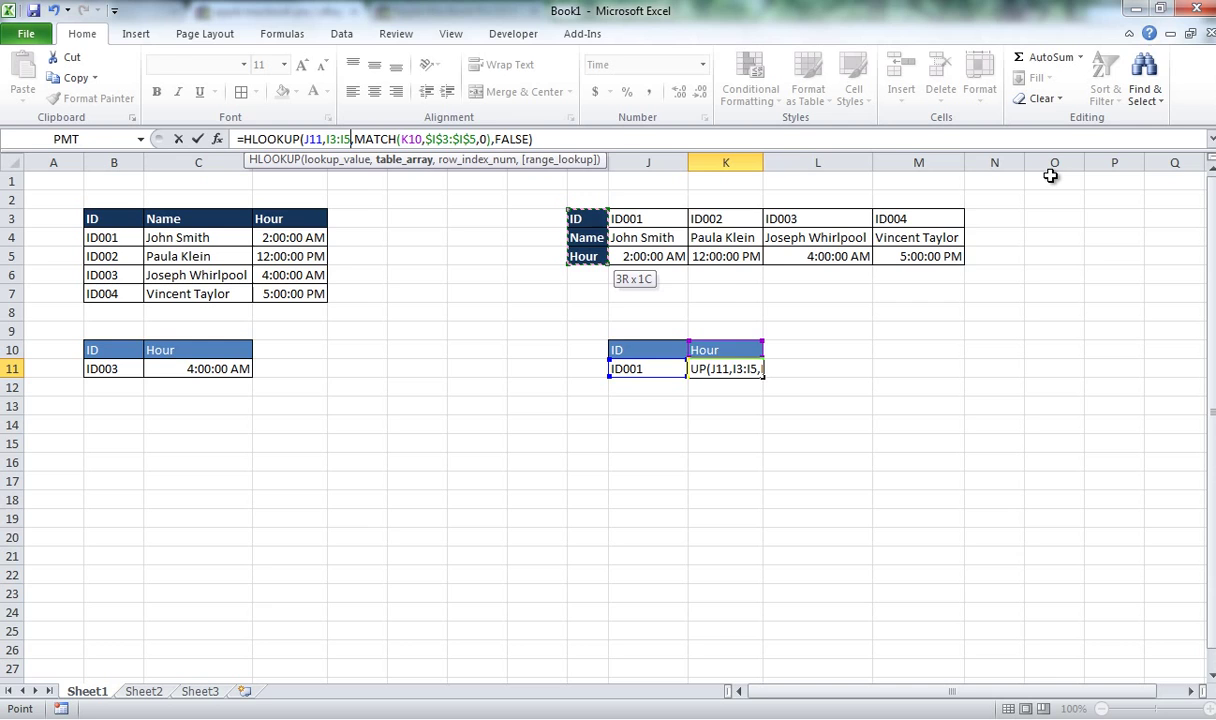
pyautogui.moveTo(587, 256); pyautogui.dragTo(994, 256)
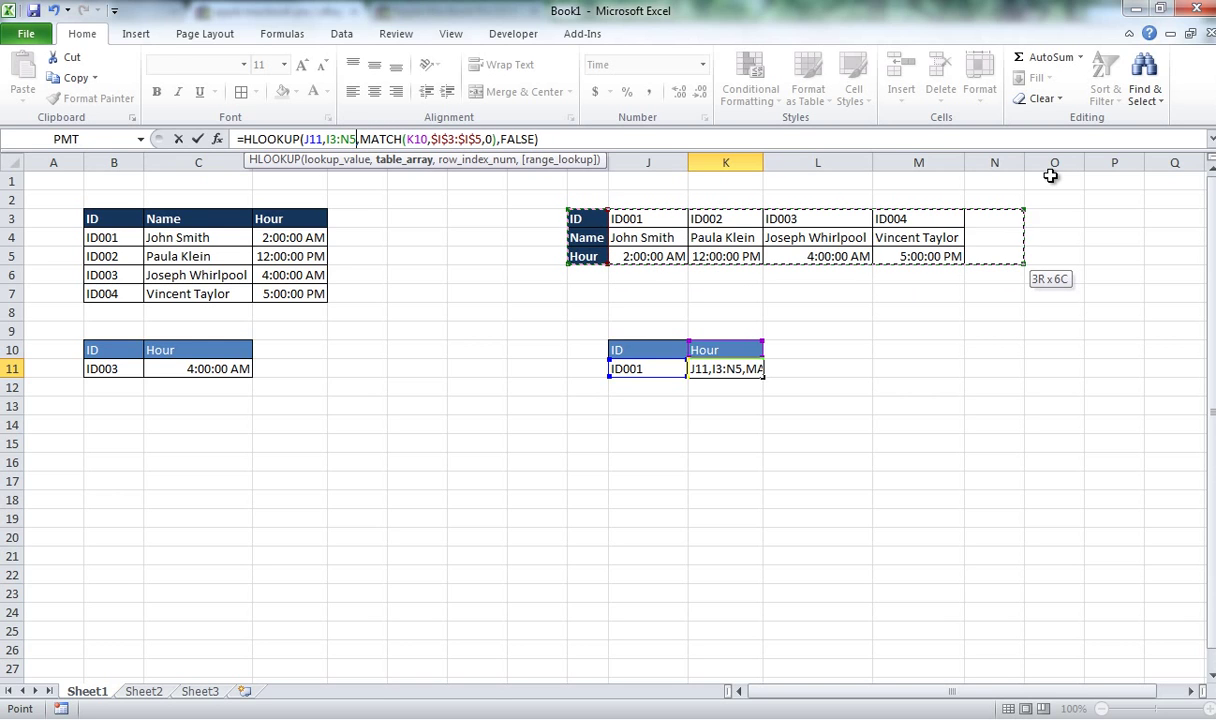
pyautogui.hotkey('ctrl', 'shift', 'Right')
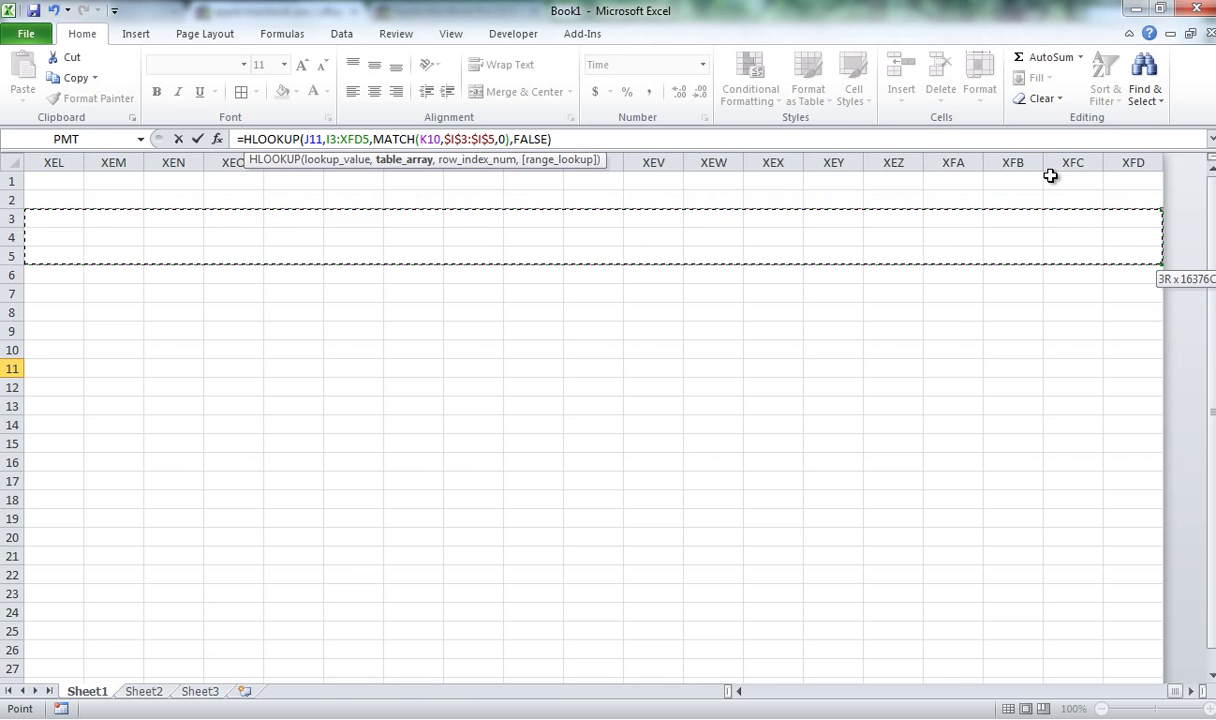
# Step: Commit the formula and copy the ID004 column into N3:N5
pyautogui.press('Return')
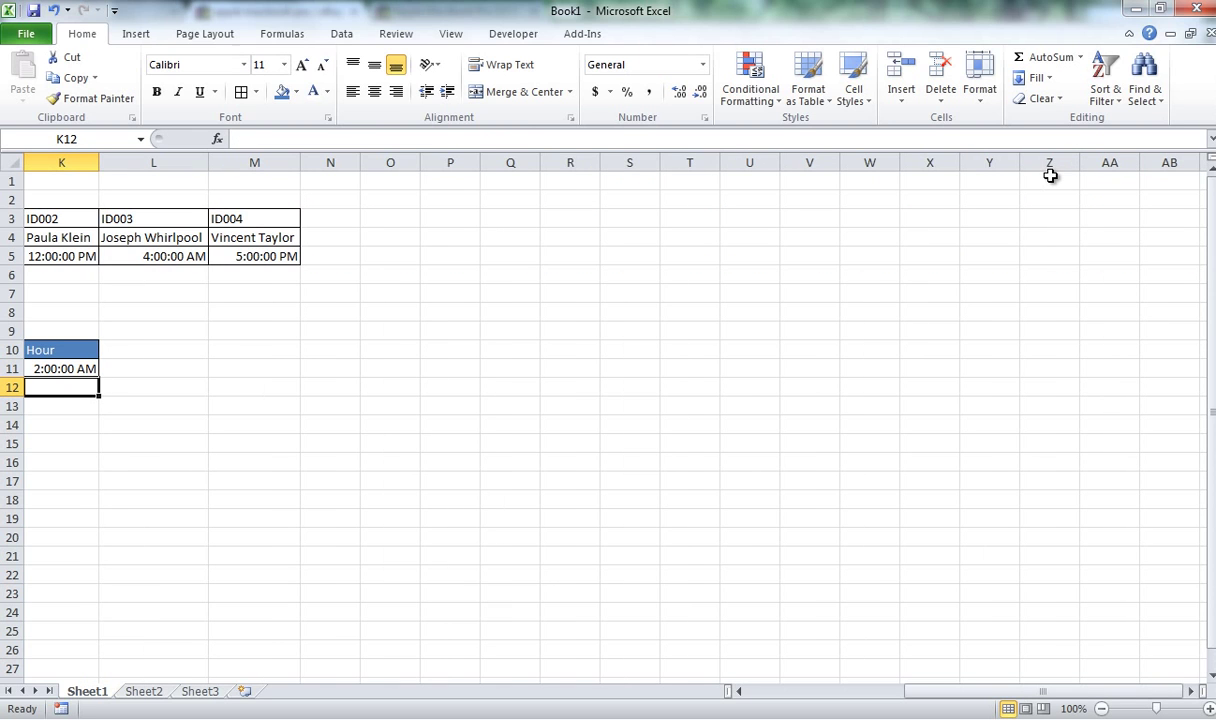
pyautogui.moveTo(947, 695); pyautogui.dragTo(885, 703)
pyautogui.moveTo(496, 216); pyautogui.dragTo(521, 252)
pyautogui.hotkey('ctrl', 'c')
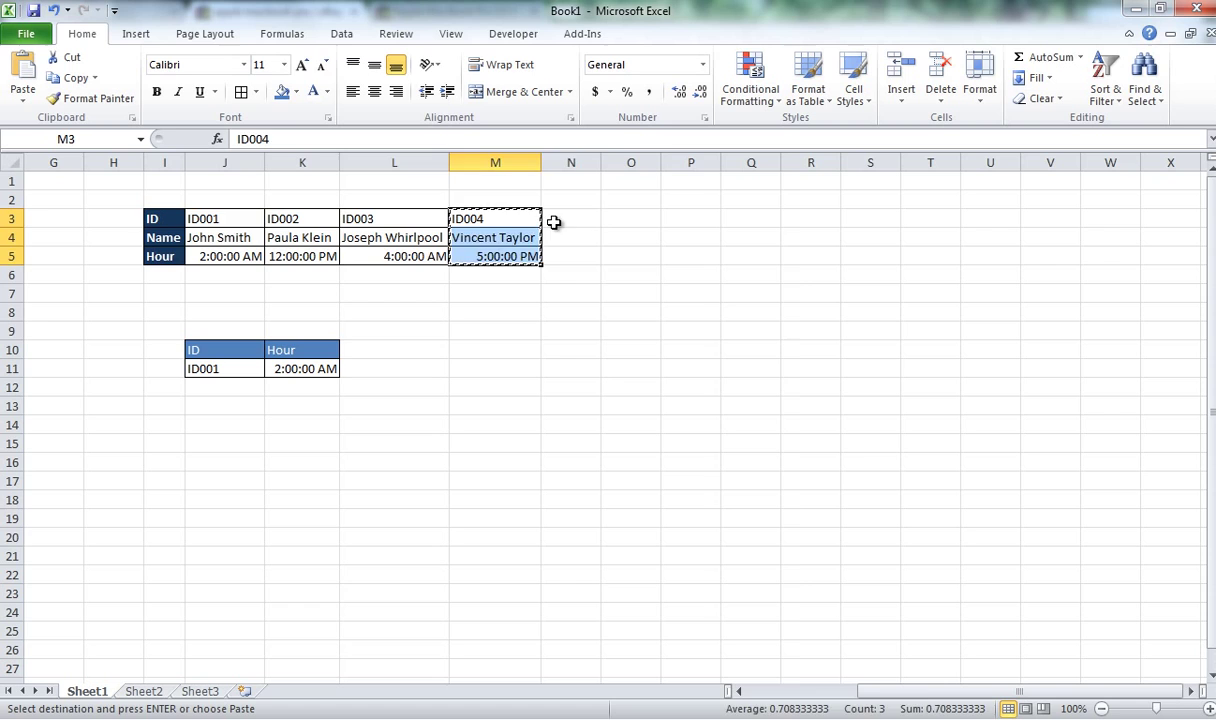
pyautogui.click(554, 222)
pyautogui.hotkey('ctrl', 'v')
# Step: Fill column N with ID005, a new name, and hour 5:30:00 AM
pyautogui.doubleClick(589, 216)
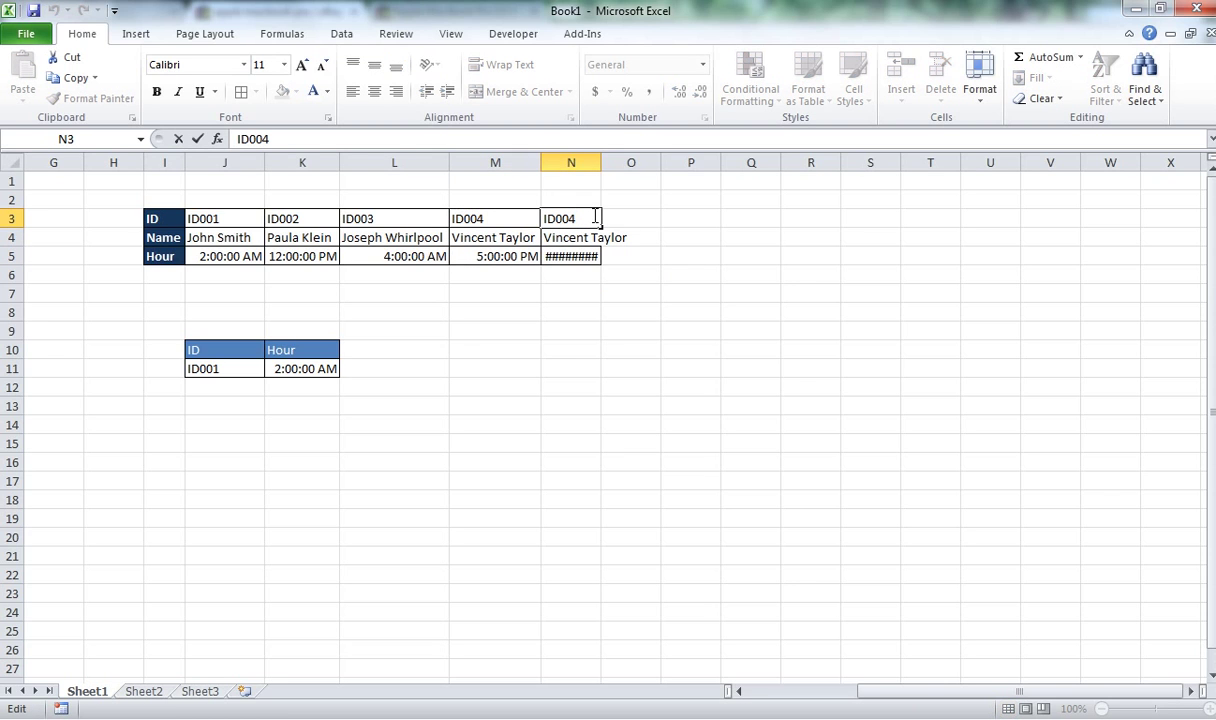
pyautogui.write('5')
pyautogui.press('Return')
pyautogui.write('Dan')
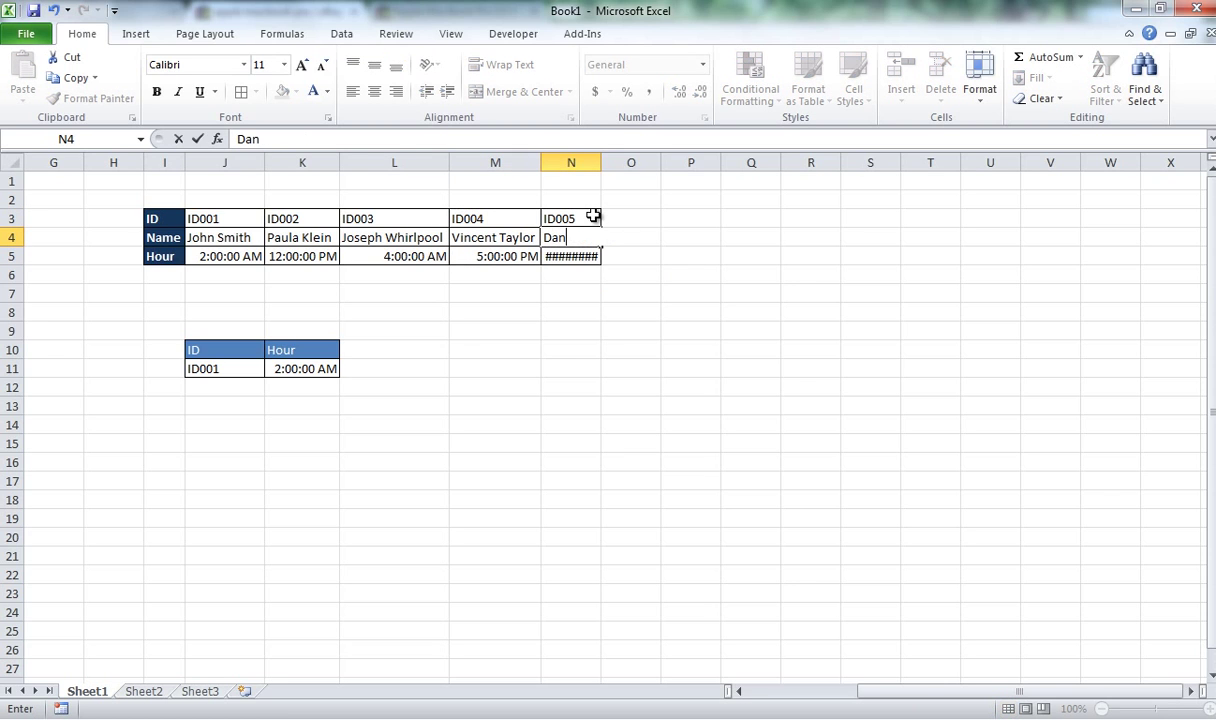
pyautogui.write('iel')
pyautogui.press('Return')
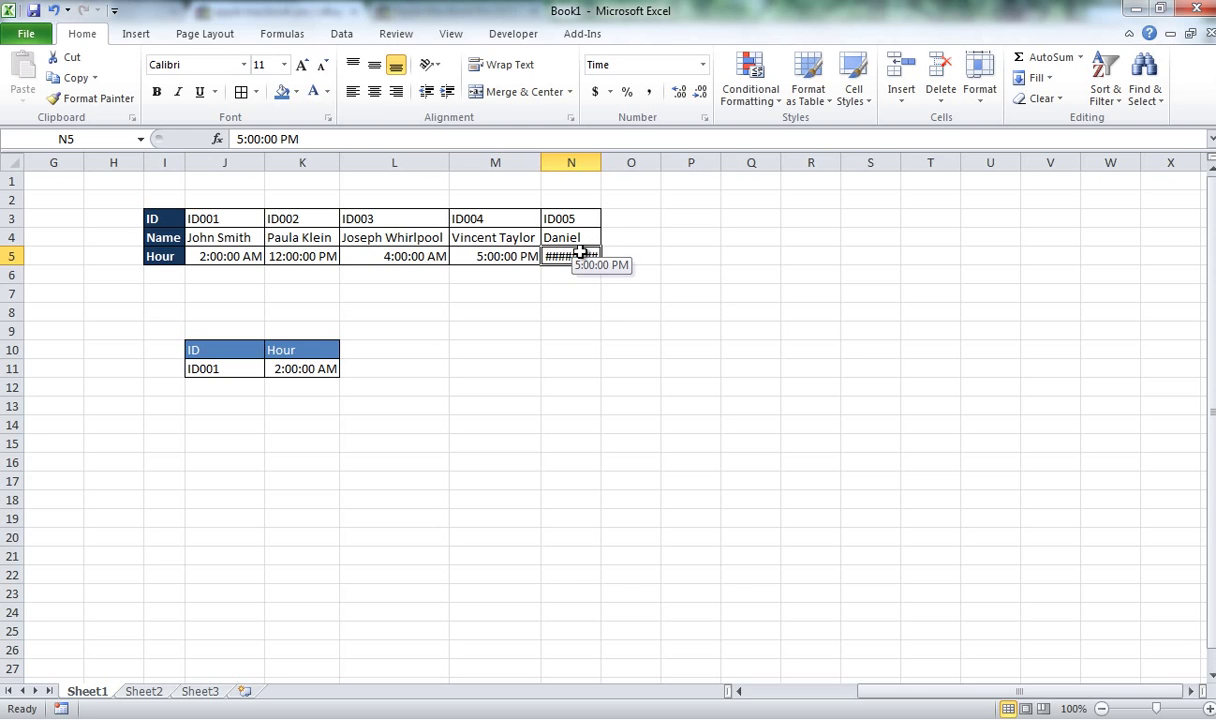
pyautogui.write('5:30')
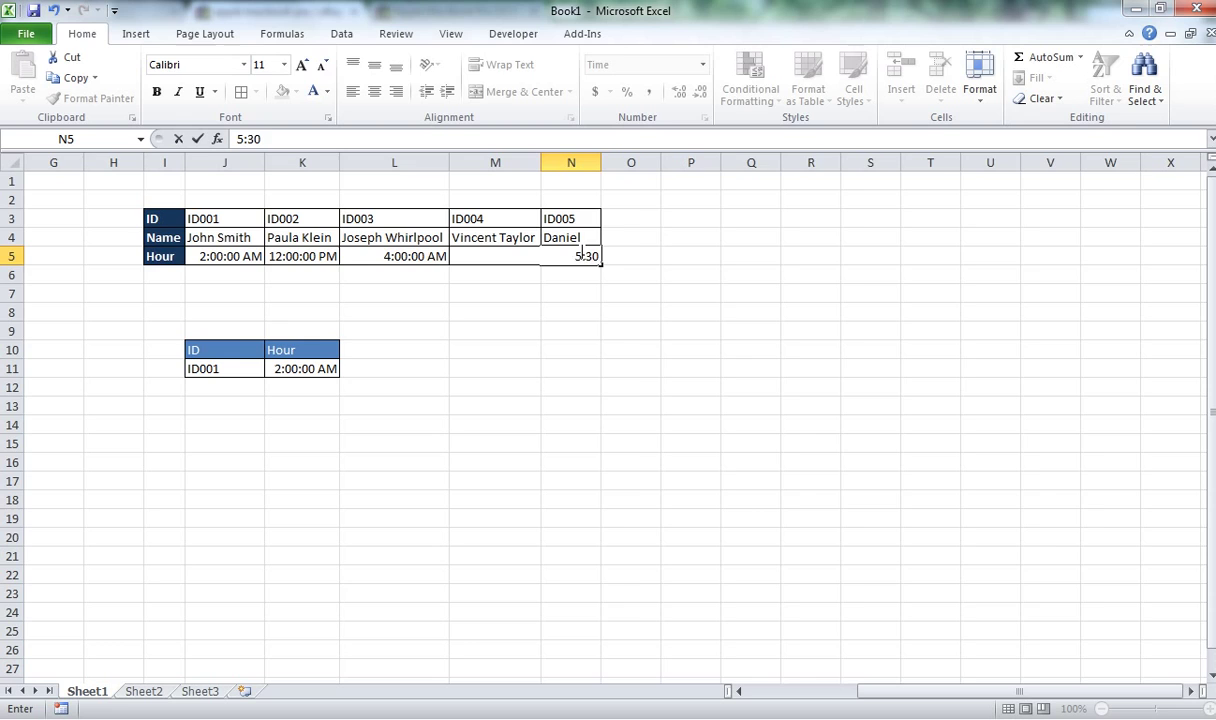
pyautogui.press('Return')
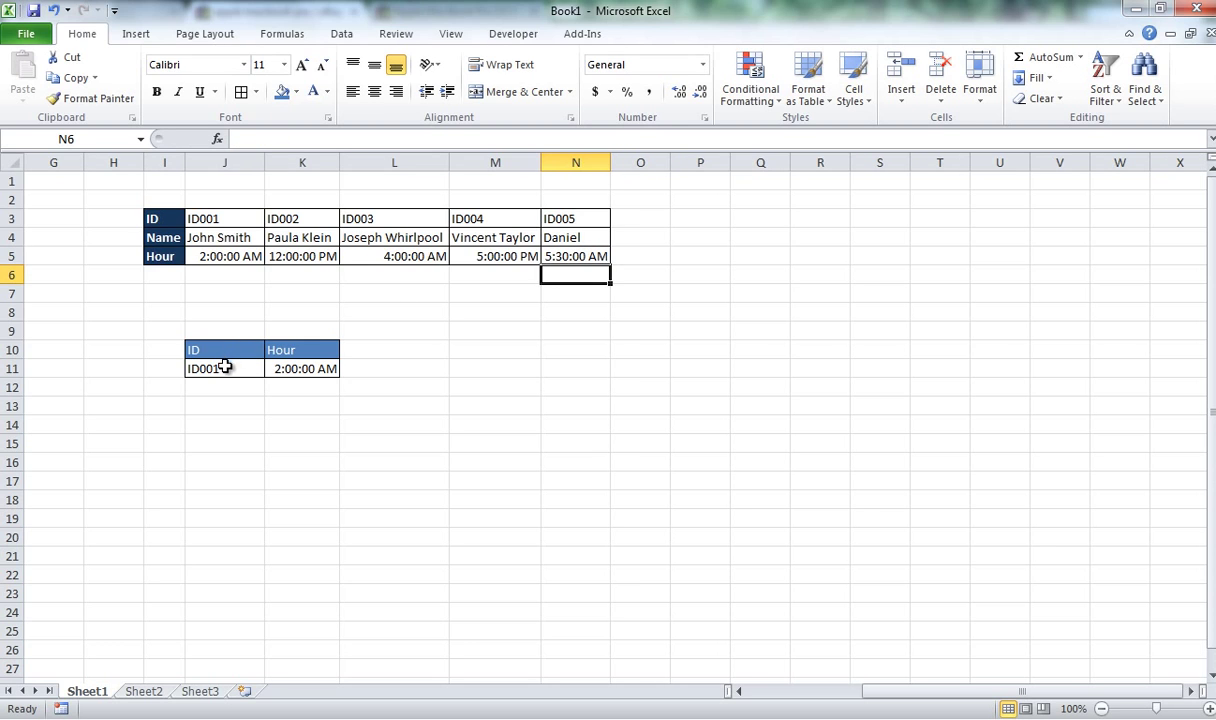
# Step: Set J11's lookup ID to ID005 so K11 returns 5:30:00 AM
pyautogui.click(224, 368)
pyautogui.click(280, 139)
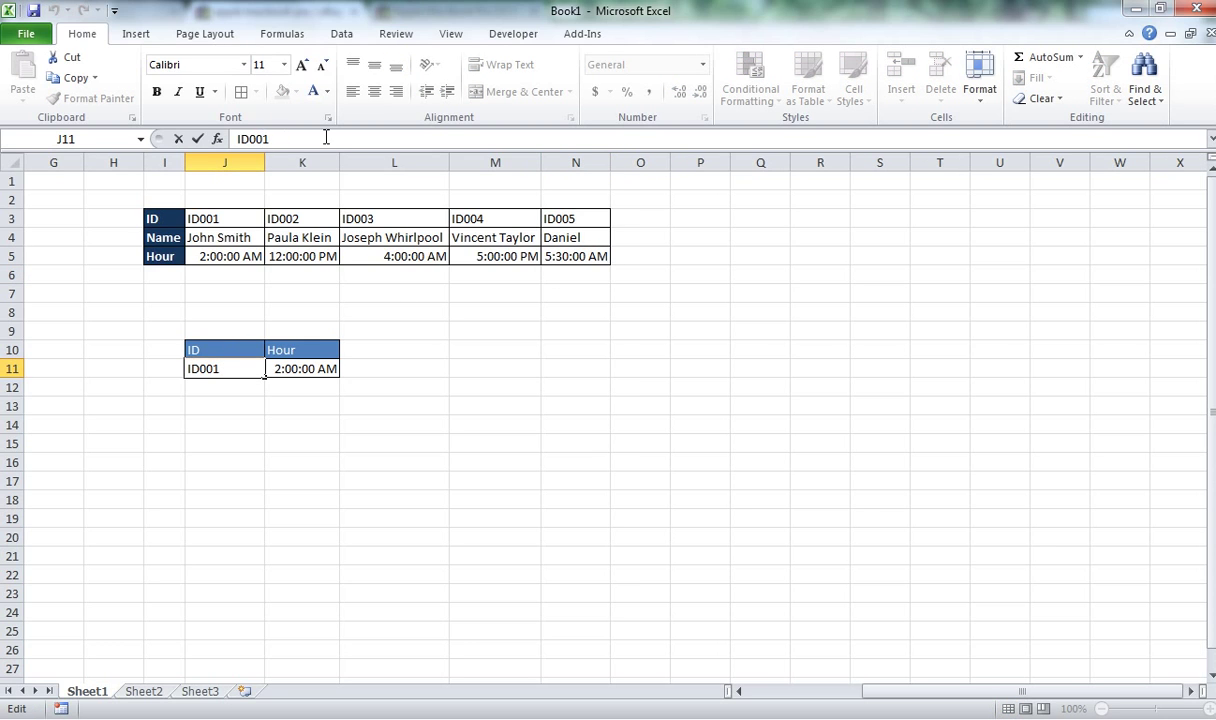
pyautogui.press('Return')
pyautogui.press('Up')
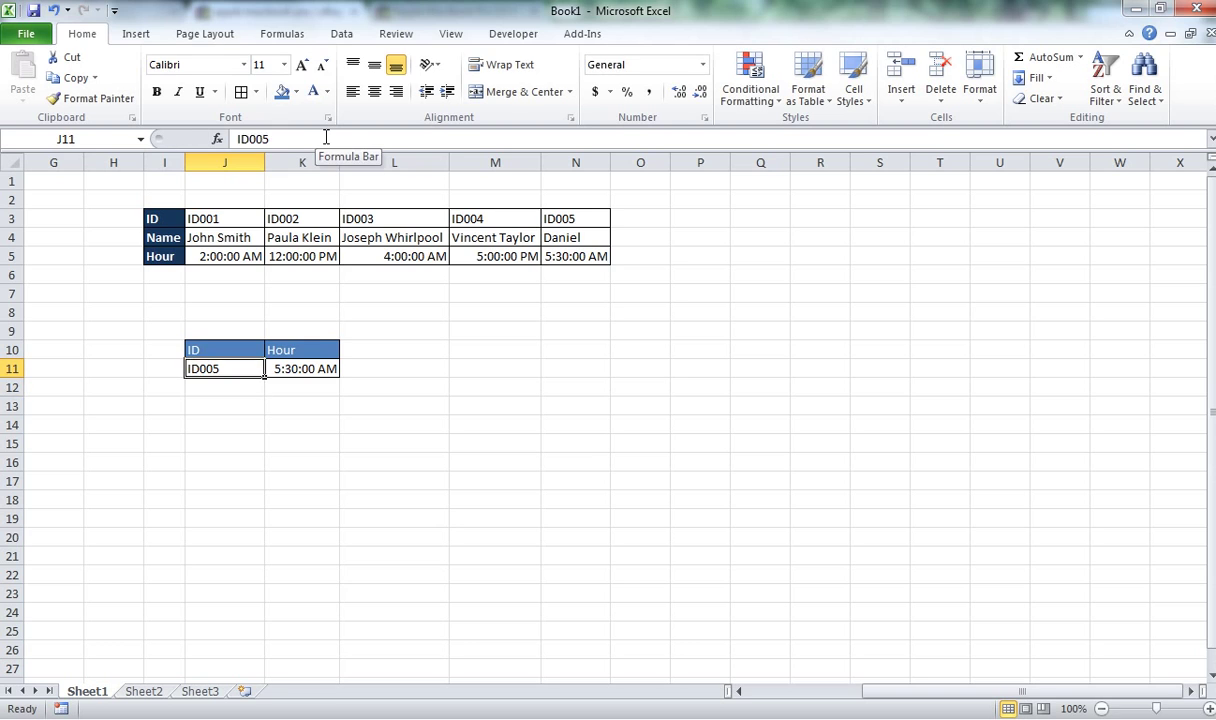
pyautogui.press('Right')
pyautogui.press('Left')
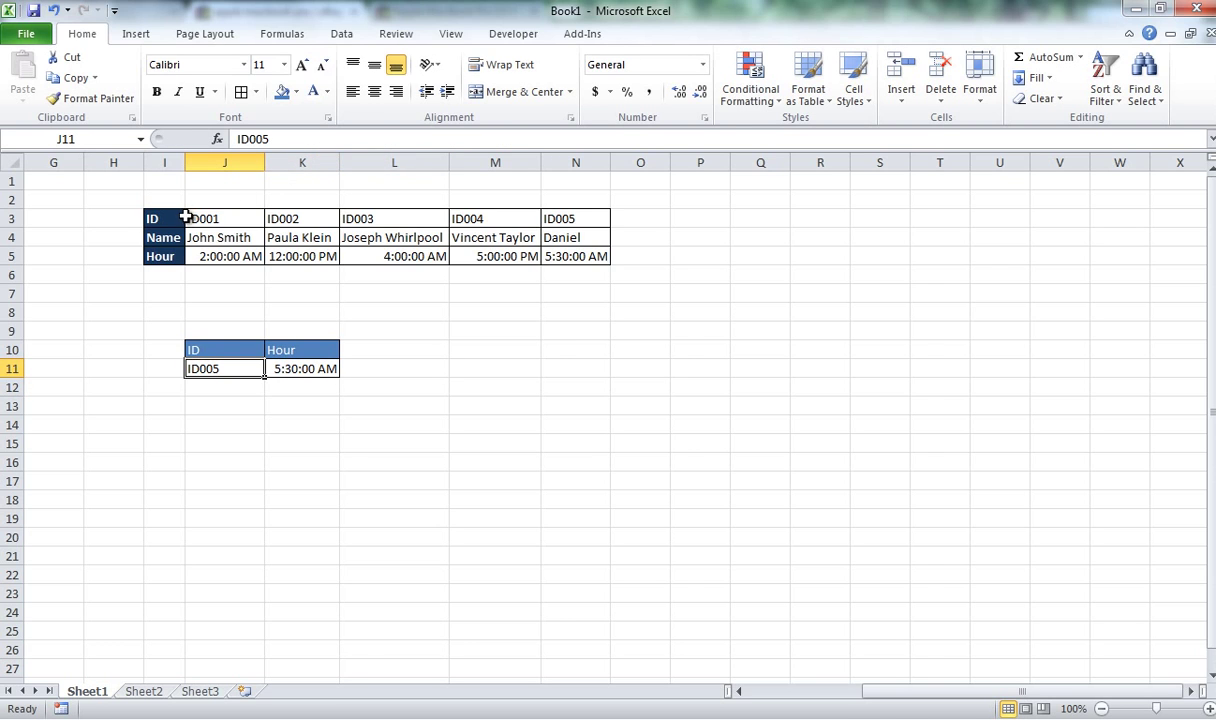
# Step: Copy the ID005 column into O3:O5 and change O3 to ID006
pyautogui.moveTo(178, 216); pyautogui.dragTo(1101, 260)
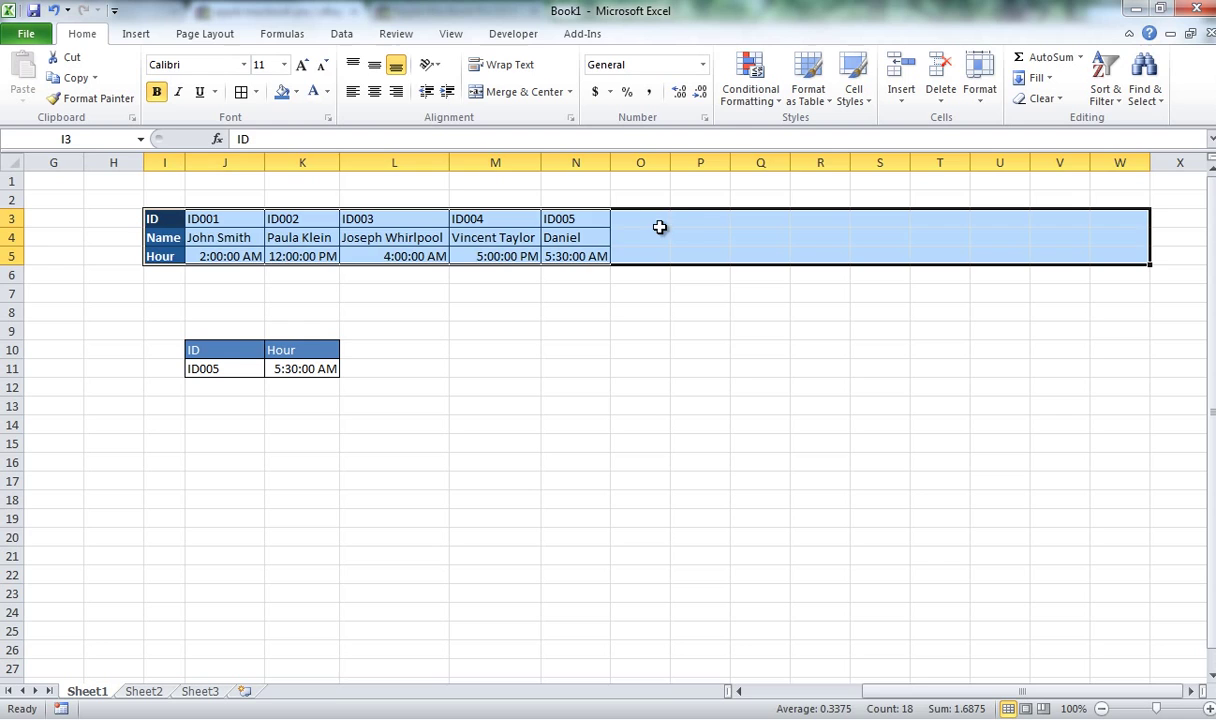
pyautogui.moveTo(697, 222); pyautogui.dragTo(656, 262)
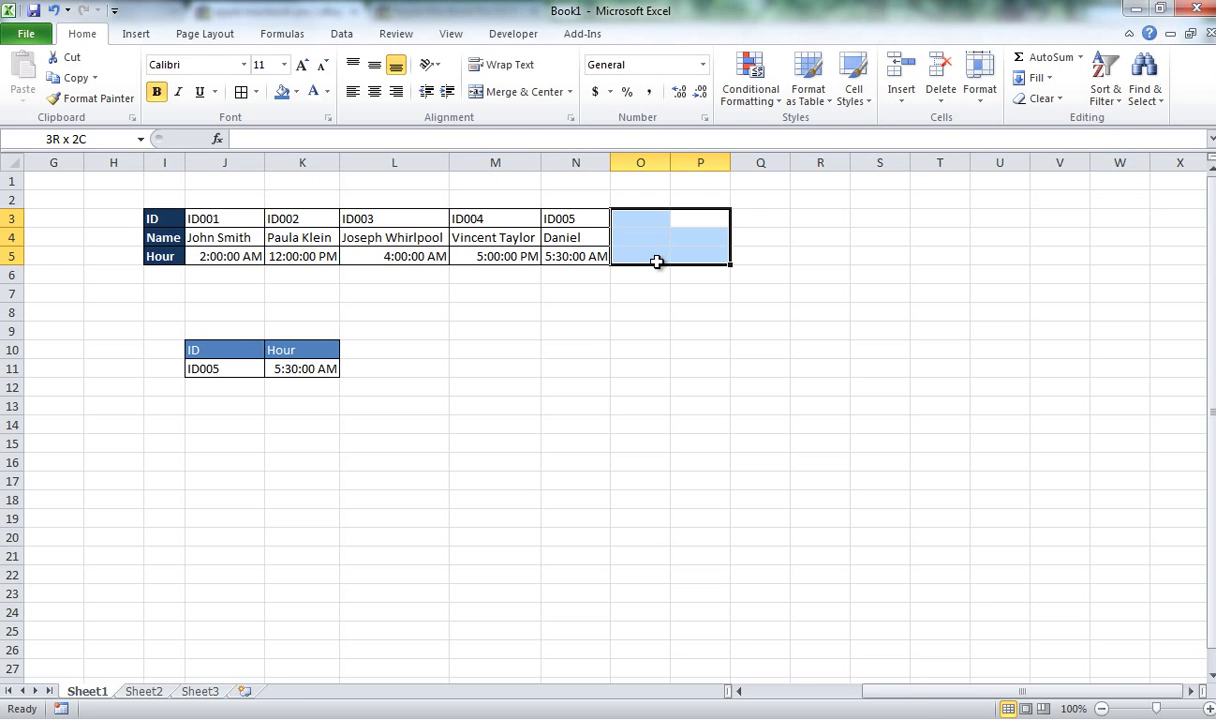
pyautogui.moveTo(603, 220); pyautogui.dragTo(605, 252)
pyautogui.hotkey('ctrl', 'c')
pyautogui.click(624, 223)
pyautogui.hotkey('ctrl', 'v')
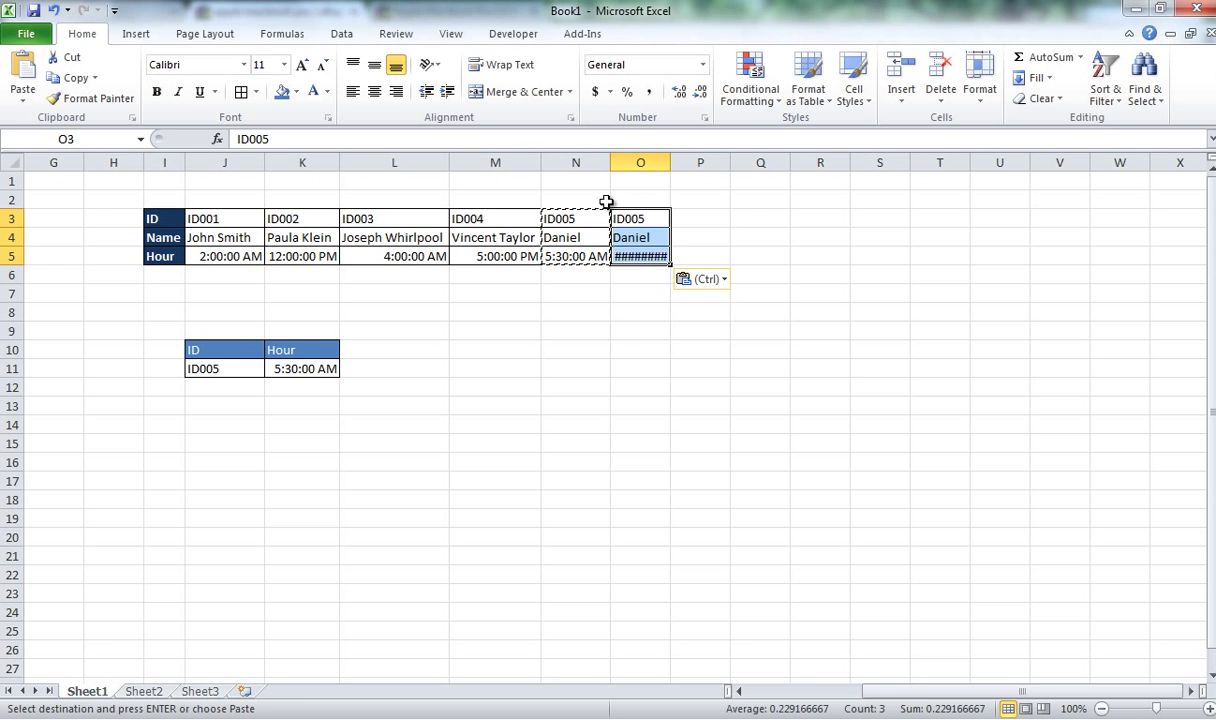
pyautogui.press('BackSpace')
pyautogui.write('6')
pyautogui.press('Return')
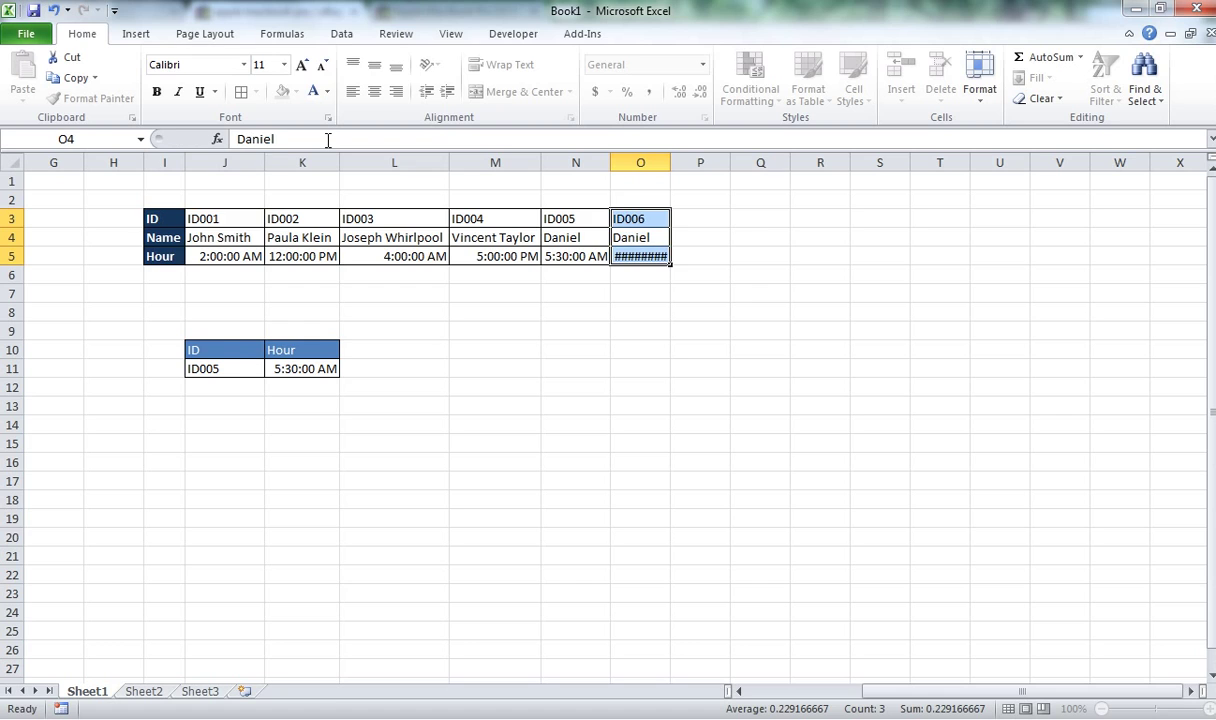
# Step: Change the lookup ID in J11 to ID006
pyautogui.click(238, 369)
pyautogui.press('BackSpace')
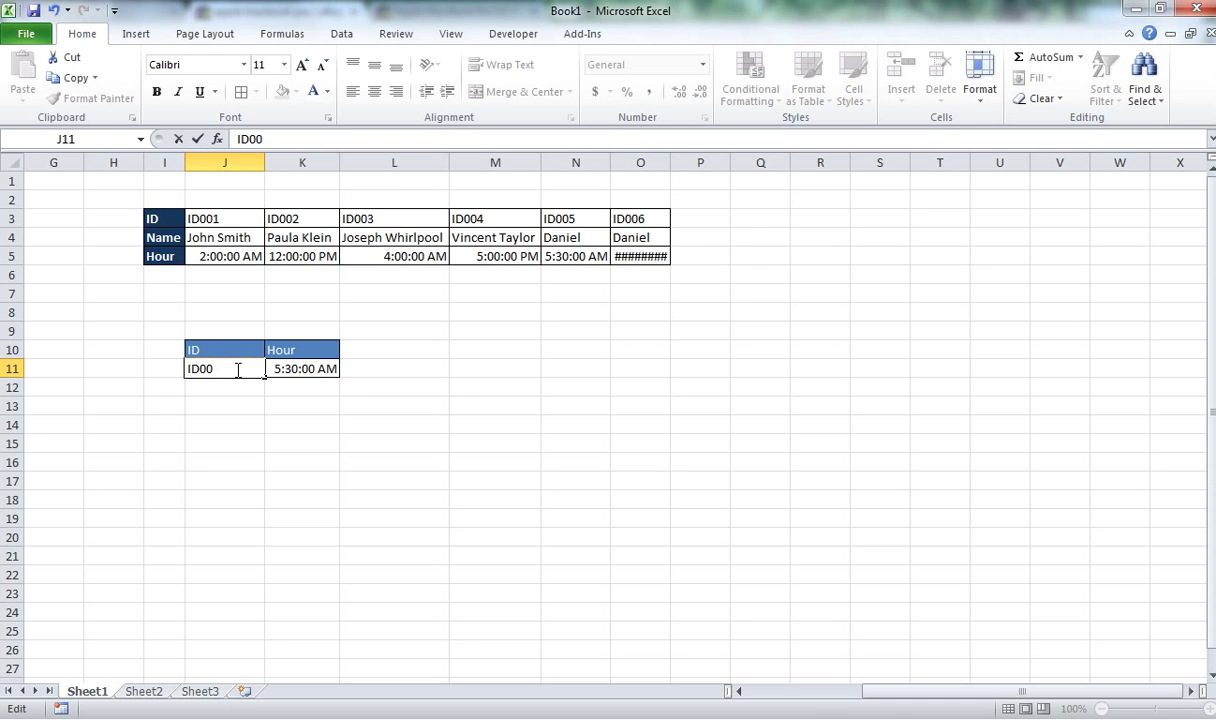
pyautogui.write('6')
pyautogui.press('Return')
pyautogui.press('Up')
pyautogui.press('Right')
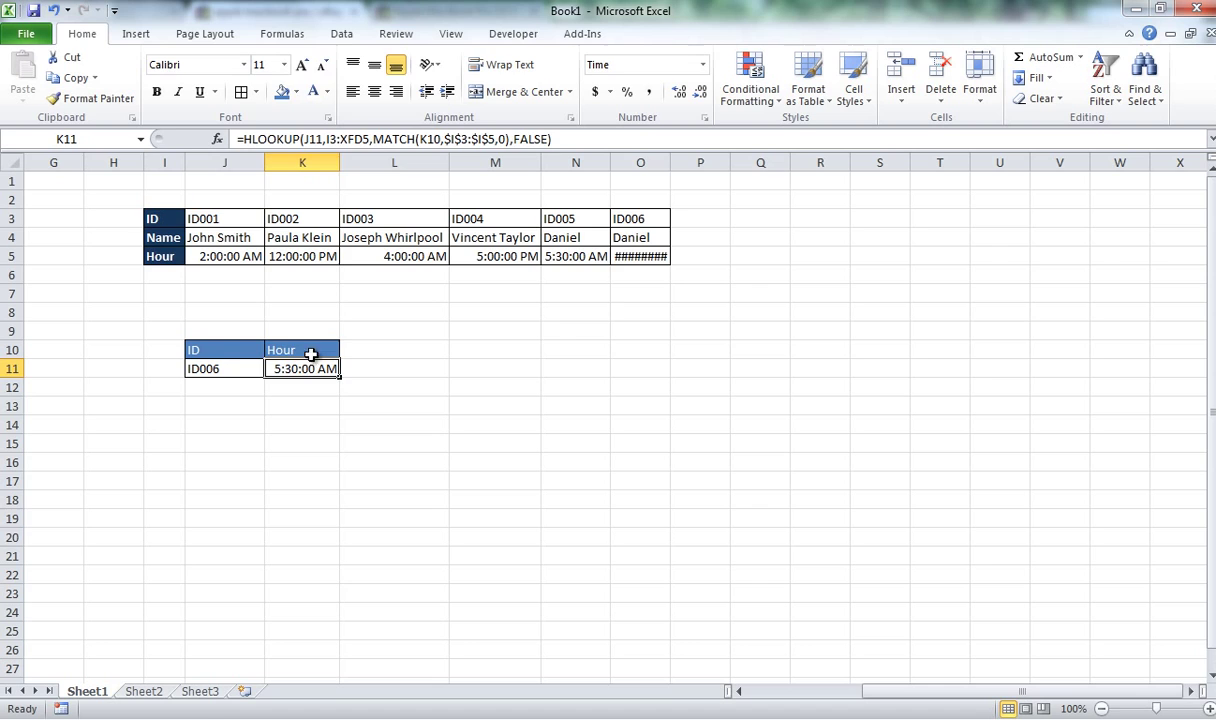
# Step: Set O5's hour to 5:40:00 AM and confirm K11 returns it
pyautogui.doubleClick(616, 256)
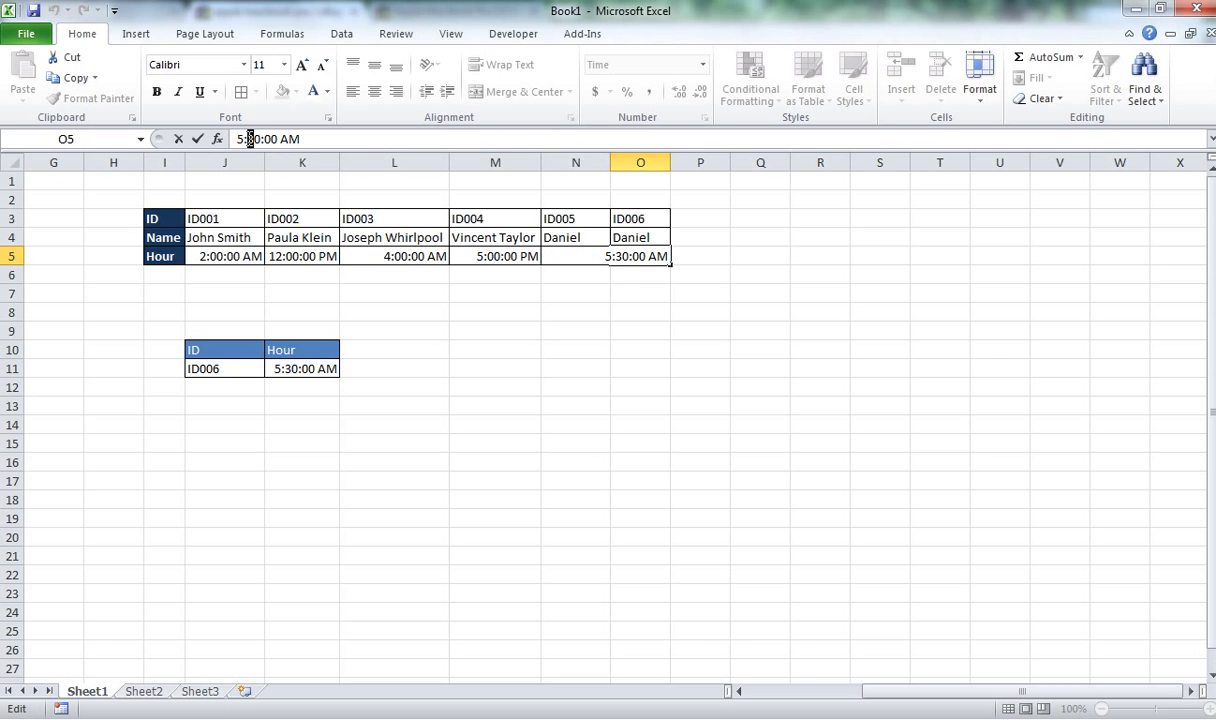
pyautogui.press('Delete')
pyautogui.press('Delete')
pyautogui.write(':4')
pyautogui.press('Return')
pyautogui.click(283, 368)
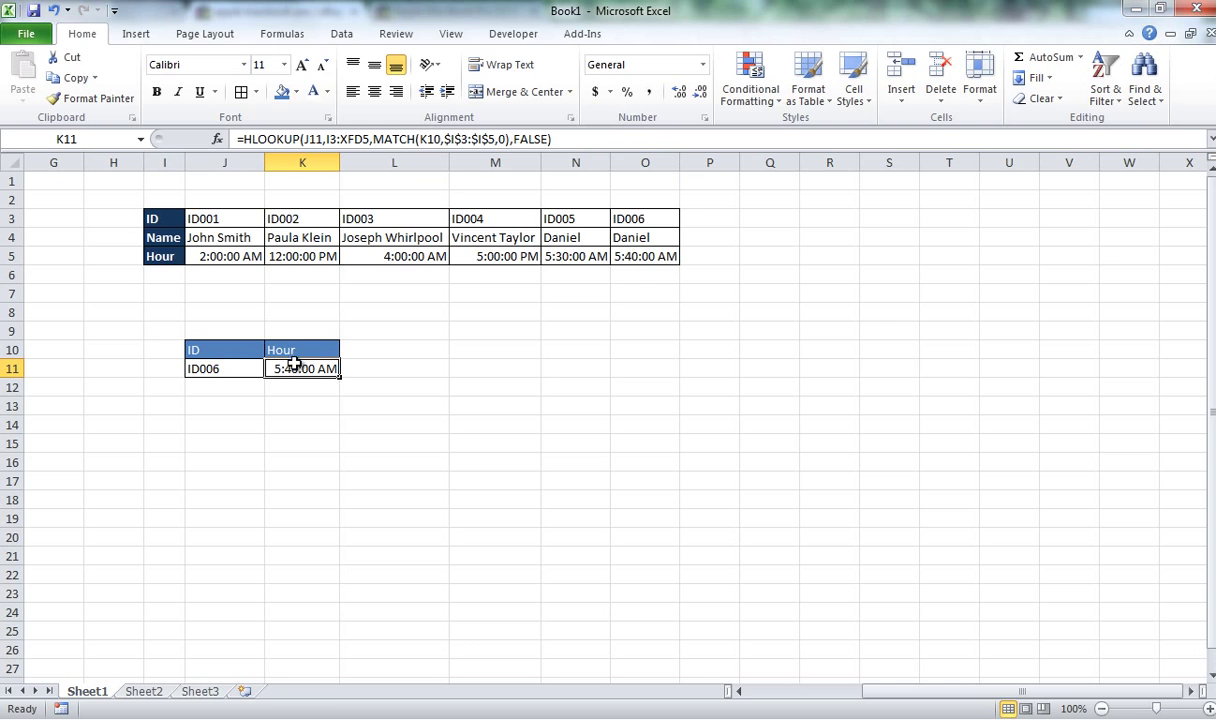
pyautogui.click(242, 374)
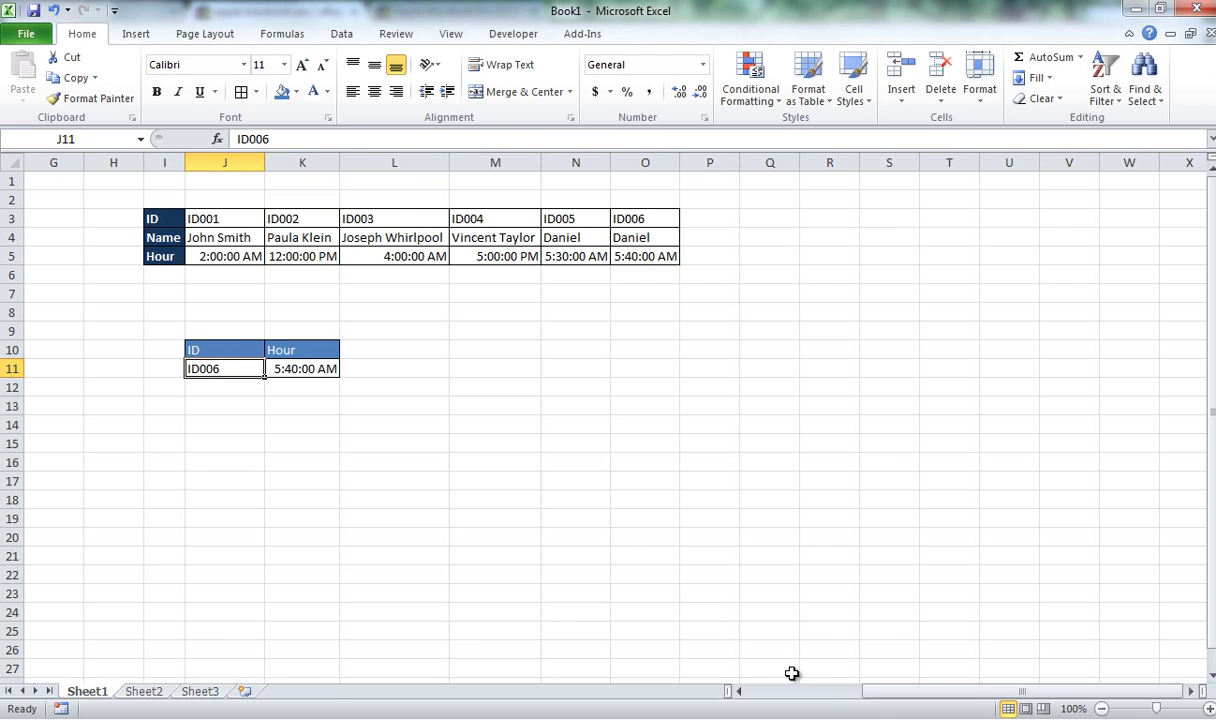
pyautogui.moveTo(879, 698); pyautogui.dragTo(746, 708)
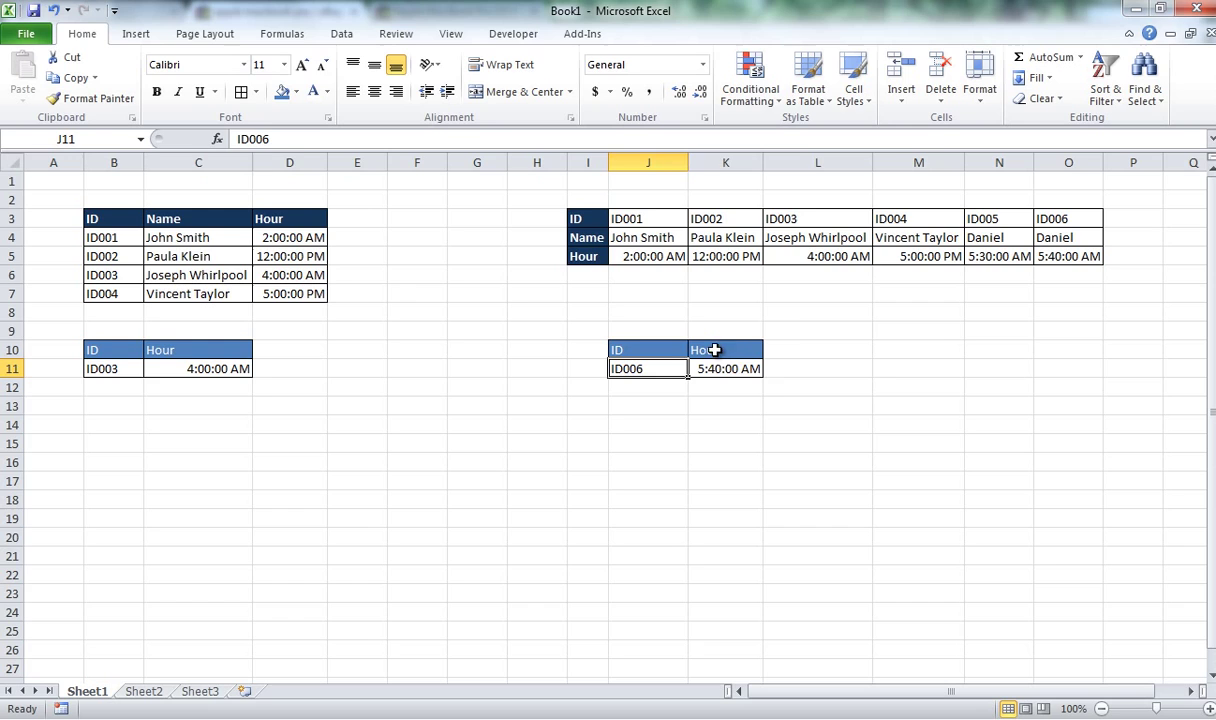
pyautogui.click(736, 370)
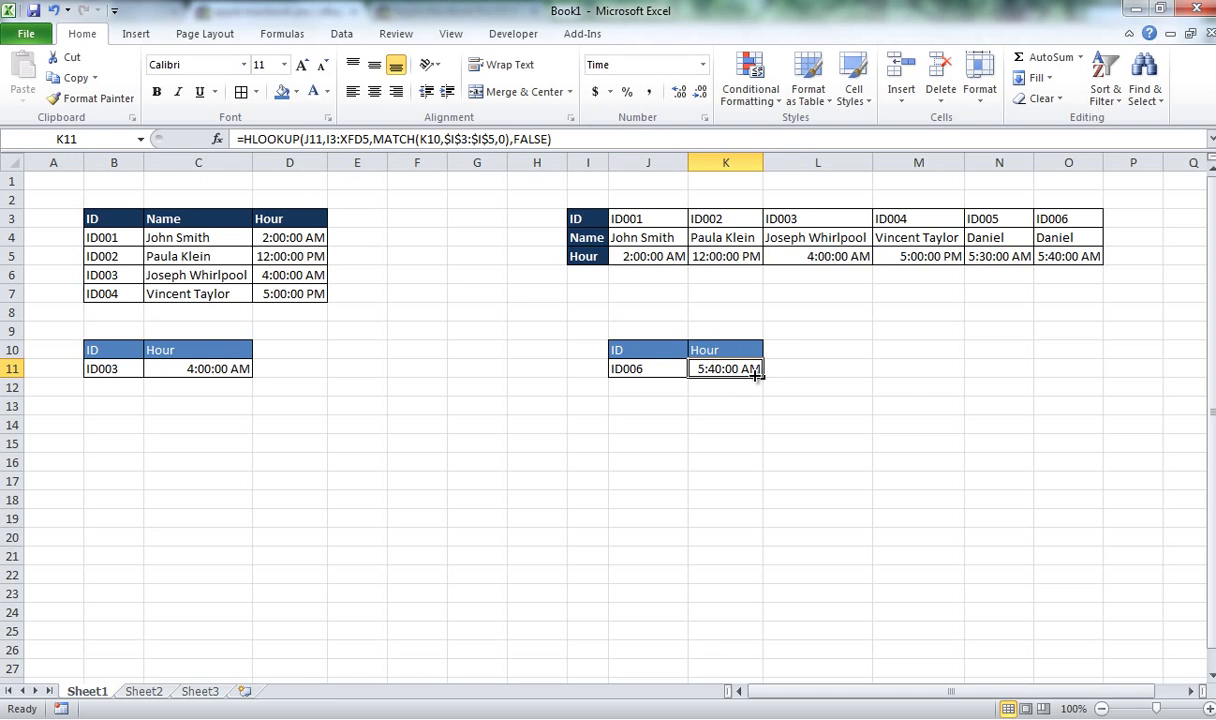
pyautogui.click(244, 400)
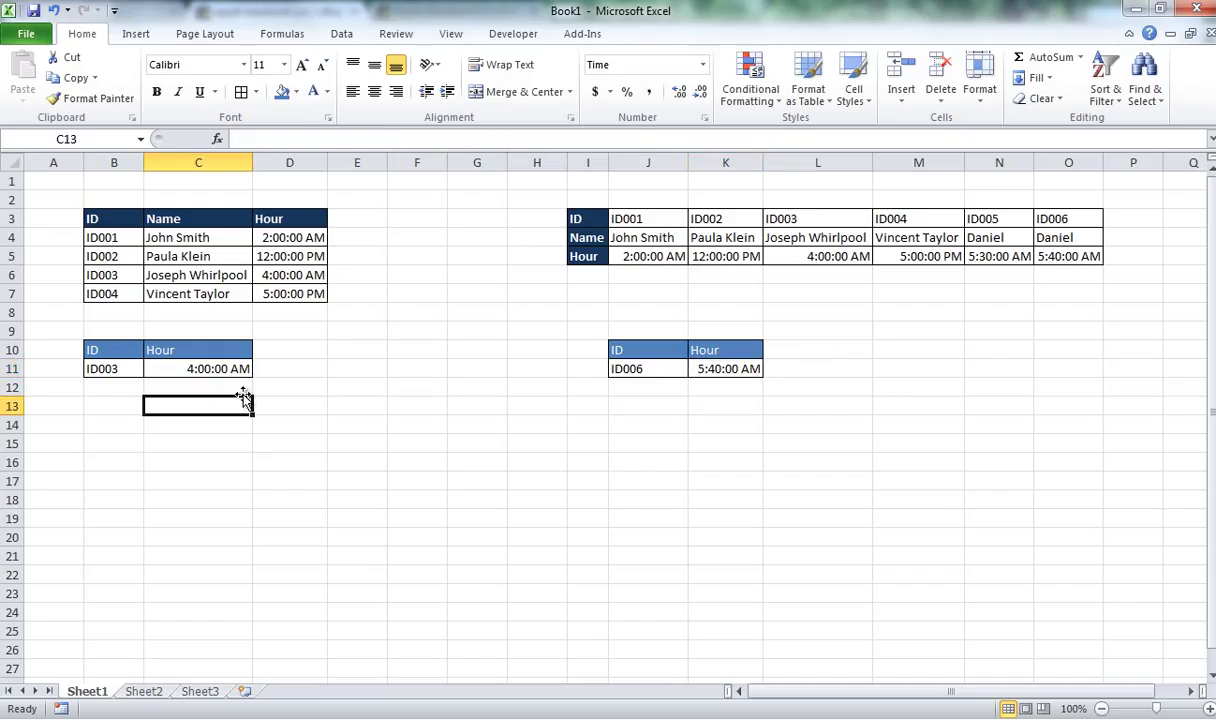